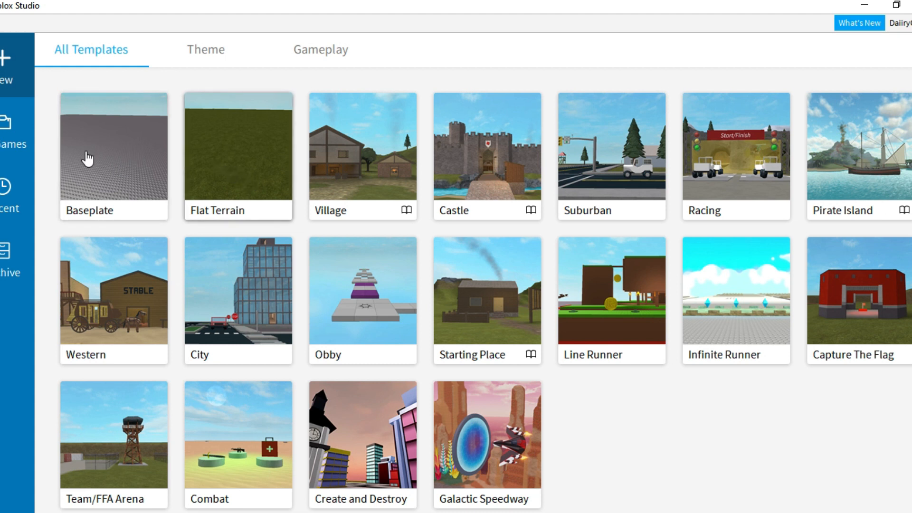
Step: Create a new place from the Baseplate template and open the Load Character plugin
click(259, 151)
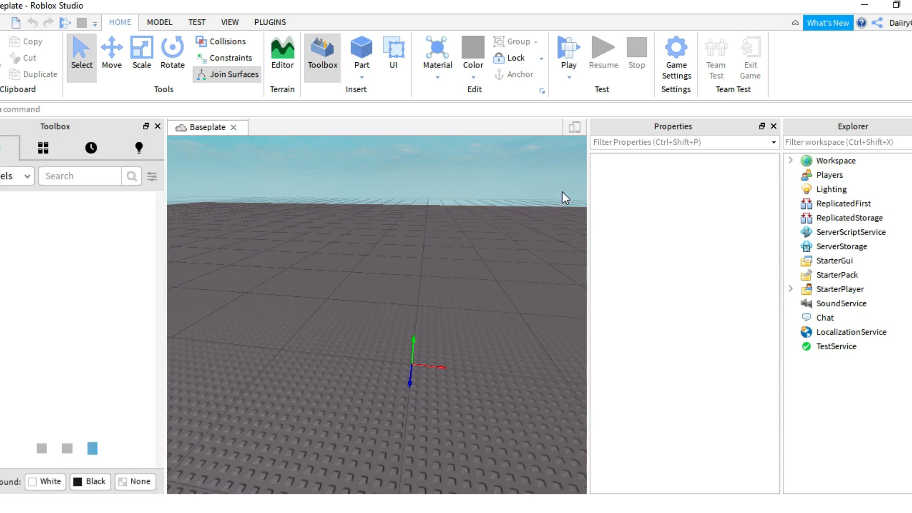
click(276, 22)
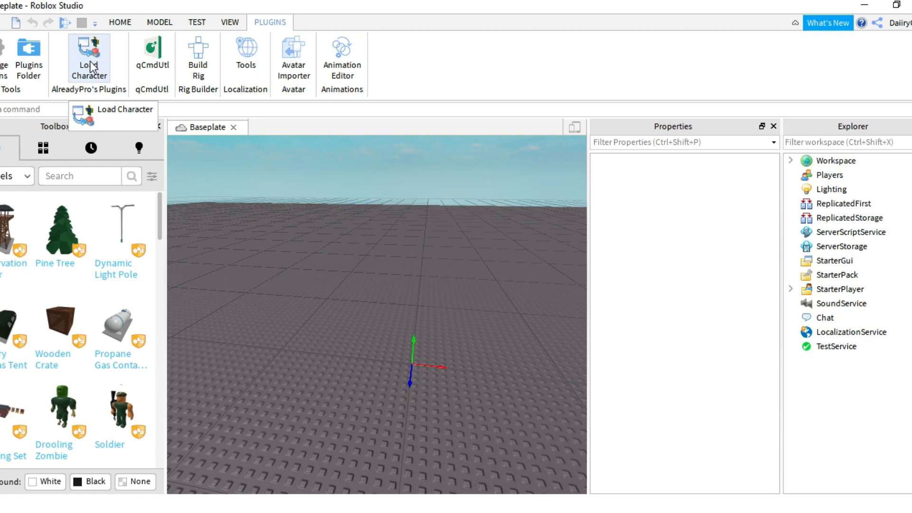
click(92, 66)
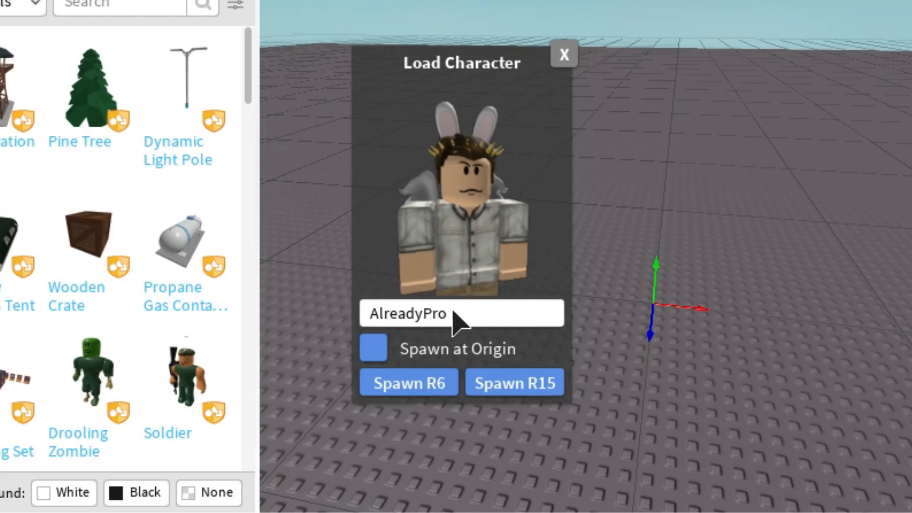
Step: Enter the avatar's username in Load Character, spawn it as an R15 character, and close the plugin window
drag(287, 372, 233, 369)
text(daiiryque)
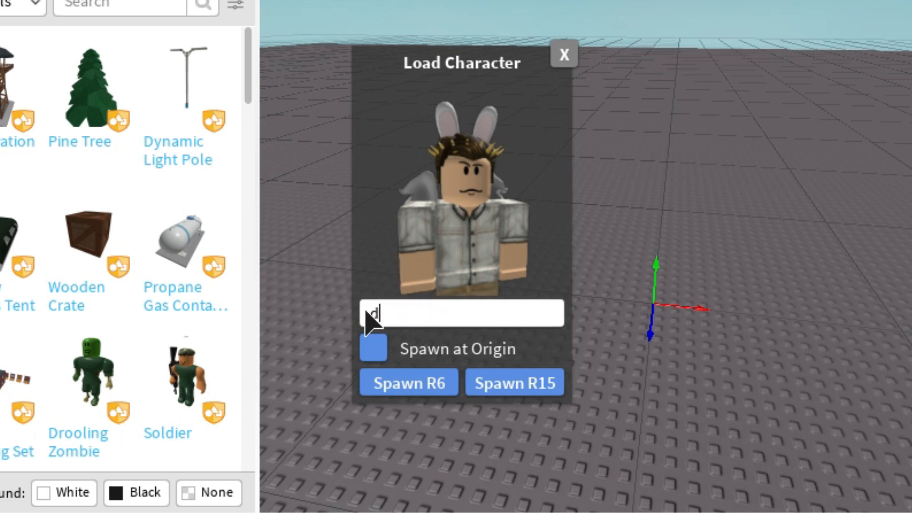
text(en)
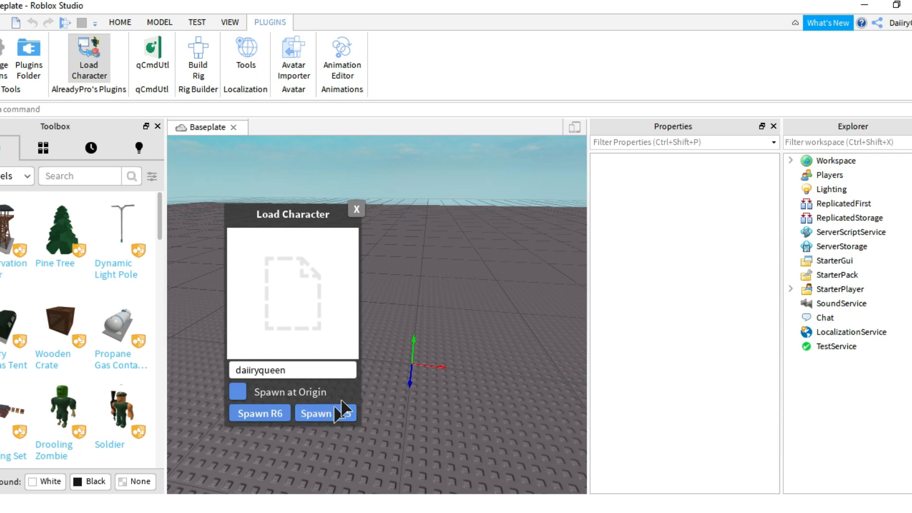
click(316, 412)
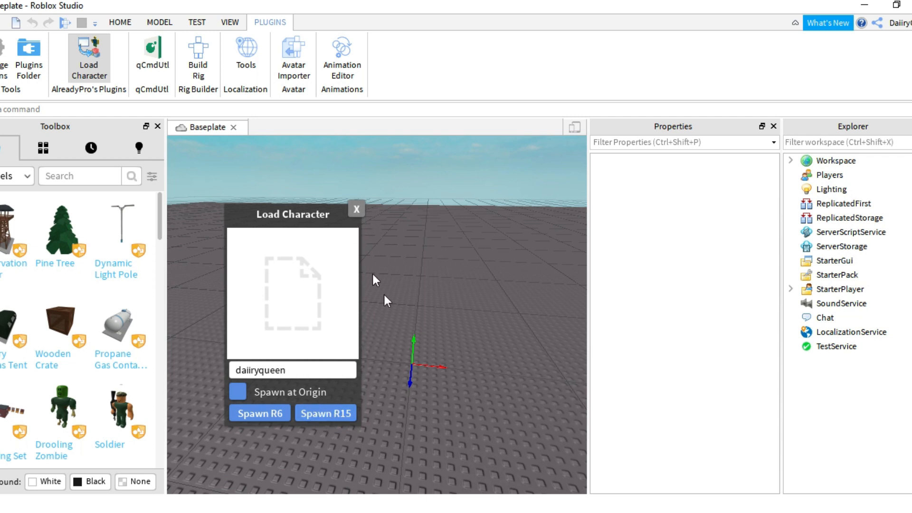
click(356, 209)
right_drag(495, 231, 495, 232)
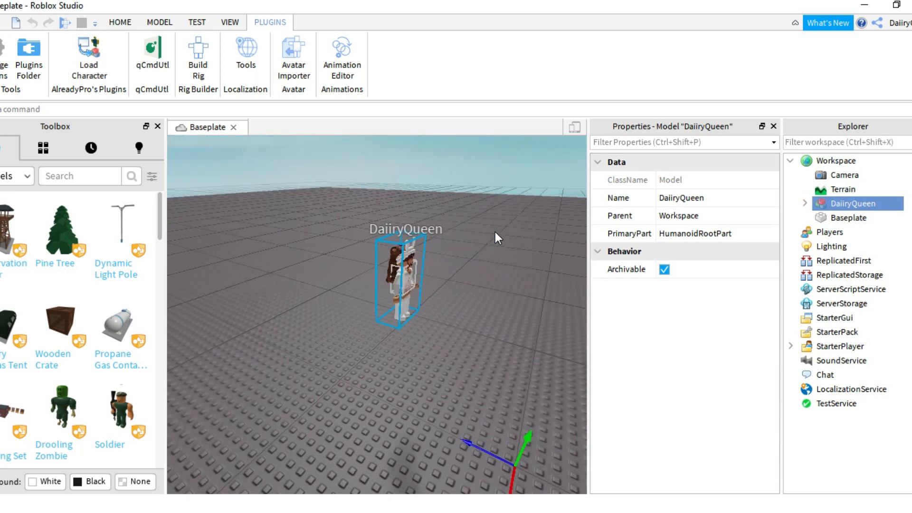
Step: Reposition the spawned character model with the Move tool, lowering it so its feet rest on the baseplate
click(120, 22)
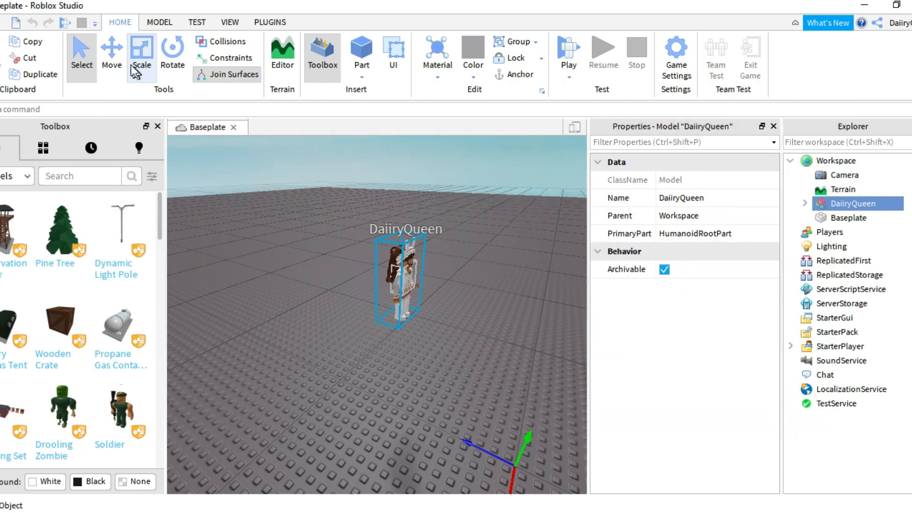
click(112, 57)
right_drag(288, 191, 281, 186)
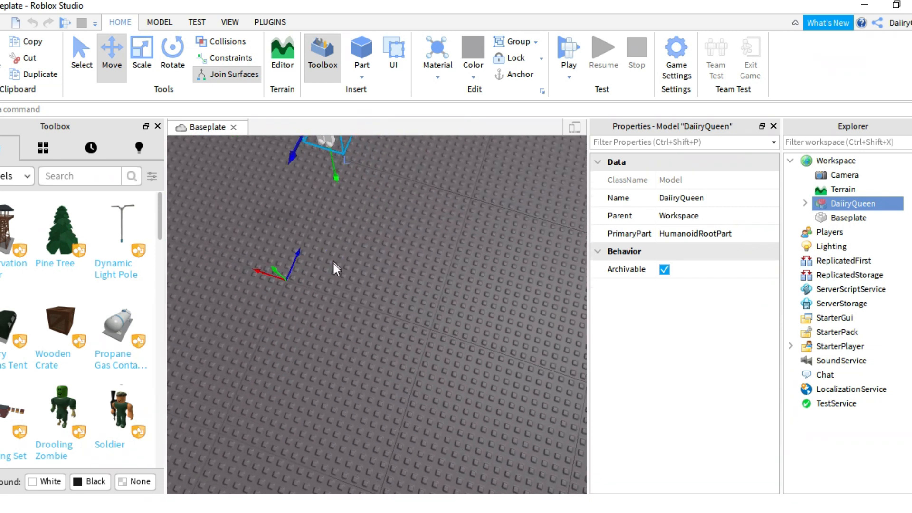
key(f)
drag(401, 276, 287, 360)
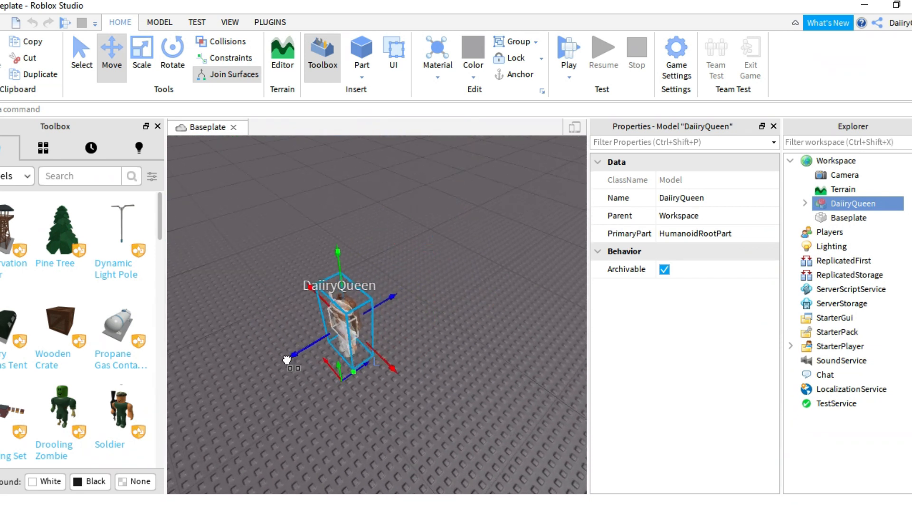
drag(336, 251, 327, 314)
right_drag(382, 306, 382, 306)
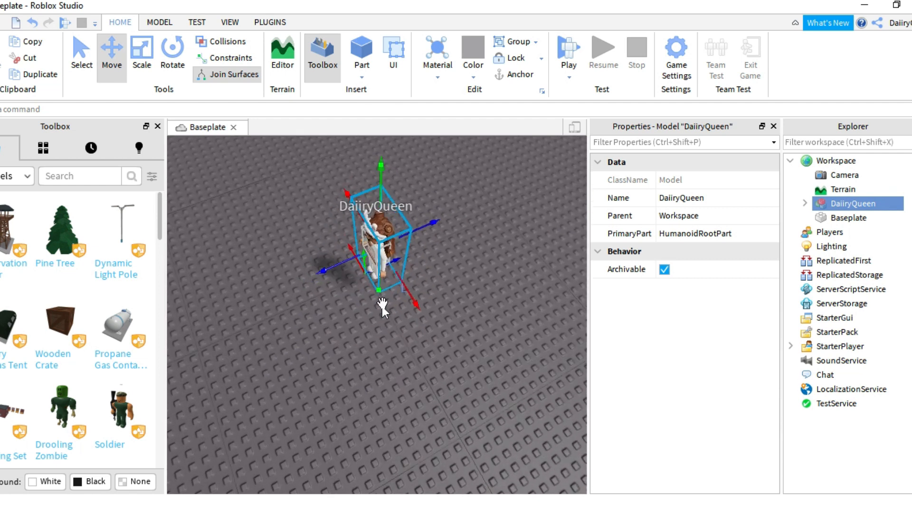
key(f)
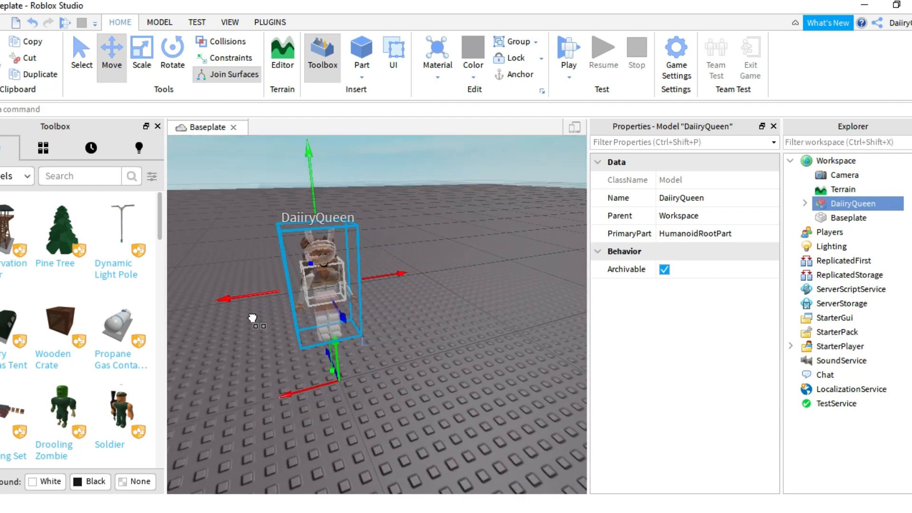
drag(318, 190, 316, 259)
Step: Deselect the character model and examine it up close from the front
scroll(461, 269, up, 3)
right_drag(461, 269, 461, 269)
scroll(461, 269, up, 3)
scroll(455, 277, down, 5)
right_drag(482, 231, 482, 231)
scroll(483, 232, up, 2)
click(483, 232)
scroll(483, 231, up, 3)
scroll(483, 232, down, 3)
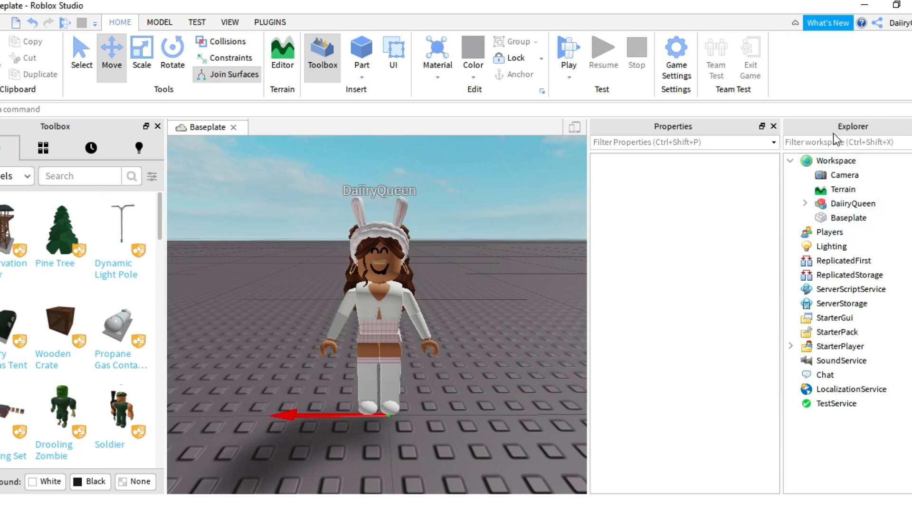
Step: Look through the Model and View options and toggle the visibility of the Explorer window
click(190, 19)
click(159, 21)
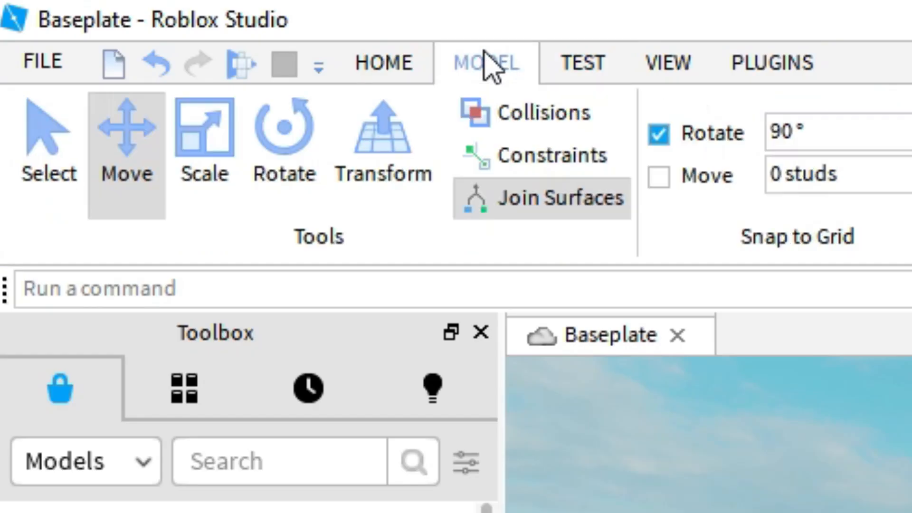
click(649, 62)
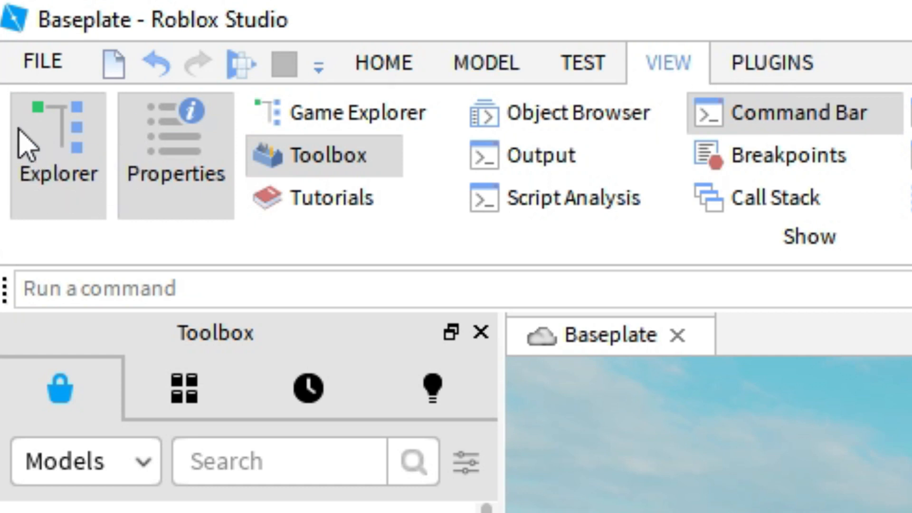
click(70, 144)
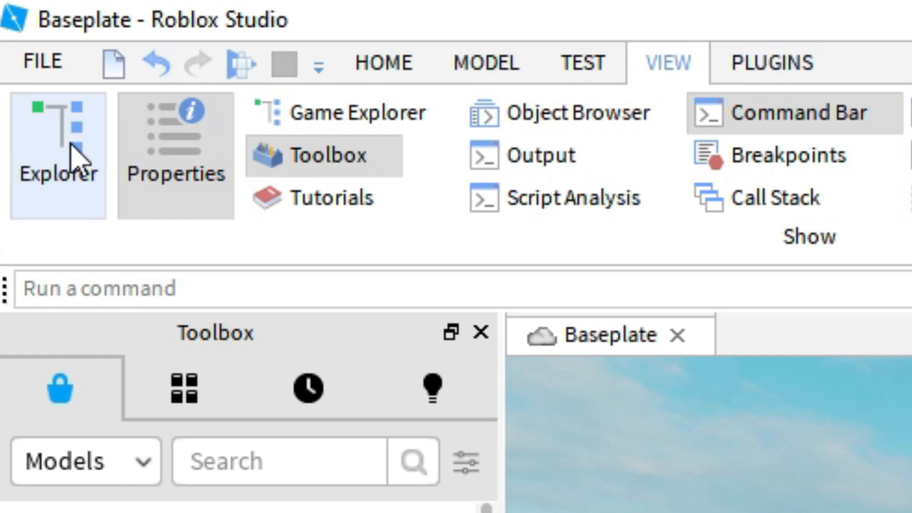
Step: Expand the character model and its Head in the Explorer and delete the face decal
click(806, 204)
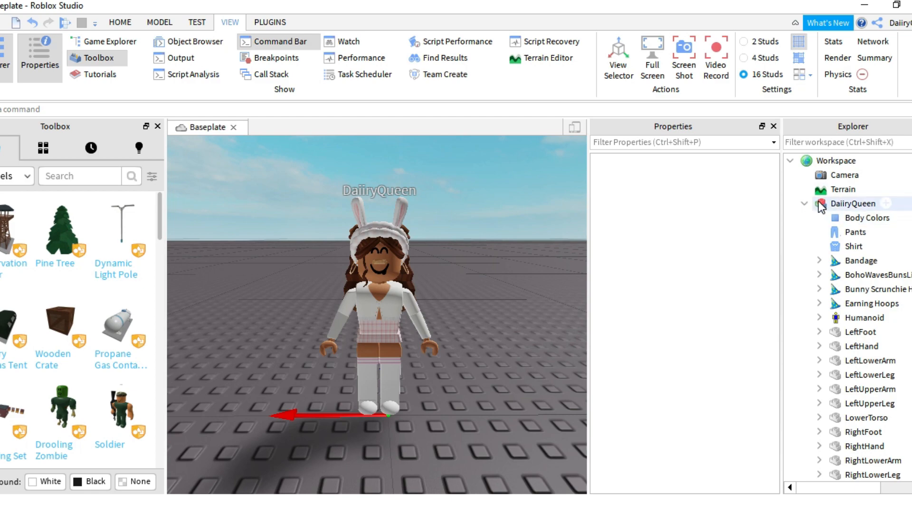
scroll(768, 27, down, 4)
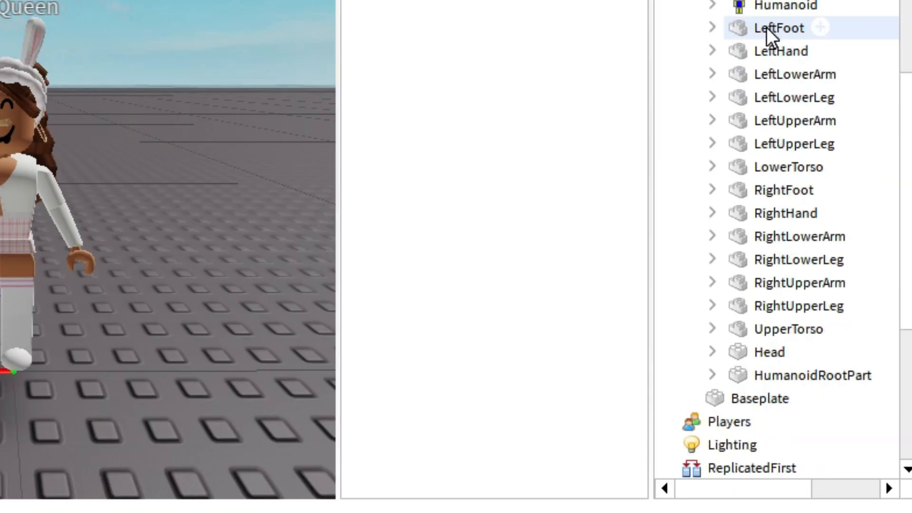
click(712, 283)
scroll(741, 280, down, 1)
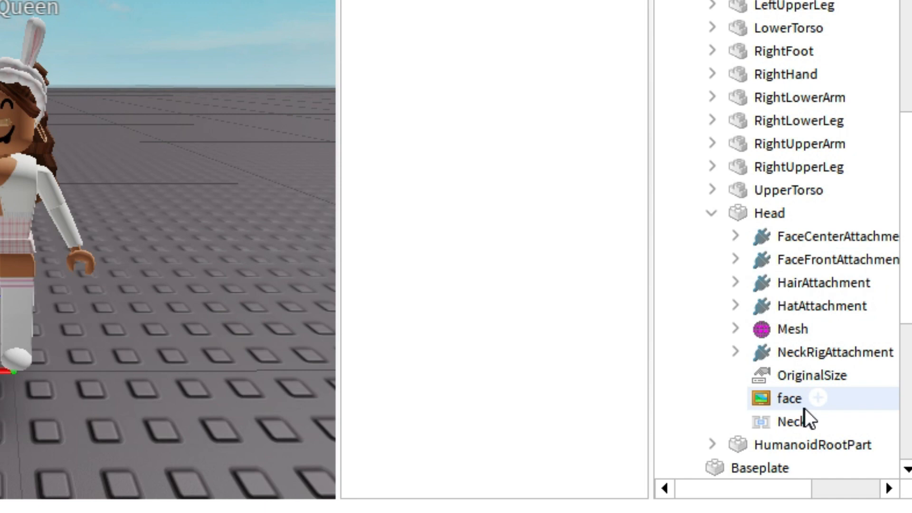
click(848, 401)
right_click(840, 398)
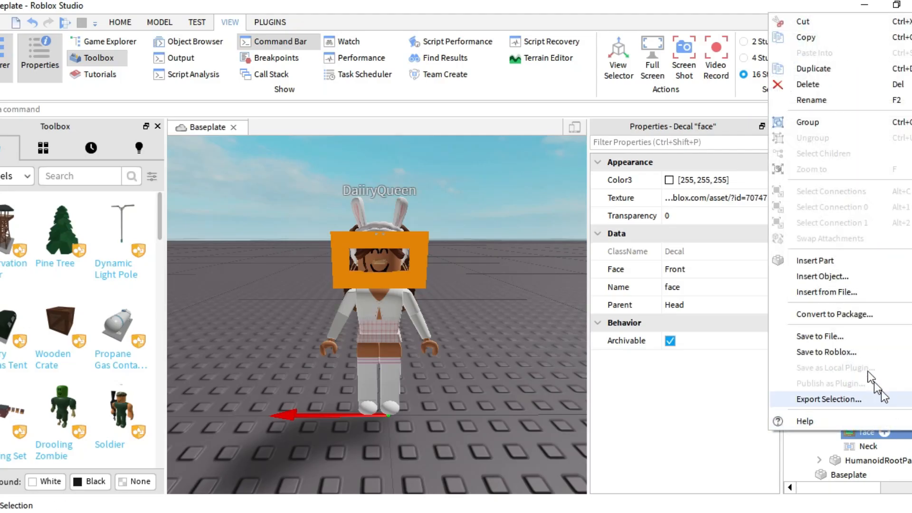
click(817, 85)
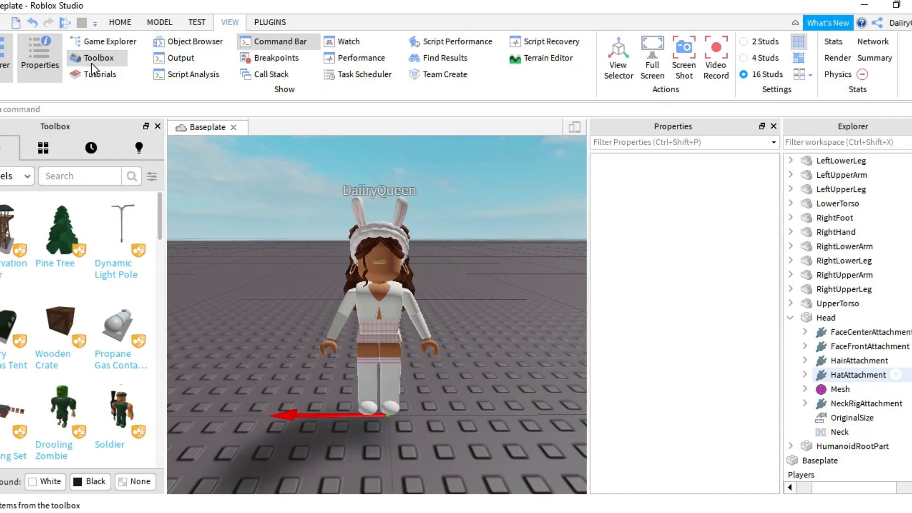
Step: Switch the Toolbox to Images and search for "super happy face"
click(109, 64)
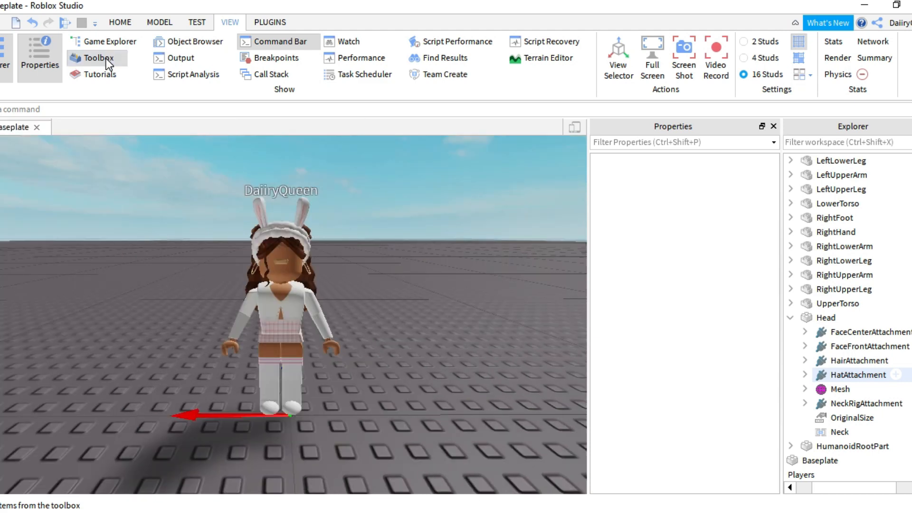
click(109, 63)
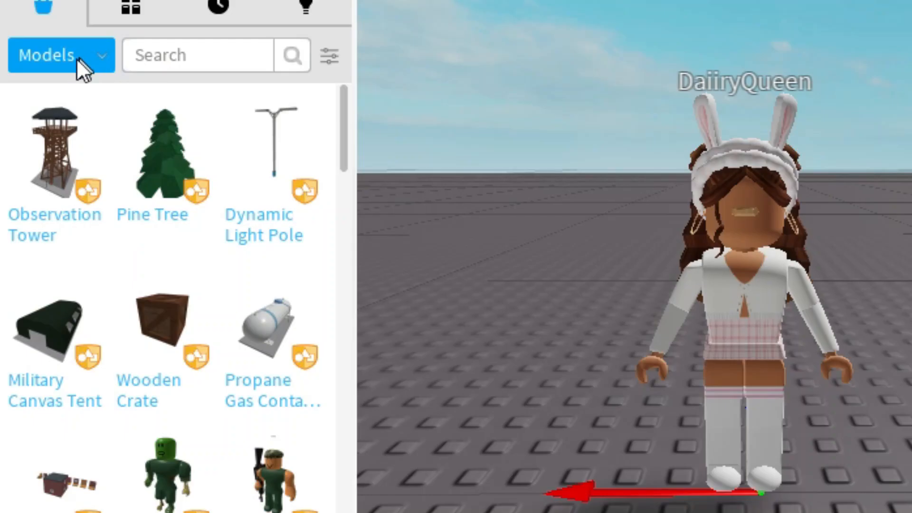
click(95, 54)
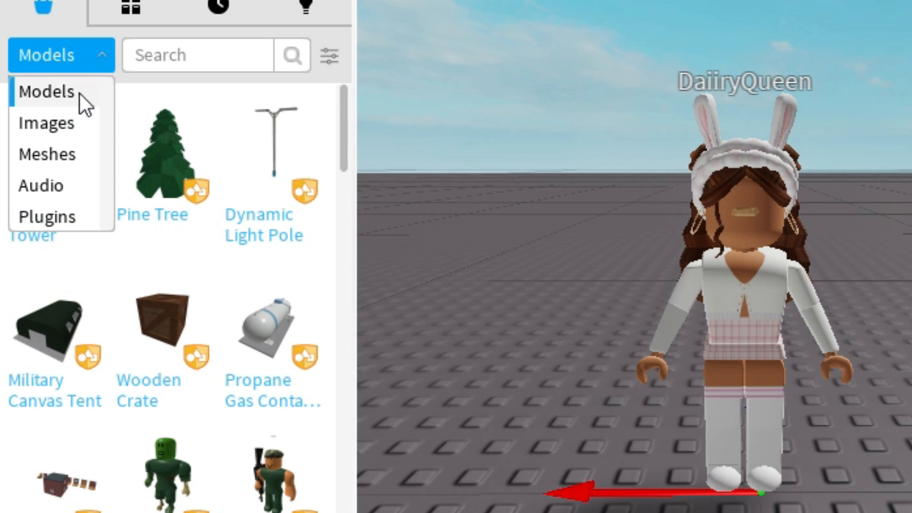
click(71, 120)
click(227, 64)
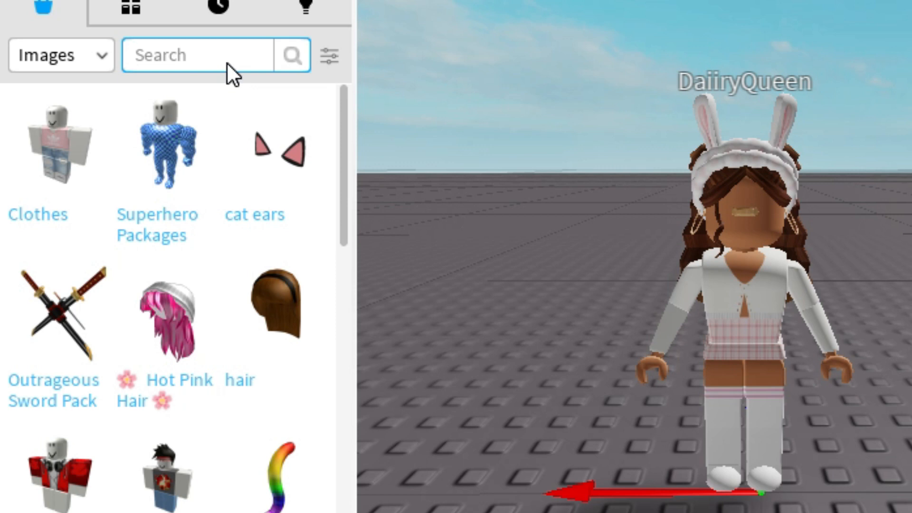
text(super )
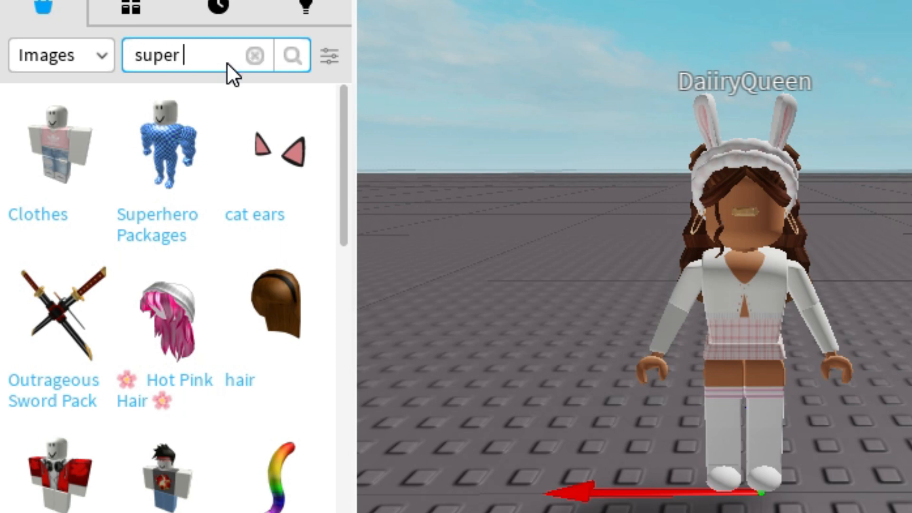
text(happy face)
key(Return)
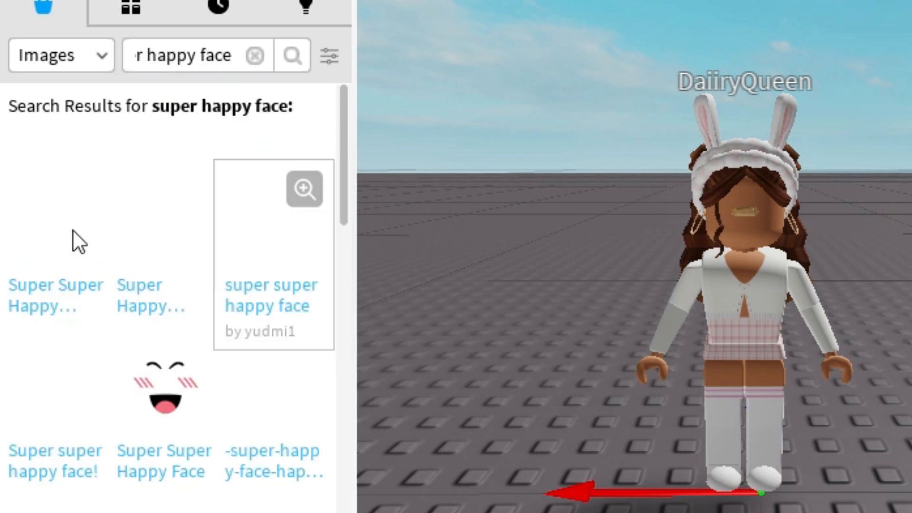
Step: Try to place a blushing super happy face image from the search results on the character's head, and undo the placement
drag(346, 161, 340, 255)
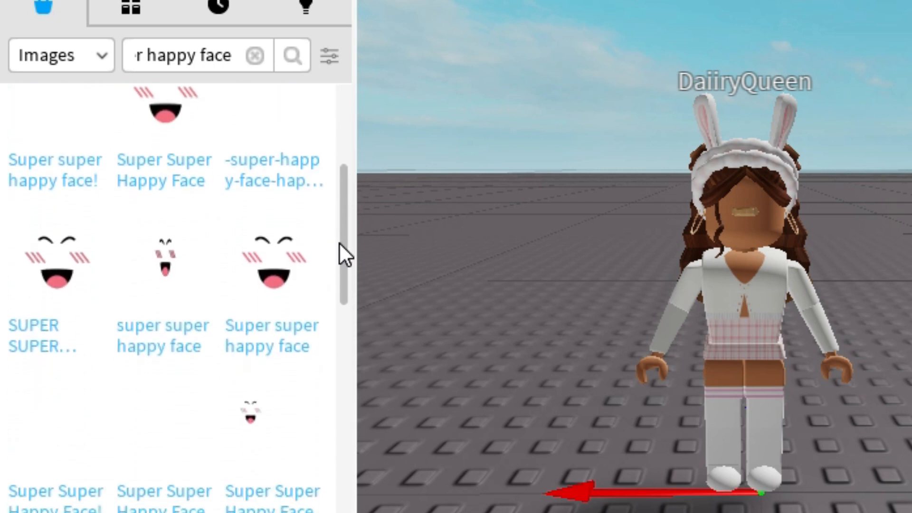
drag(39, 285, 340, 272)
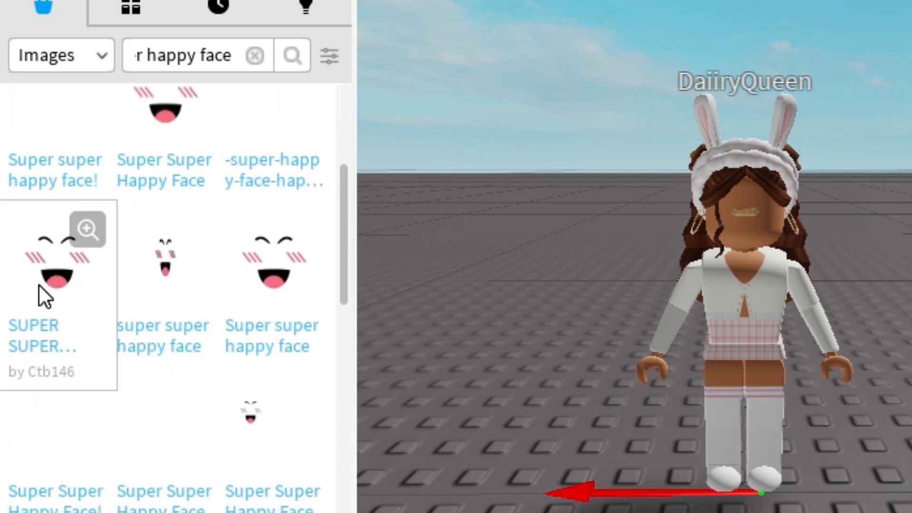
key(ctrl+z)
key(ctrl+y)
key(ctrl+z)
key(ctrl+y)
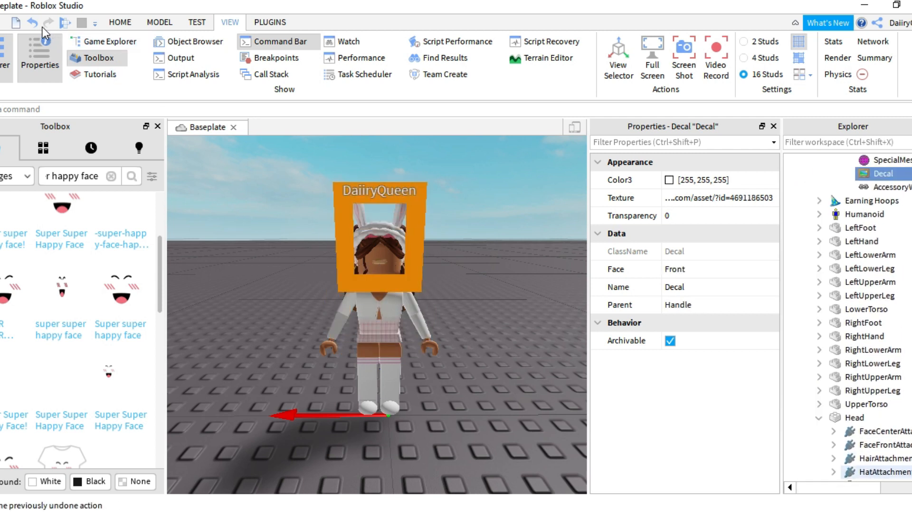
click(30, 23)
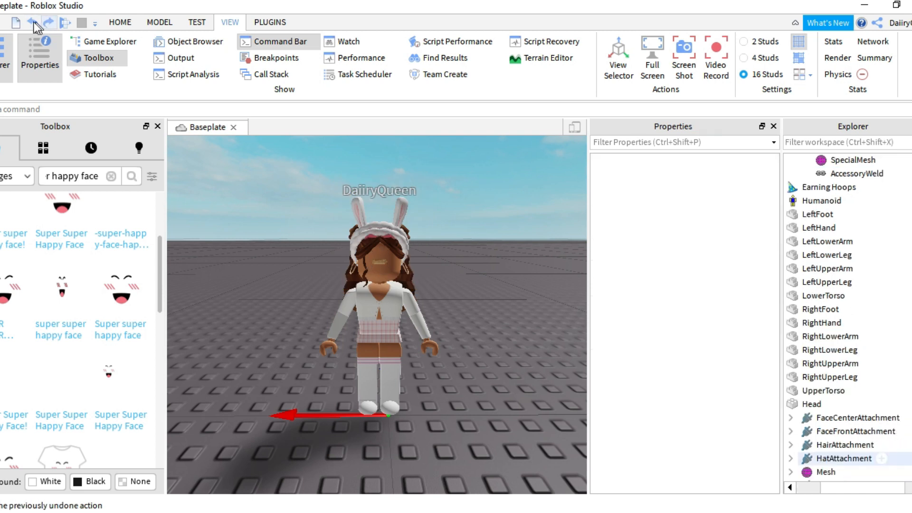
key(ctrl+y)
click(30, 21)
Step: Select the BohoWavesBunsLightBrown hair and Bunny Scrunchie Headband accessories and move them straight up, clear of the character's head
scroll(813, 441, down, 5)
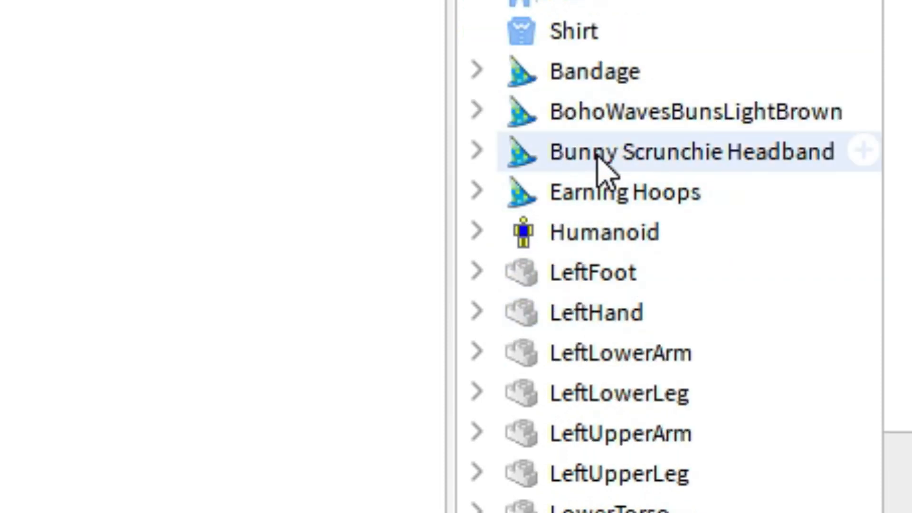
click(597, 153)
ctrl+click(597, 114)
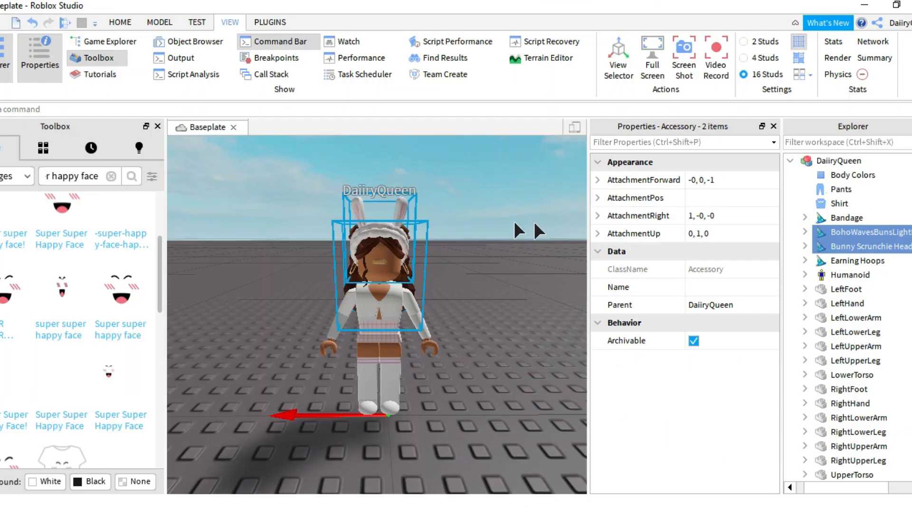
click(118, 27)
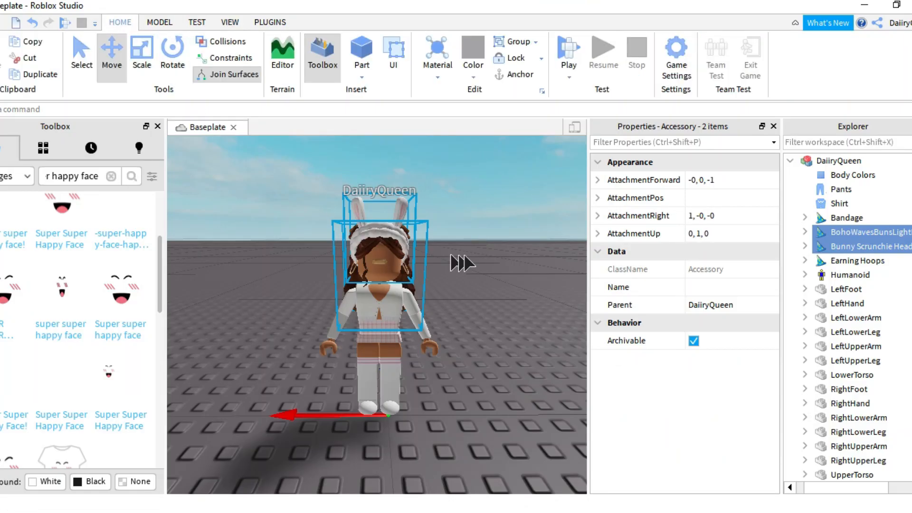
scroll(477, 250, down, 3)
key(e)
right_drag(477, 249, 477, 249)
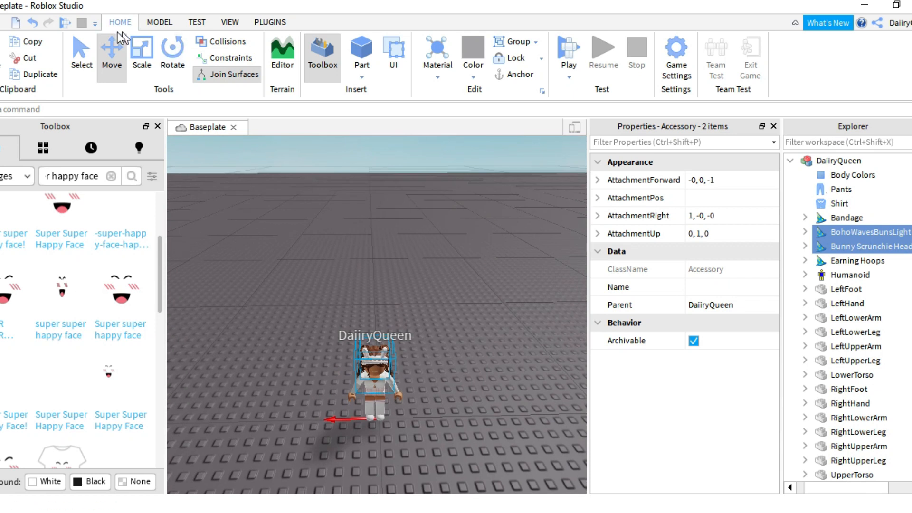
click(112, 48)
scroll(384, 291, up, 3)
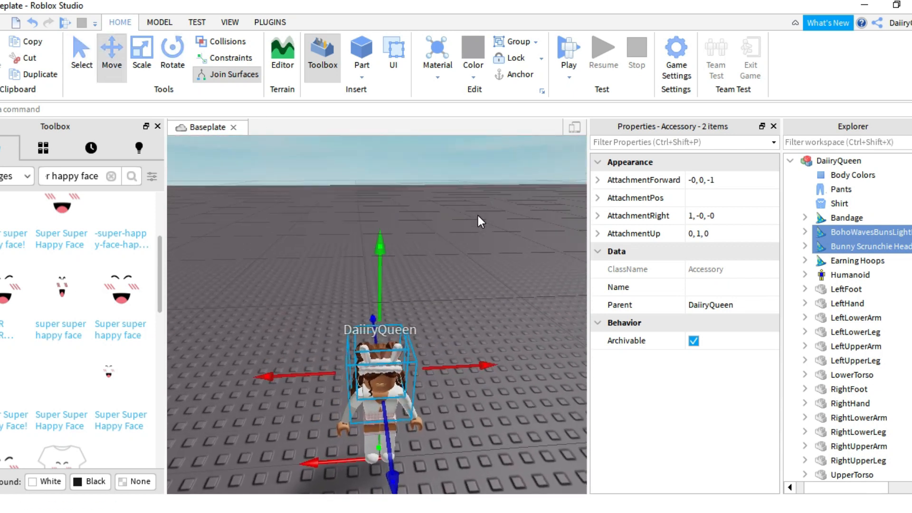
drag(385, 291, 382, 190)
right_drag(477, 248, 477, 248)
Step: Place the blushing super happy face image from the Toolbox on the front of the character's head and clear the selection
drag(4, 291, 353, 279)
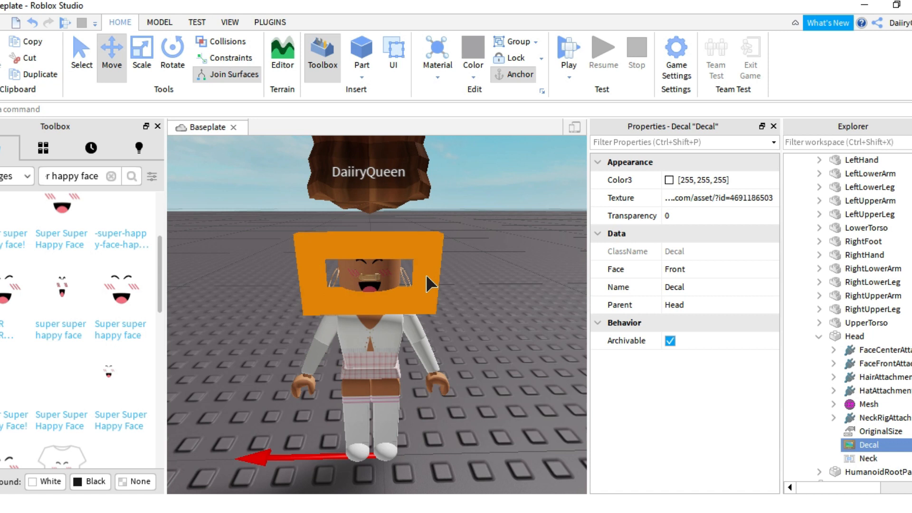
click(492, 272)
right_drag(493, 273, 492, 272)
scroll(820, 223, up, 5)
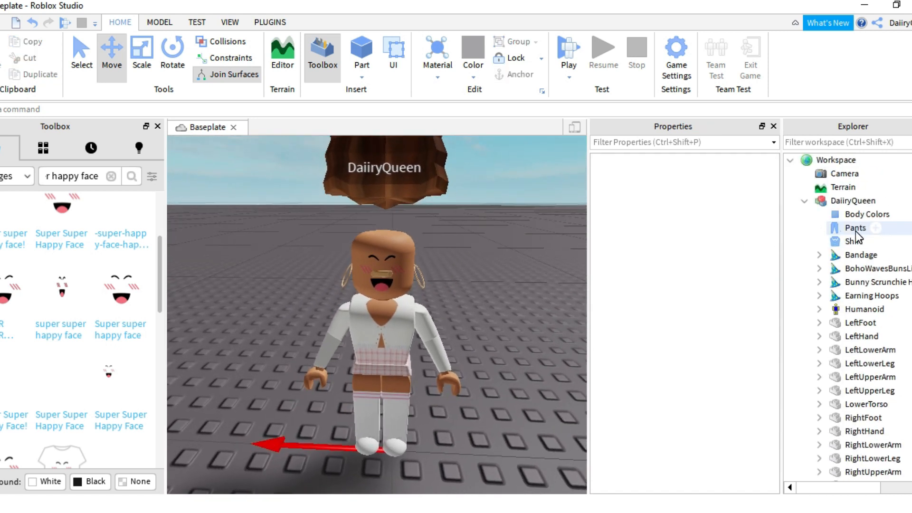
Step: Select the hair and Bunny Scrunchie Headband accessories again and move them straight down onto the character's head
click(850, 273)
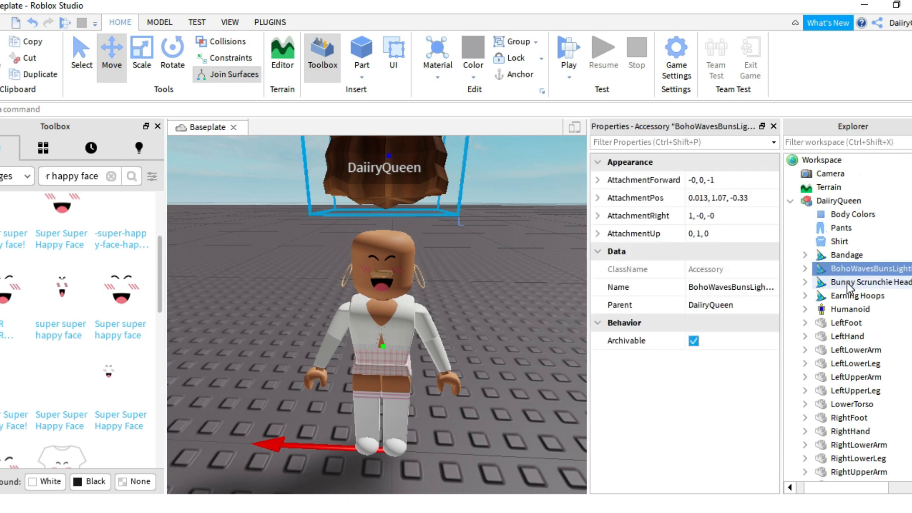
ctrl+click(848, 284)
key(f)
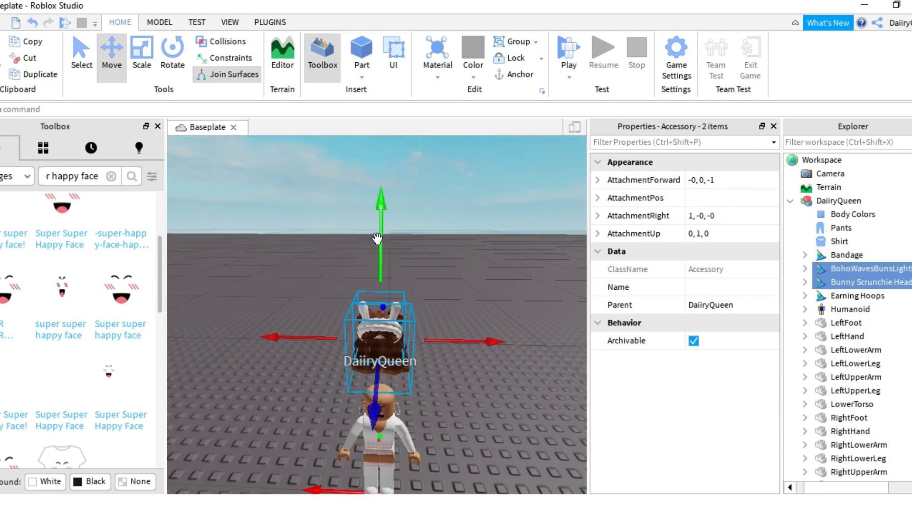
drag(378, 266, 378, 323)
scroll(412, 319, up, 5)
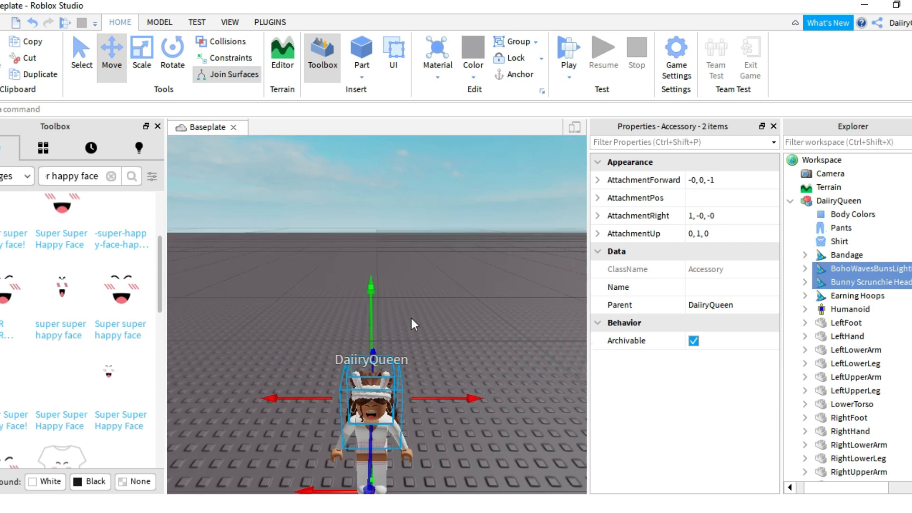
Step: Examine the fit of the hair, headband and new face on the character from near and far, and clear the selection
scroll(411, 318, down, 5)
scroll(412, 319, up, 4)
scroll(411, 319, down, 3)
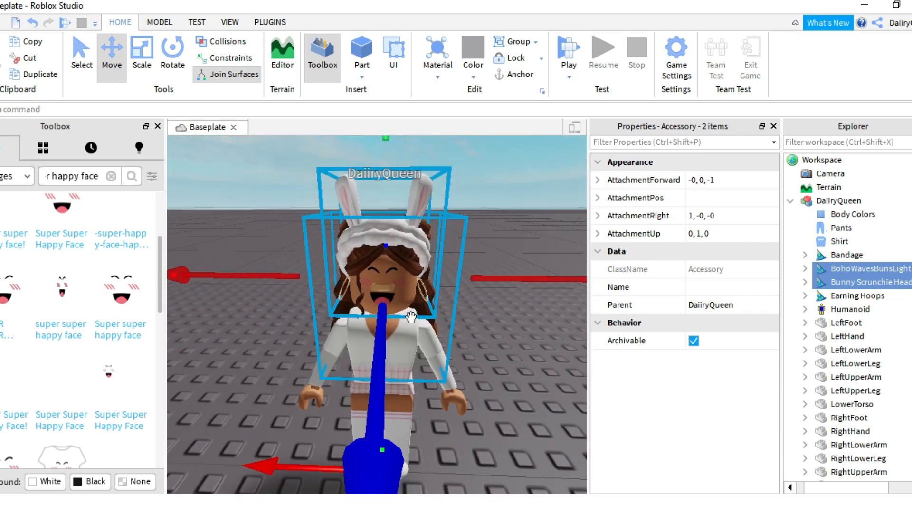
scroll(412, 318, up, 1)
scroll(411, 318, down, 1)
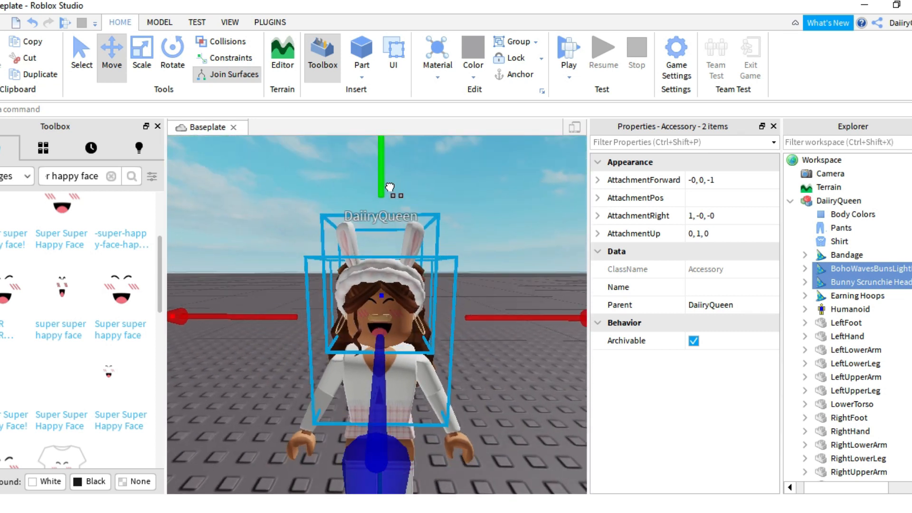
click(518, 215)
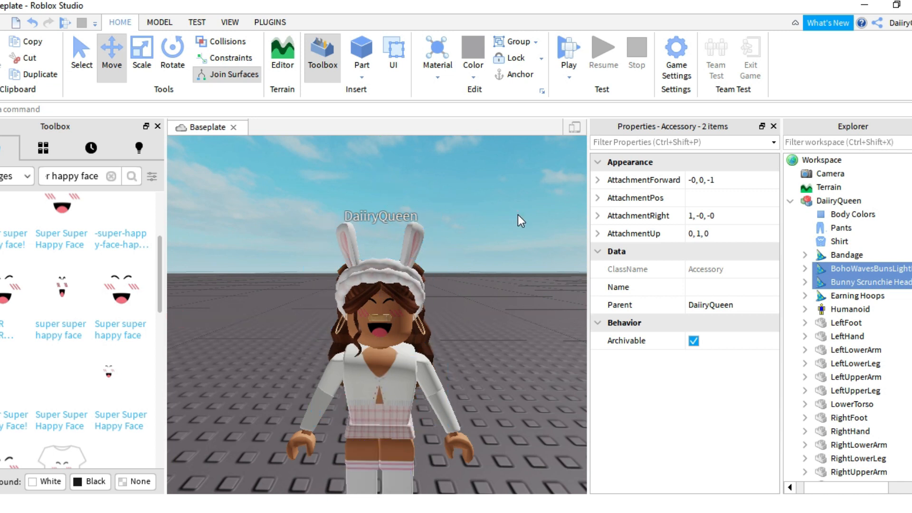
scroll(517, 211, up, 3)
scroll(518, 211, down, 2)
scroll(518, 211, down, 4)
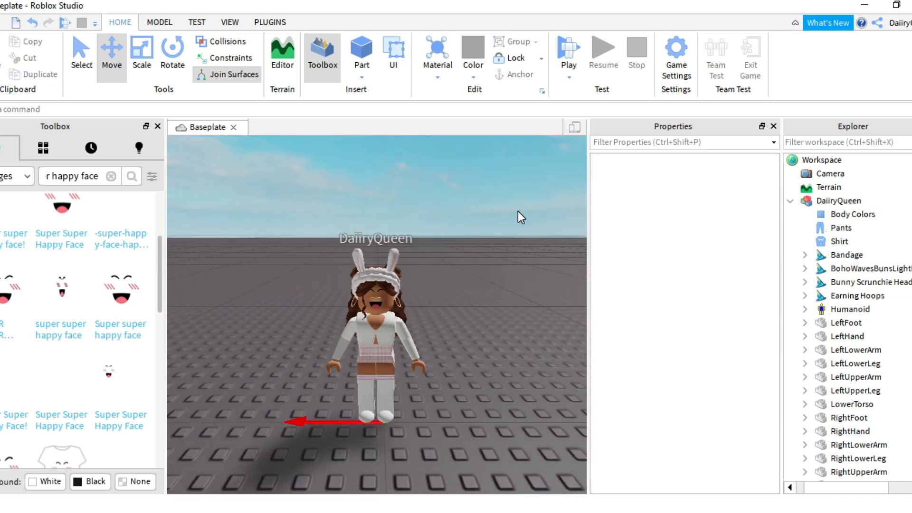
scroll(518, 210, up, 2)
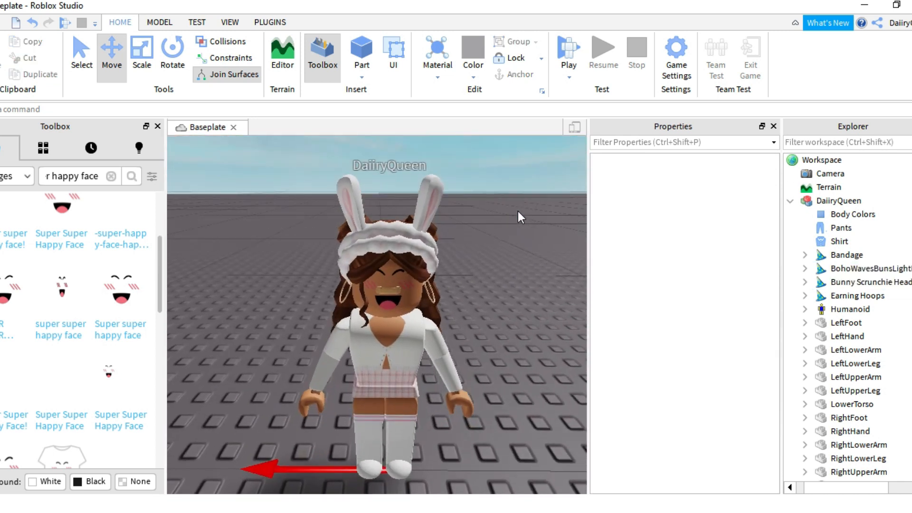
scroll(517, 211, up, 2)
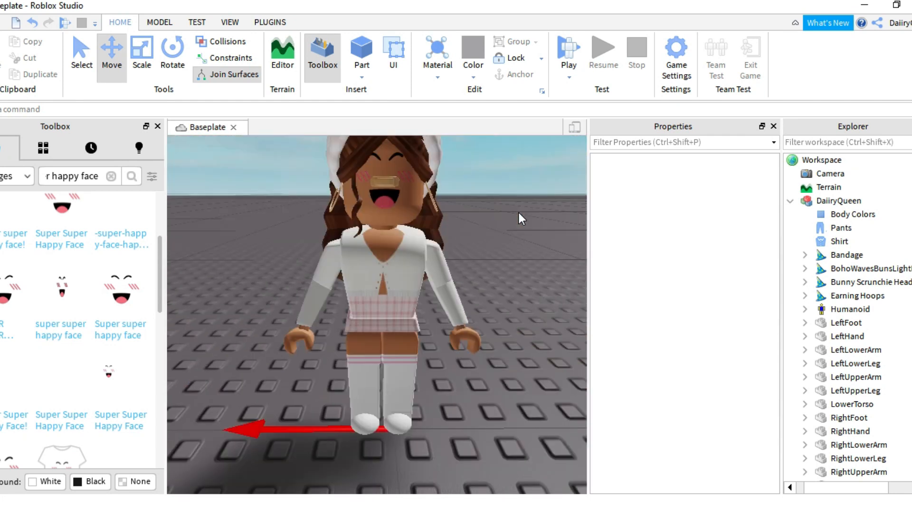
scroll(518, 210, down, 3)
Step: Export the whole character model from the Workspace as an Object Model (.obj) file named tutorial
key(ctrl+4)
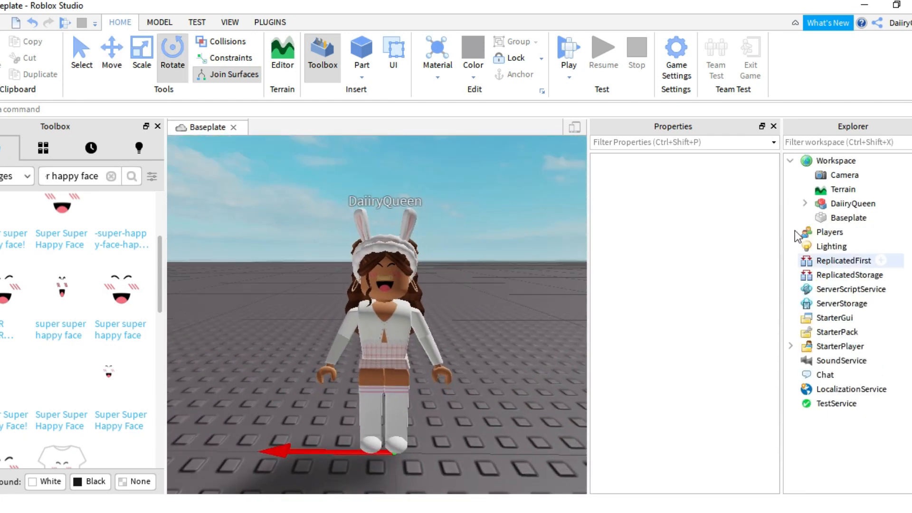
right_click(851, 205)
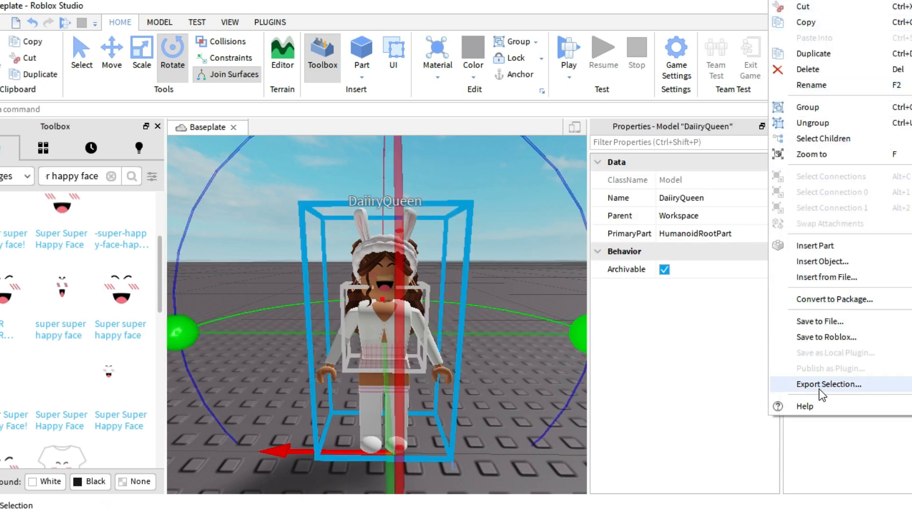
click(852, 386)
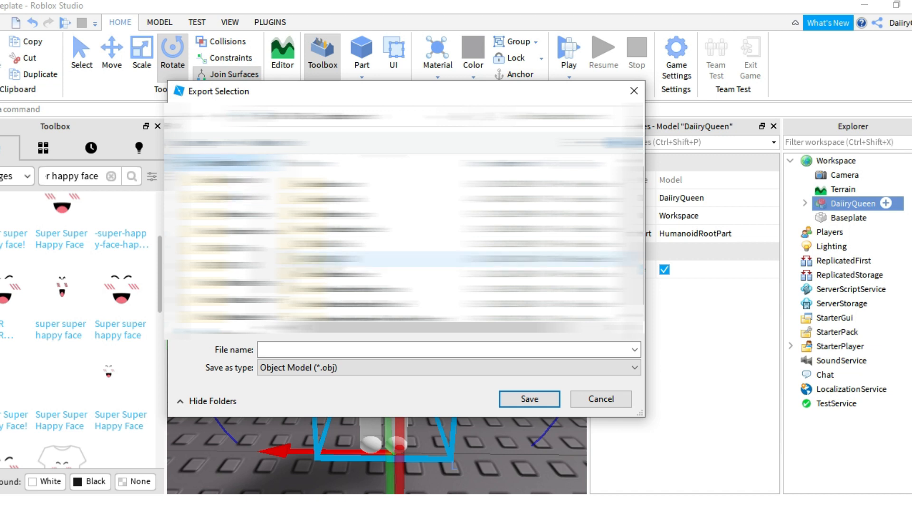
double_click(328, 261)
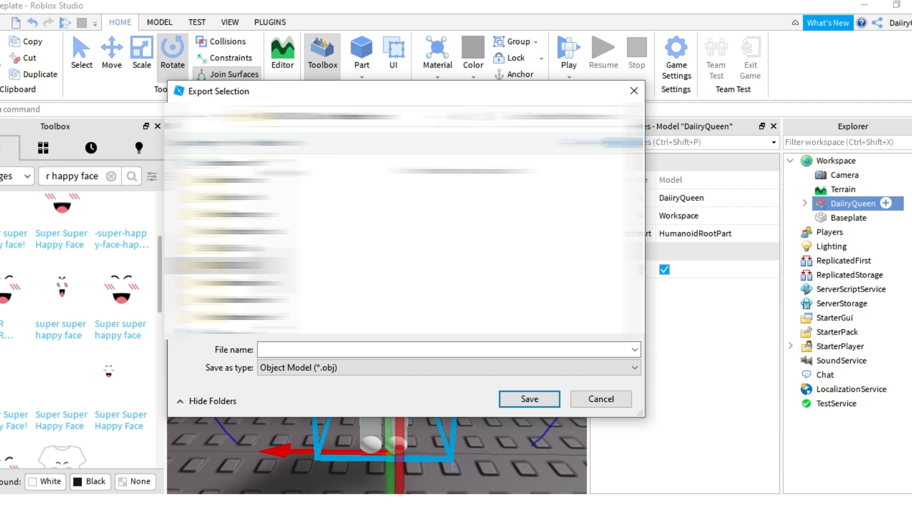
click(318, 350)
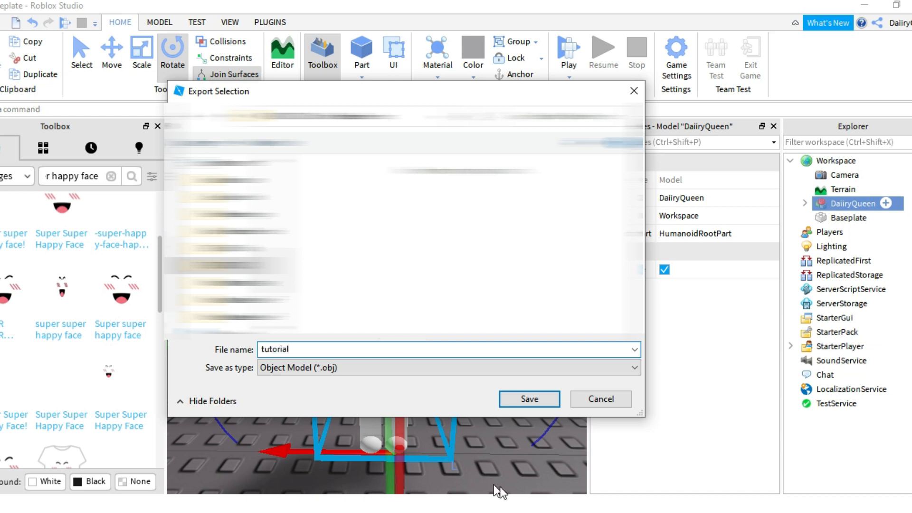
click(529, 399)
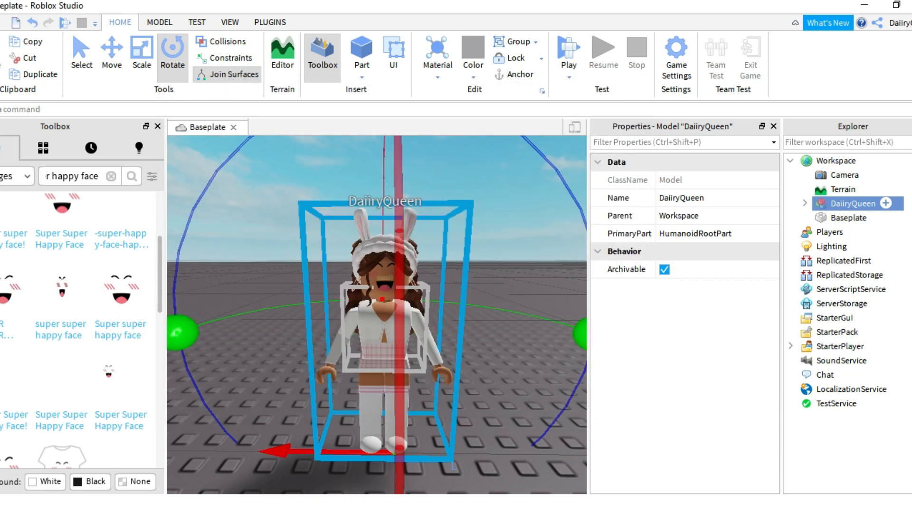
Step: Switch to the browser's Blender 2.79 release index and locate the 2.79b installers for 64-bit Windows, 32-bit Windows and macOS
key(ctrl+F4)
click(470, 278)
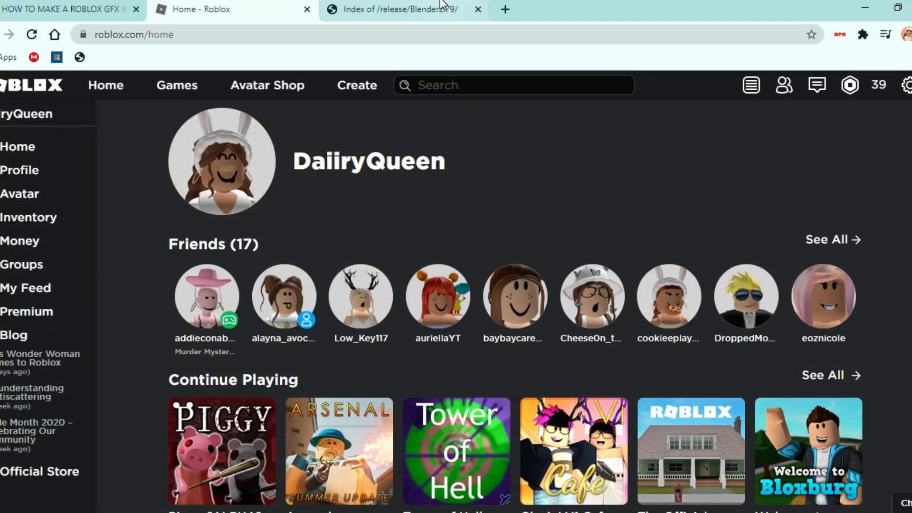
click(428, 9)
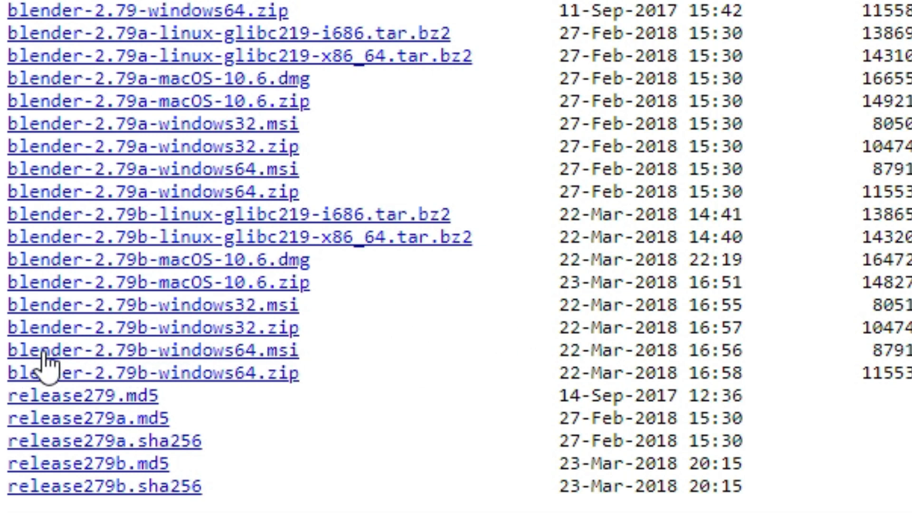
click(142, 354)
click(256, 308)
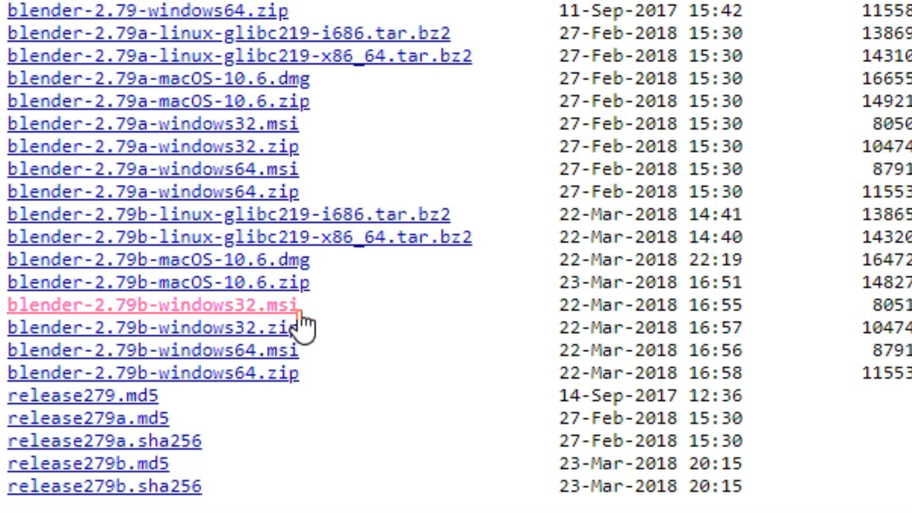
click(166, 261)
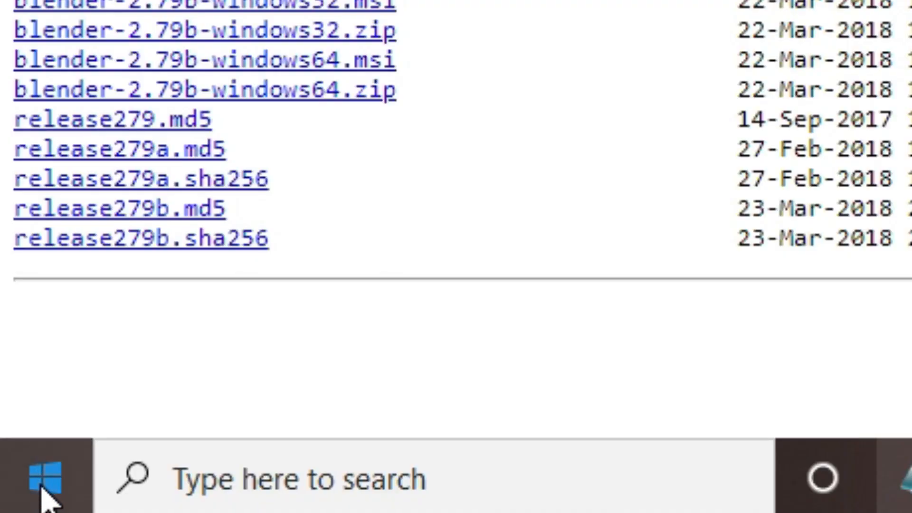
Step: Open the System About page in Windows Settings and check the device specifications
click(45, 499)
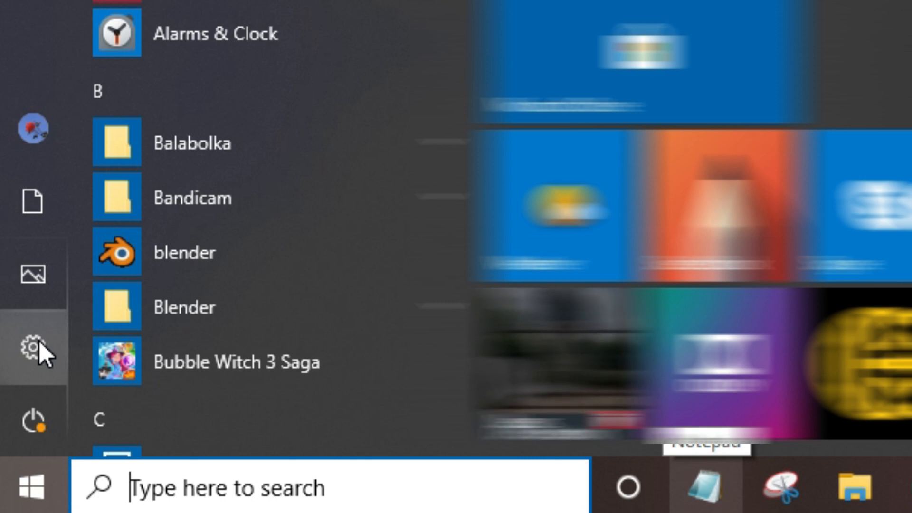
mouse_move(34, 346)
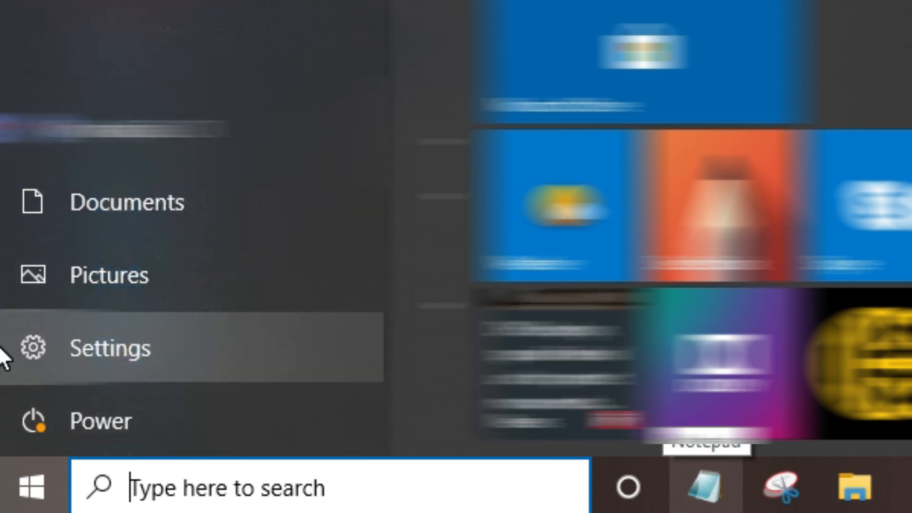
click(69, 343)
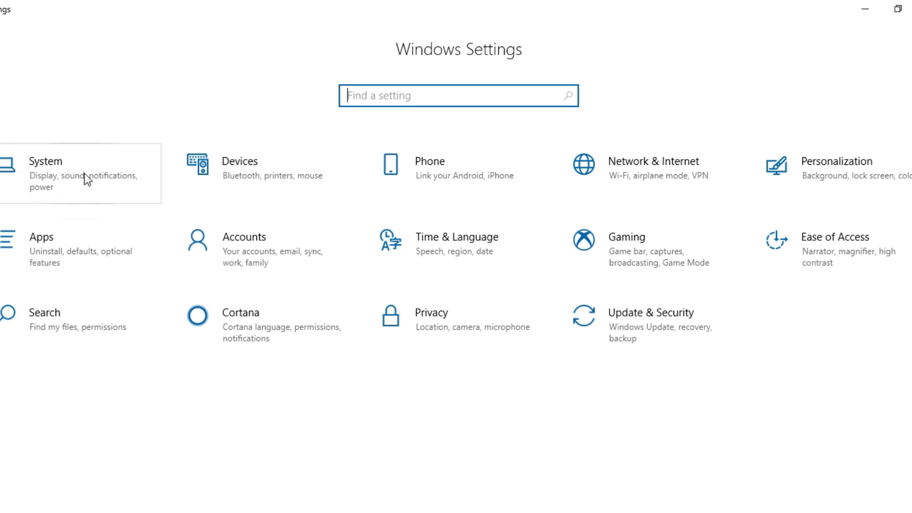
click(105, 191)
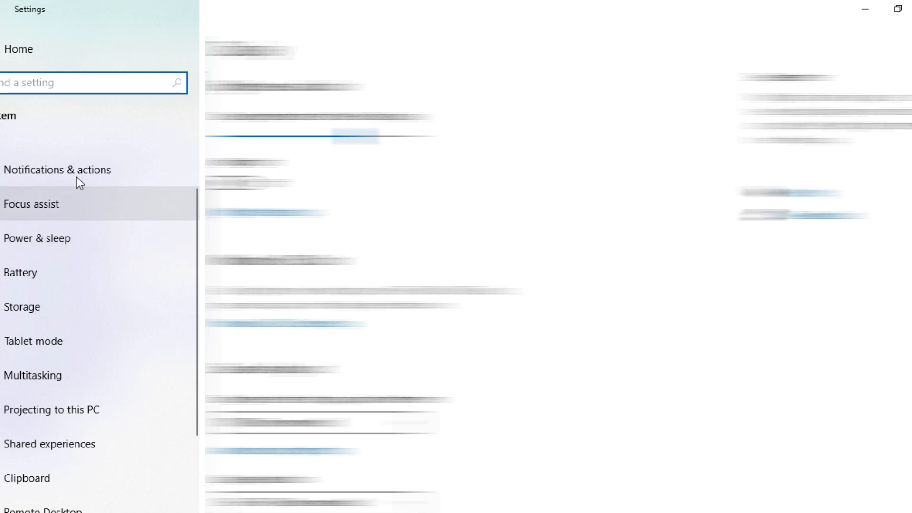
scroll(47, 342, down, 3)
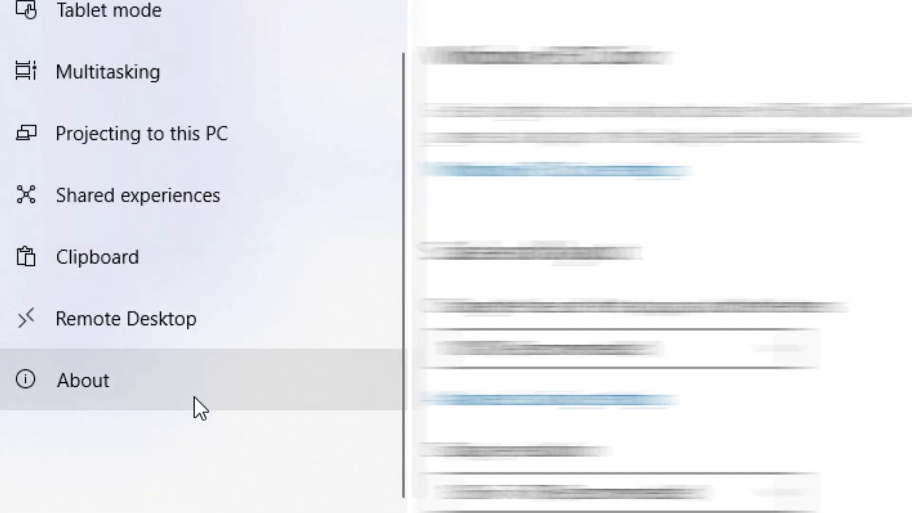
click(194, 397)
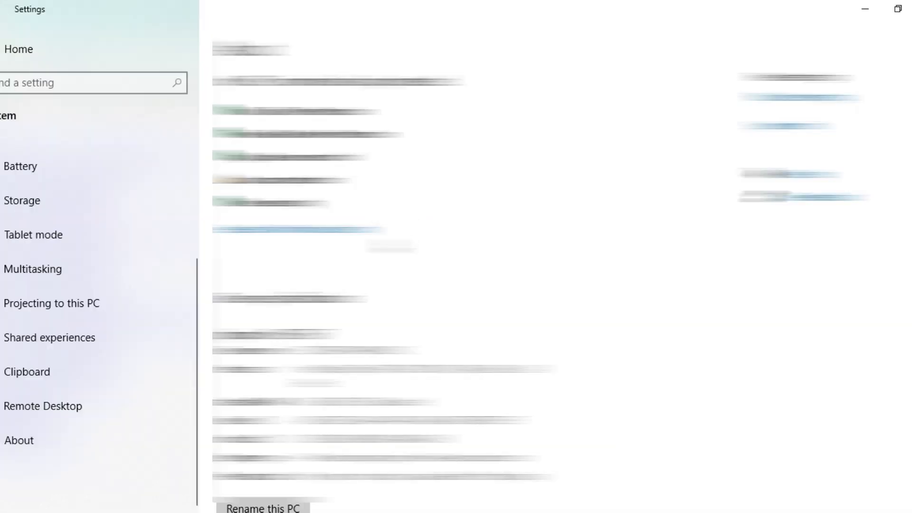
scroll(476, 333, down, 2)
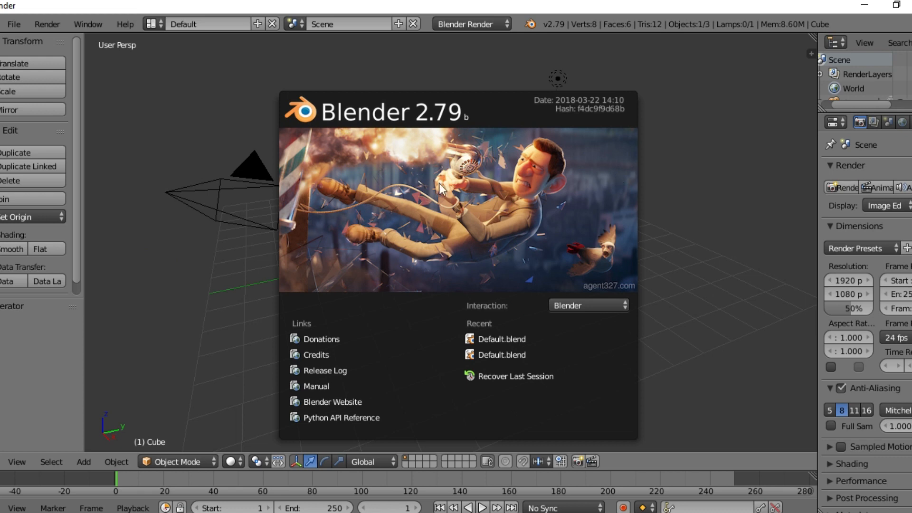
Step: Switch to Blender, delete the default cube and set the render engine to Cycles Render
click(643, 164)
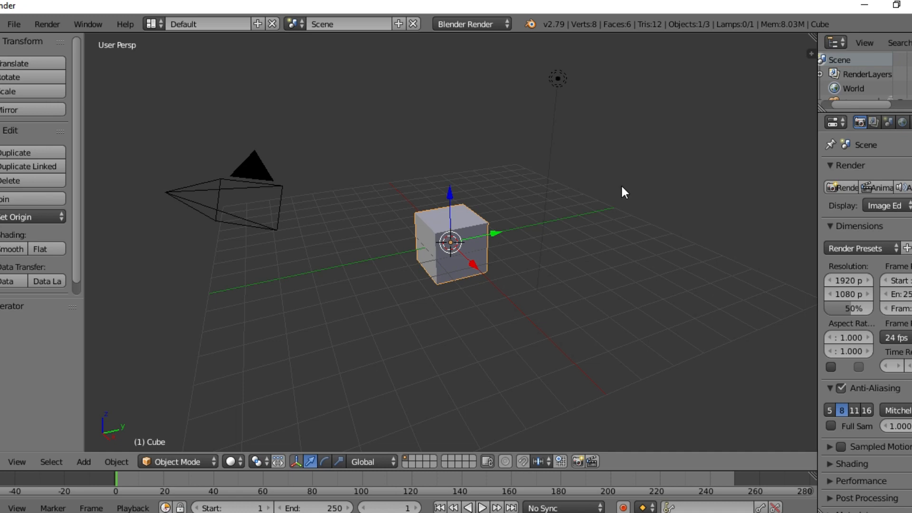
key(x)
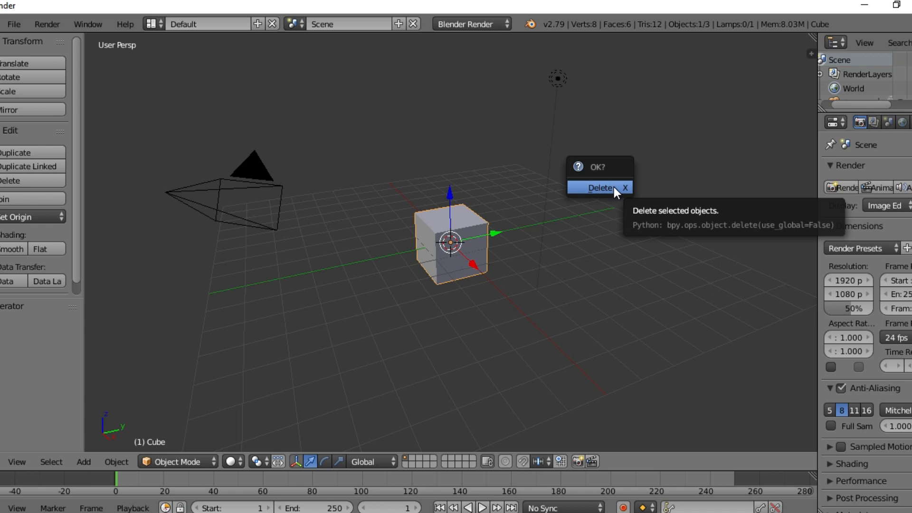
click(604, 187)
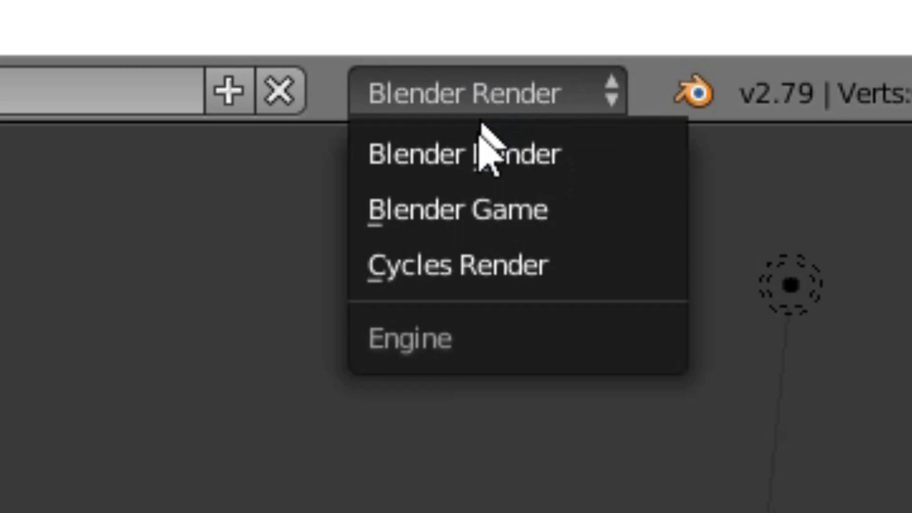
click(480, 254)
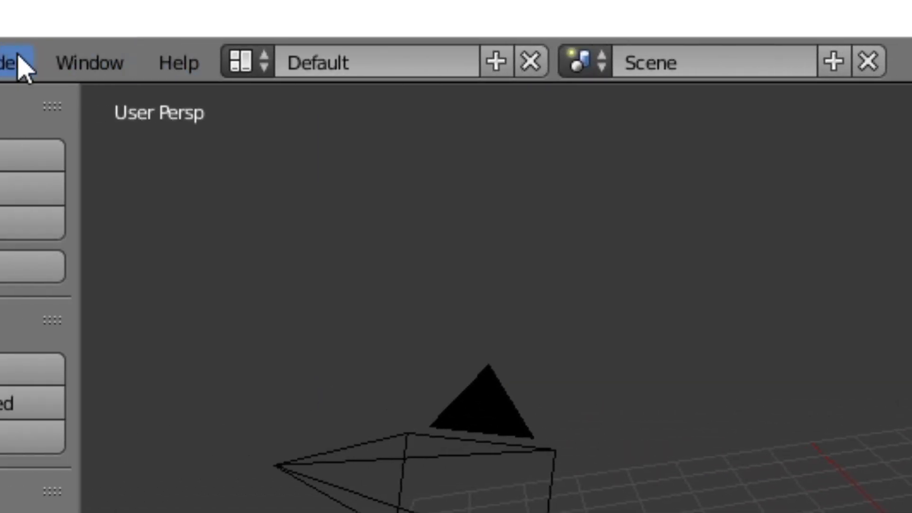
Step: Import the exported character file tutorial.obj as a Wavefront (.obj) model
click(112, 58)
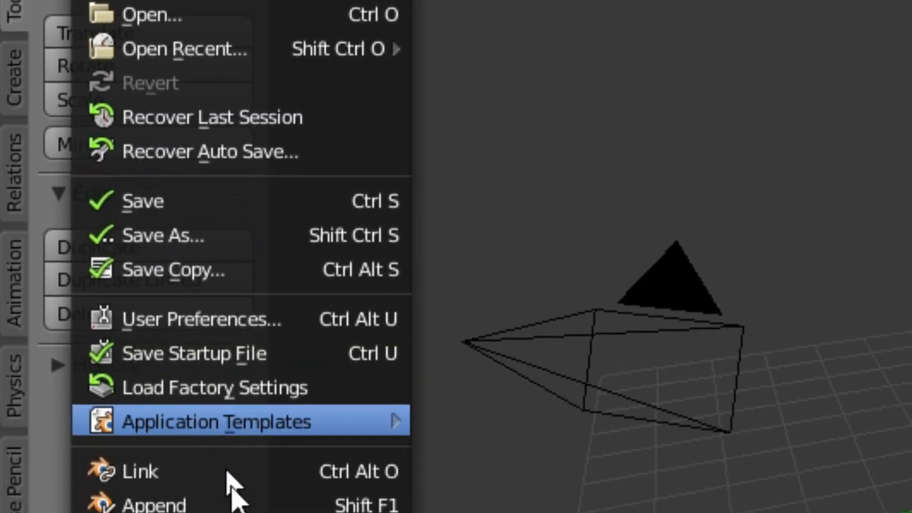
mouse_move(225, 492)
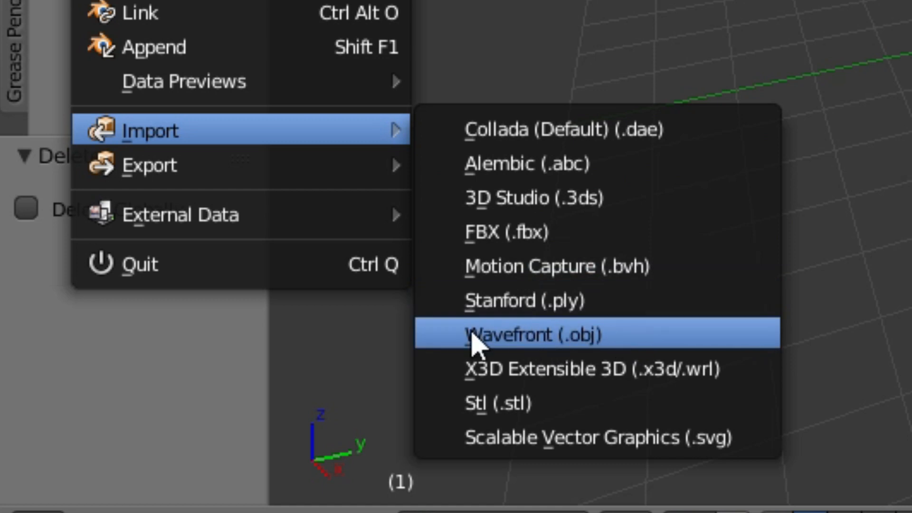
click(473, 337)
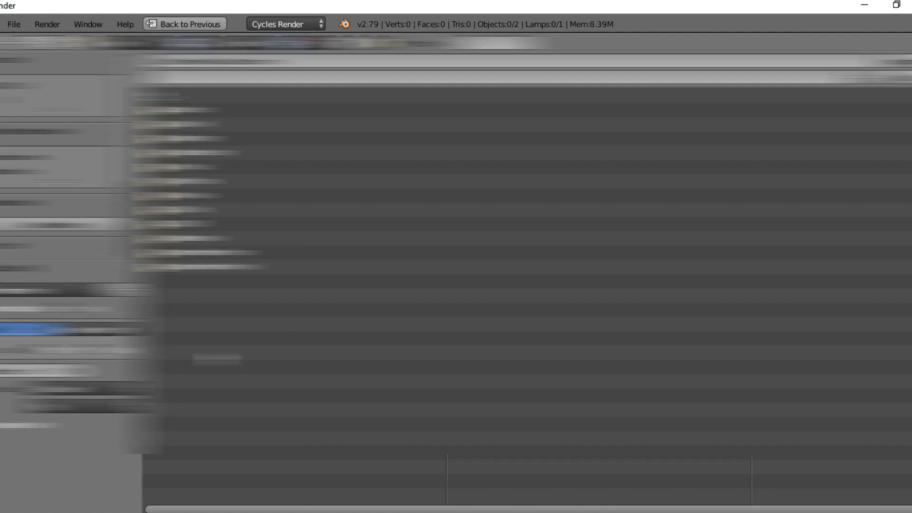
click(180, 228)
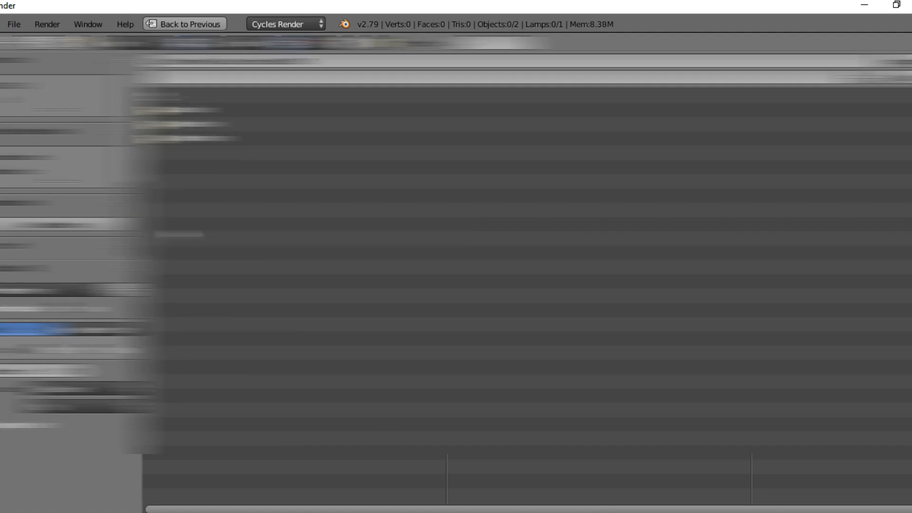
click(180, 144)
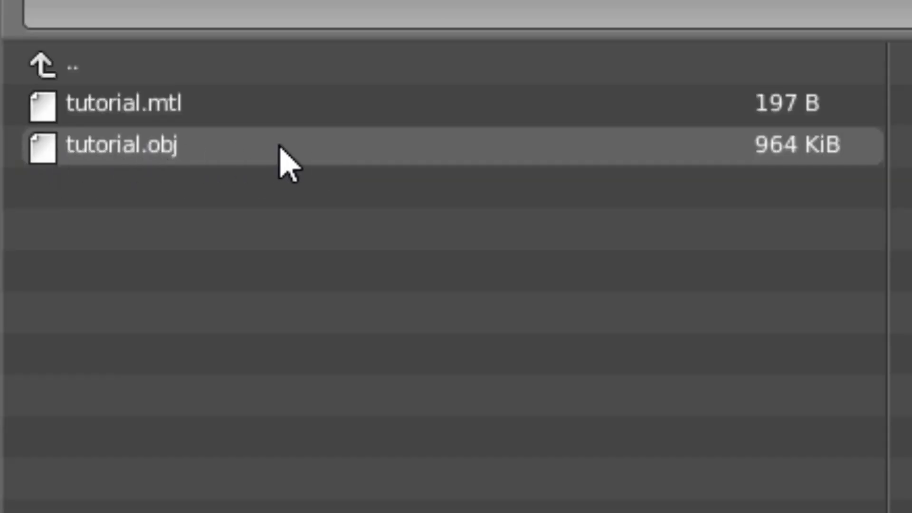
double_click(192, 149)
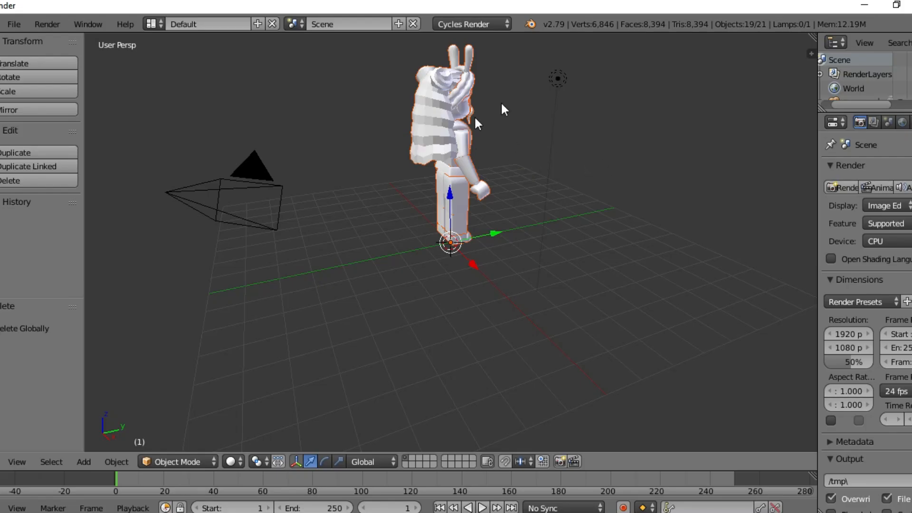
Step: Fly the view forward, back and sideways around the imported character, ending on a full-body front view
drag(468, 33, 457, 120)
drag(266, 93, 273, 33)
click(456, 153)
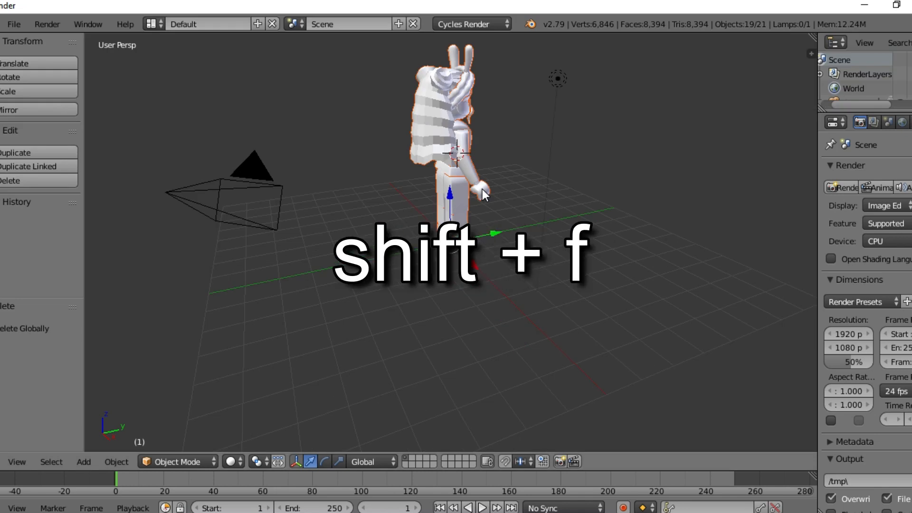
key(shift+f)
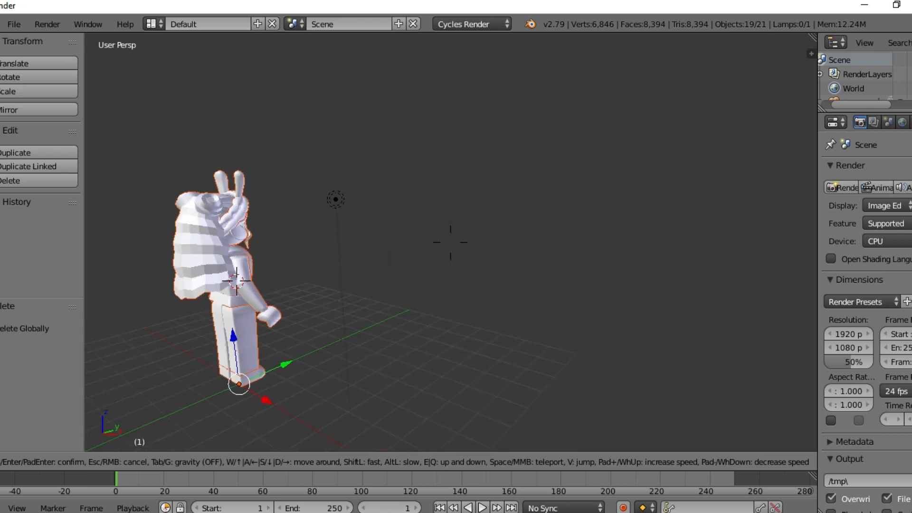
key(w)
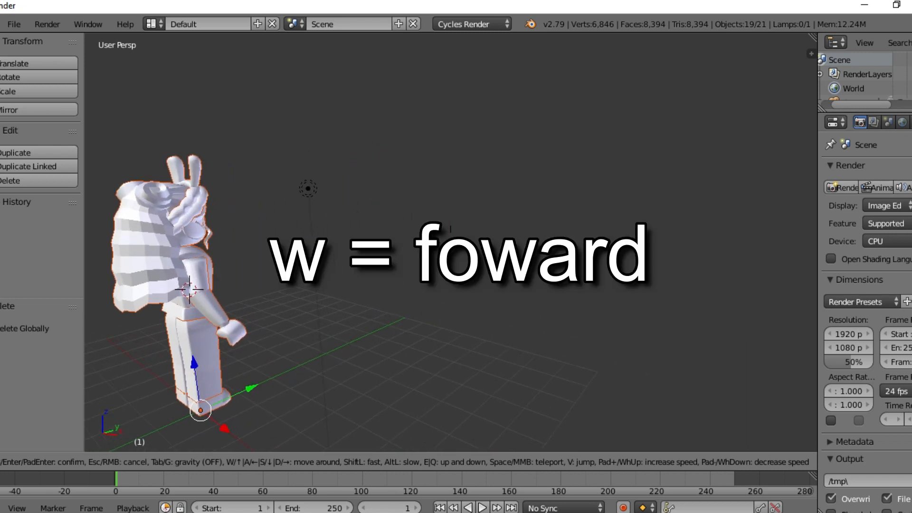
key(s)
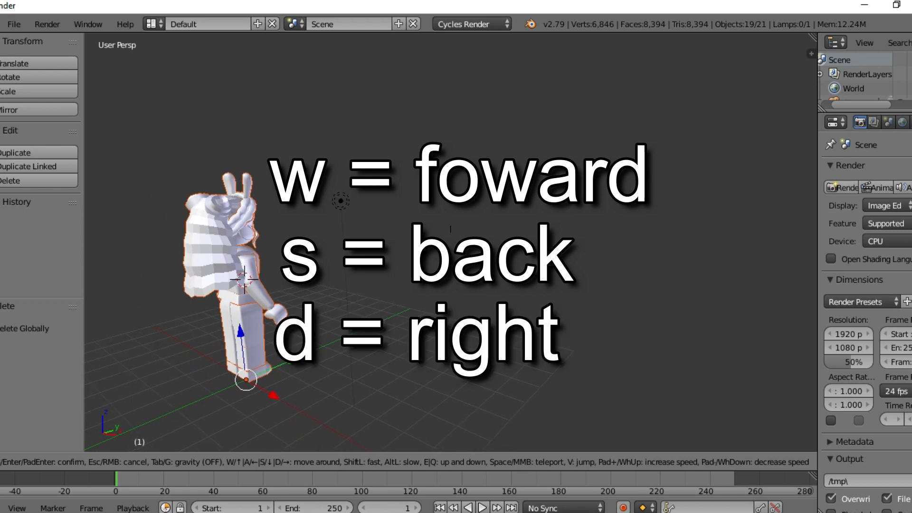
key(d)
key(a)
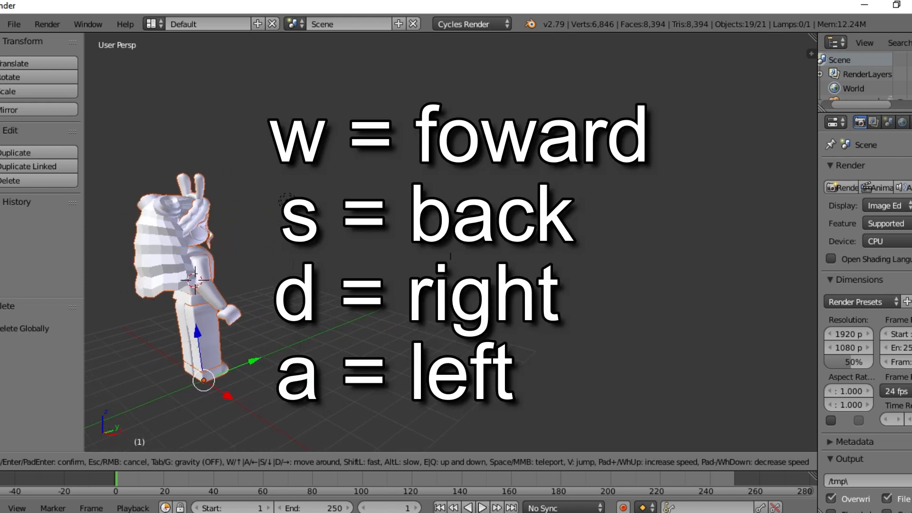
key(d)
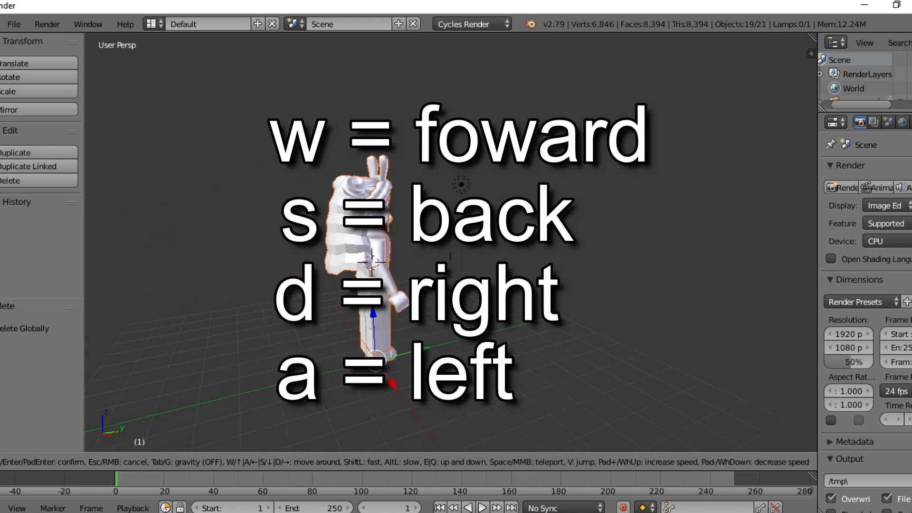
key(w)
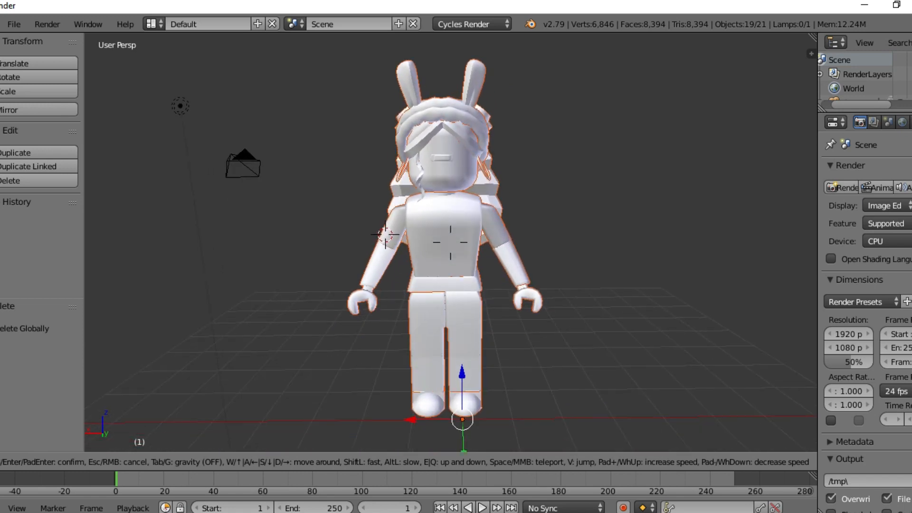
click(454, 241)
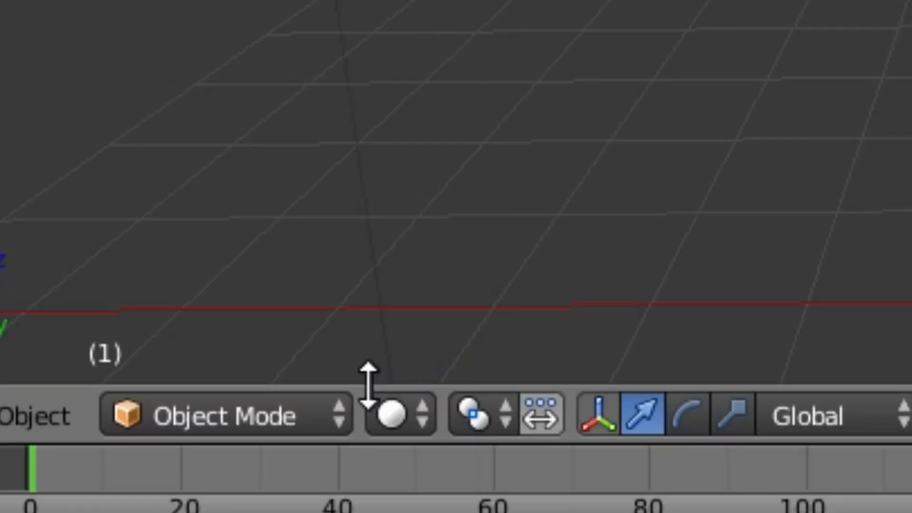
Step: Set the viewport shading to Material
click(401, 420)
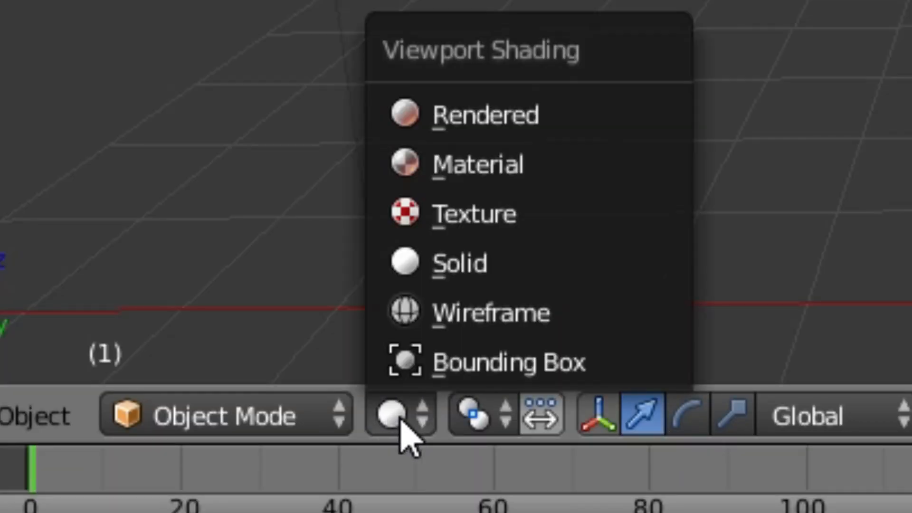
click(468, 164)
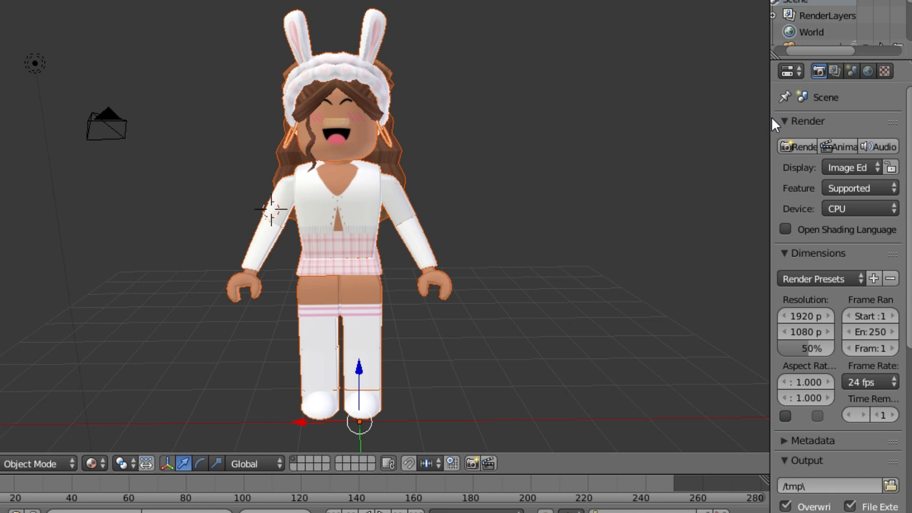
Step: Widen the properties area and enable Ambient Occlusion in the World settings
drag(769, 121, 893, 122)
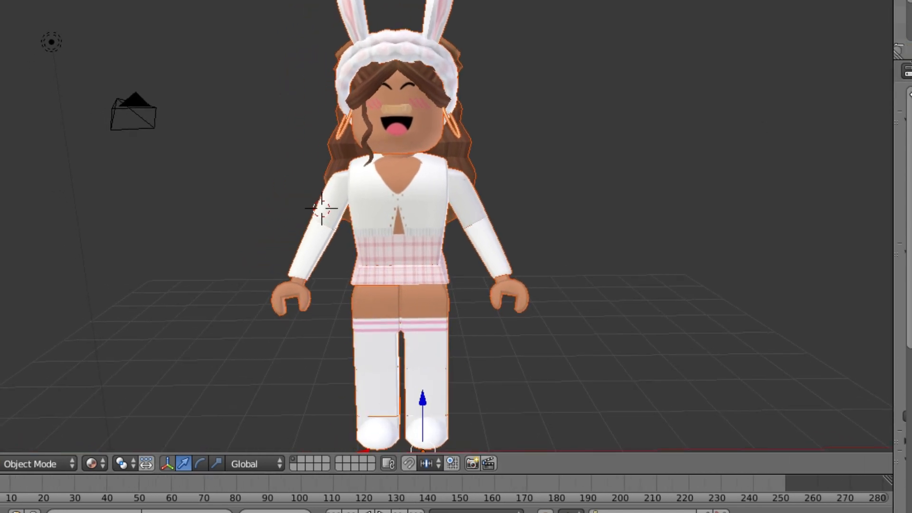
drag(893, 67, 739, 108)
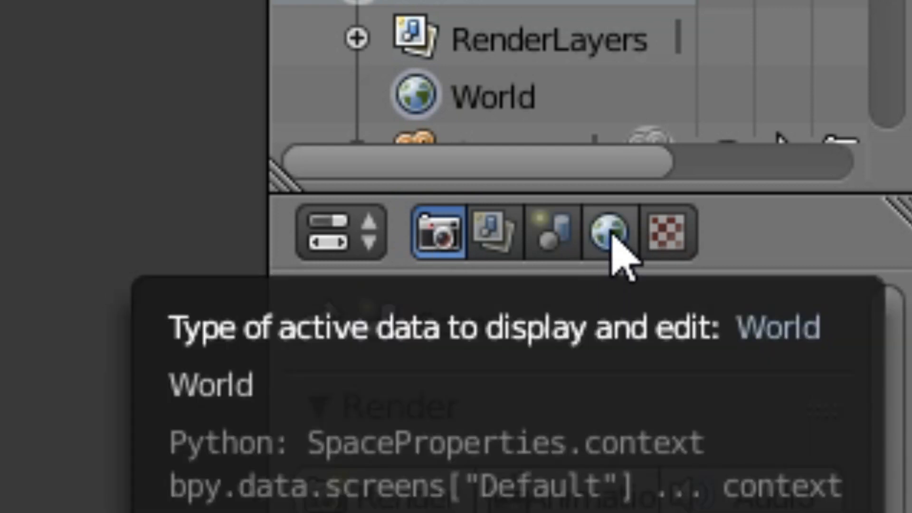
click(617, 231)
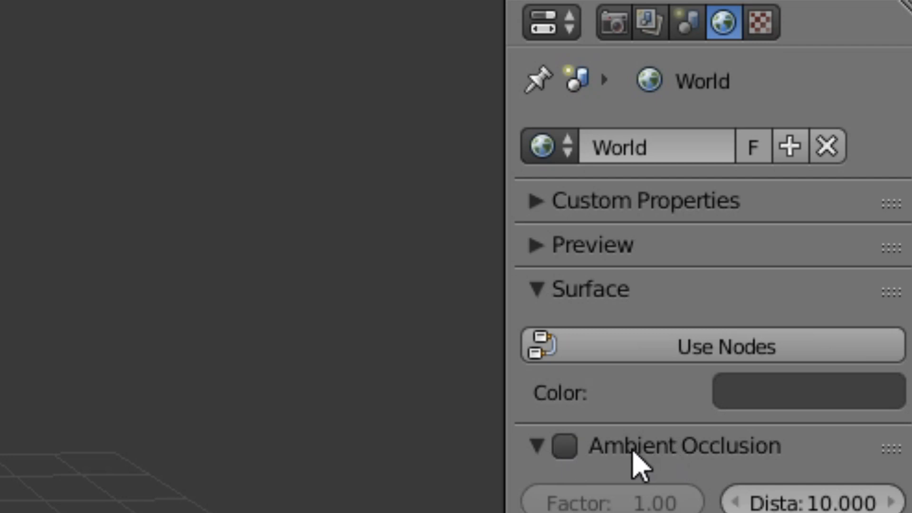
click(579, 450)
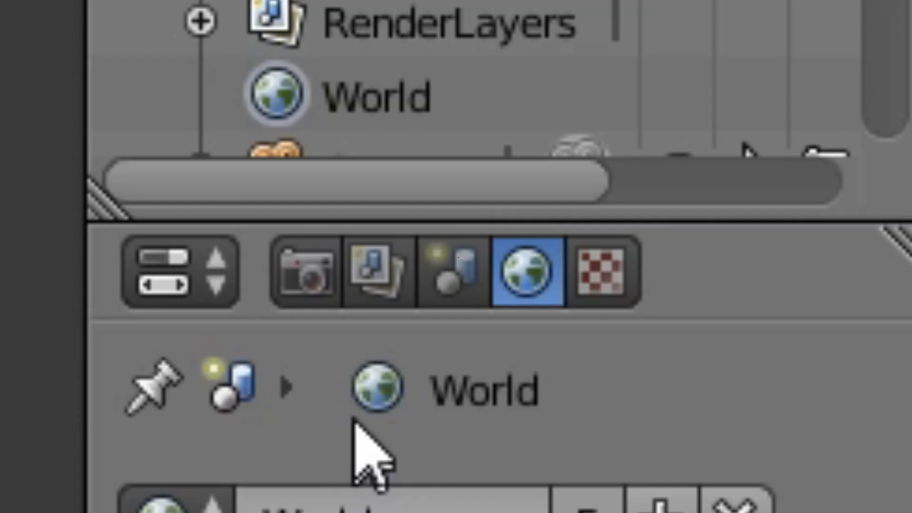
Step: Set the render resolution to 2000 px by 2000 px at 100% scale
click(615, 27)
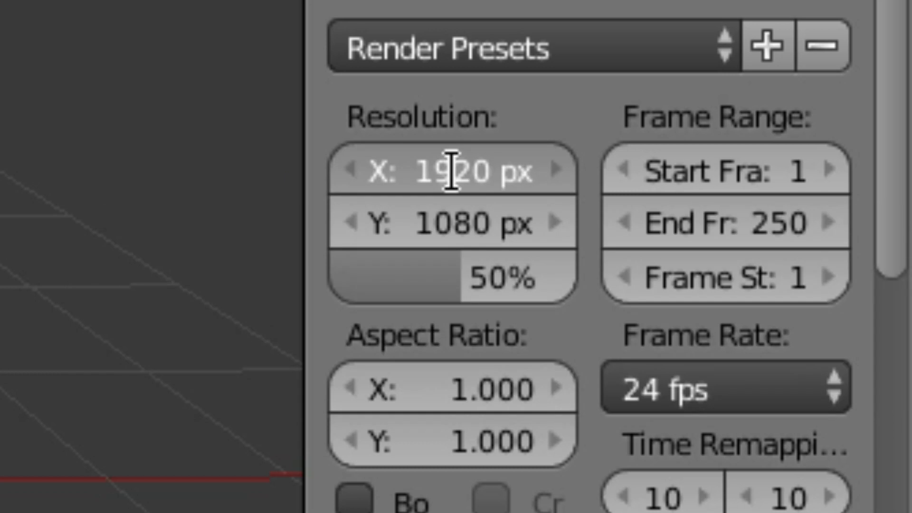
click(826, 334)
text(2000)
key(Return)
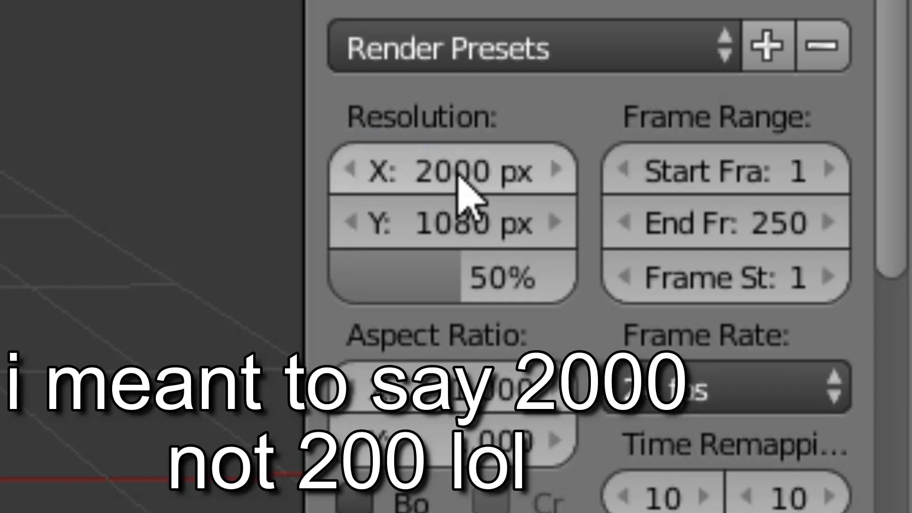
click(444, 221)
text(2000)
key(Return)
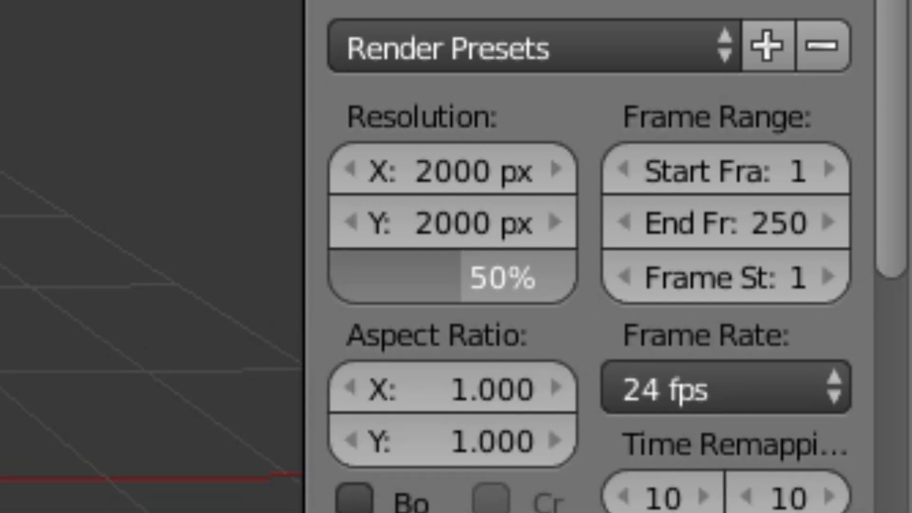
drag(461, 277, 576, 280)
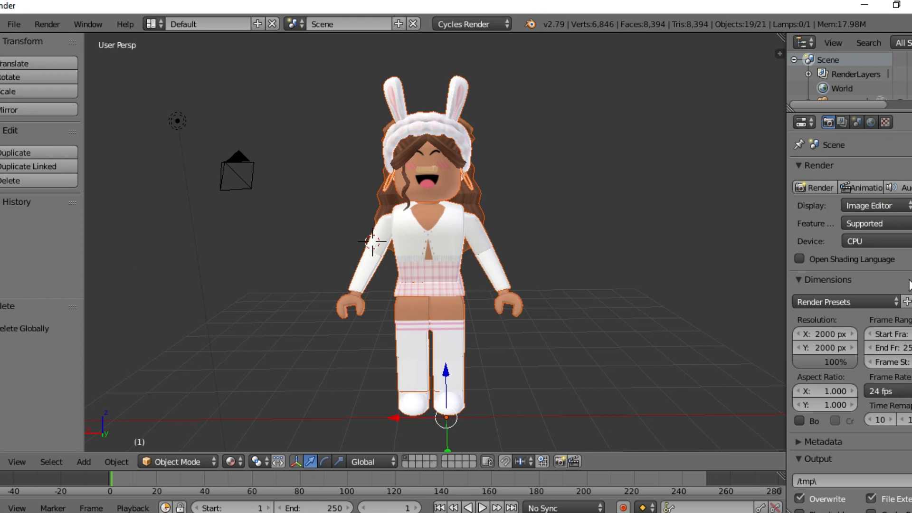
Step: Enable the Transparent option in the Film render settings
scroll(877, 290, down, 5)
scroll(877, 290, down, 10)
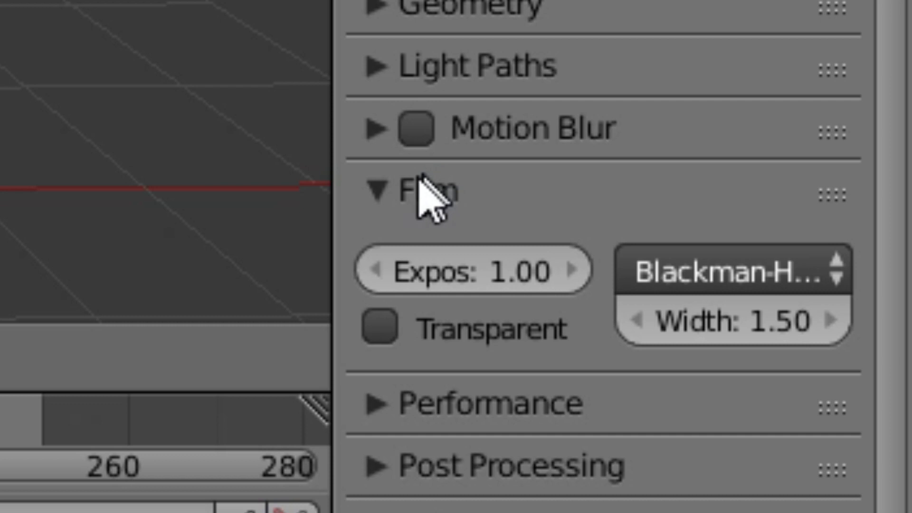
click(809, 417)
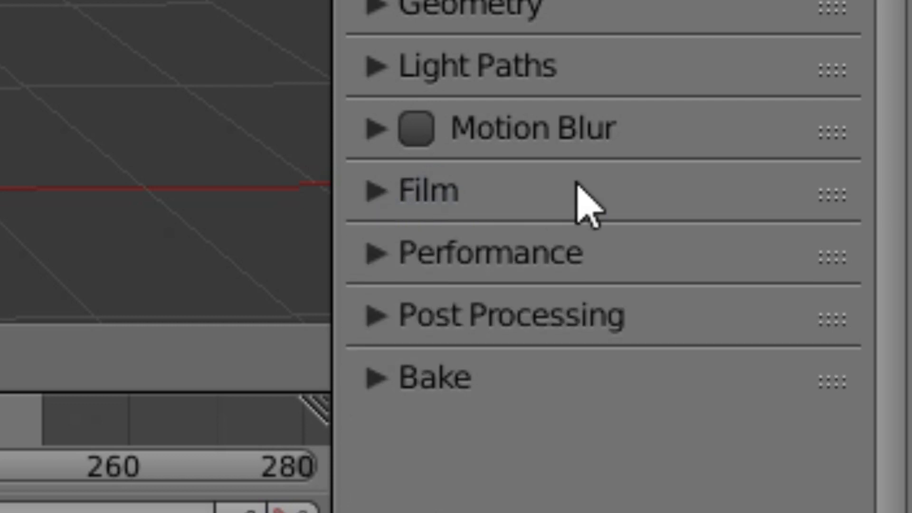
click(382, 199)
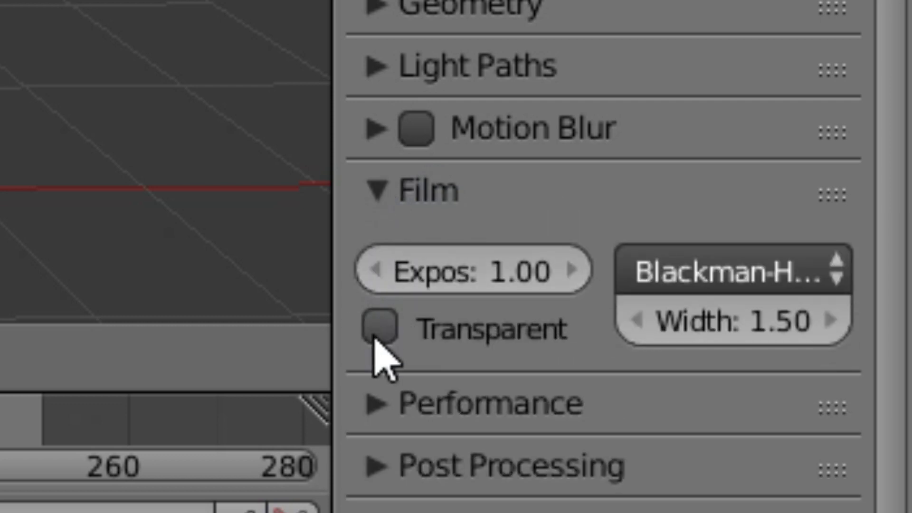
click(385, 327)
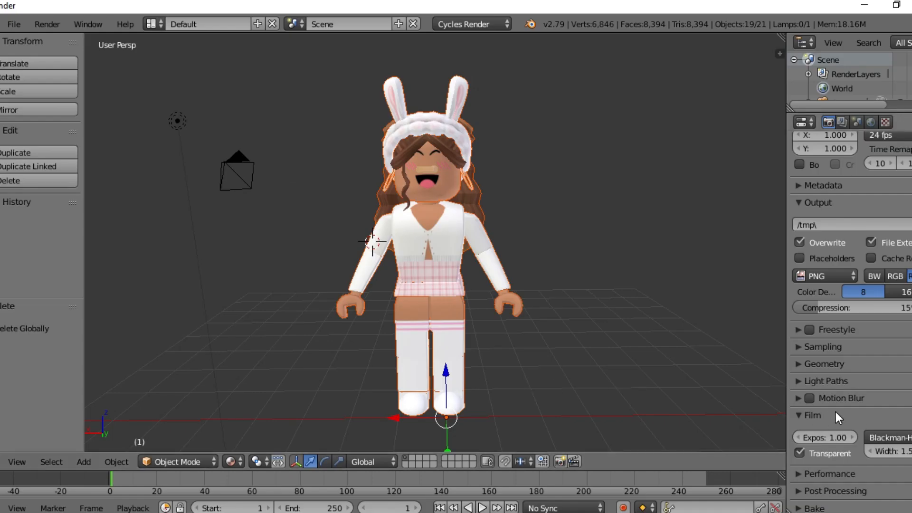
scroll(836, 411, up, 9)
Step: Examine the avatar from nearer and farther away using walk navigation
key(shift+f)
click(435, 244)
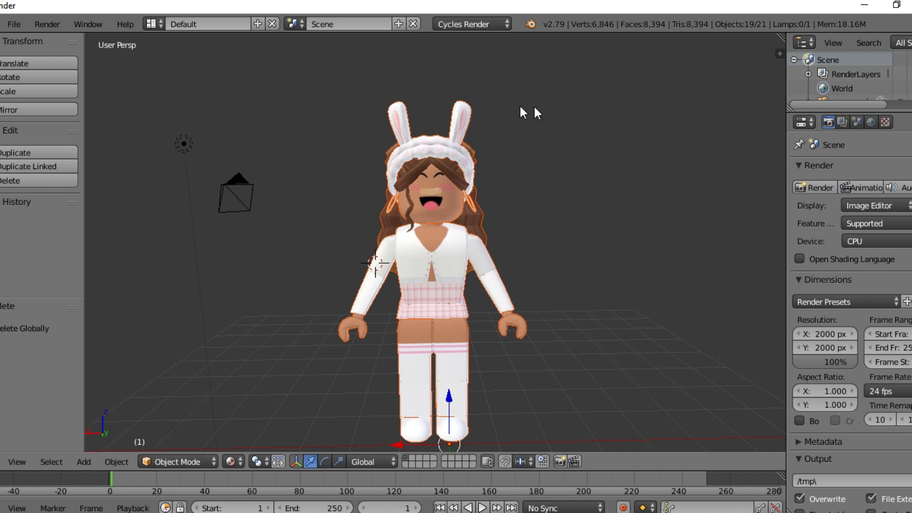
key(shift+f)
click(434, 243)
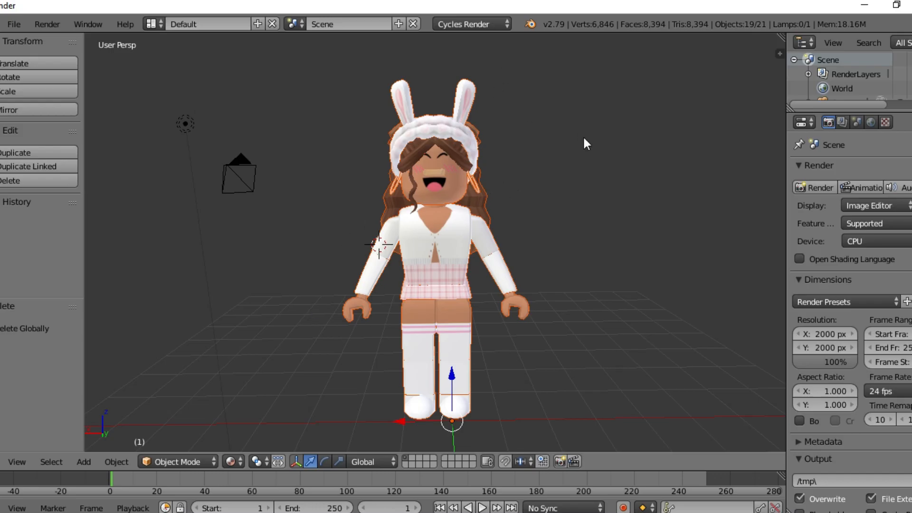
key(shift+f)
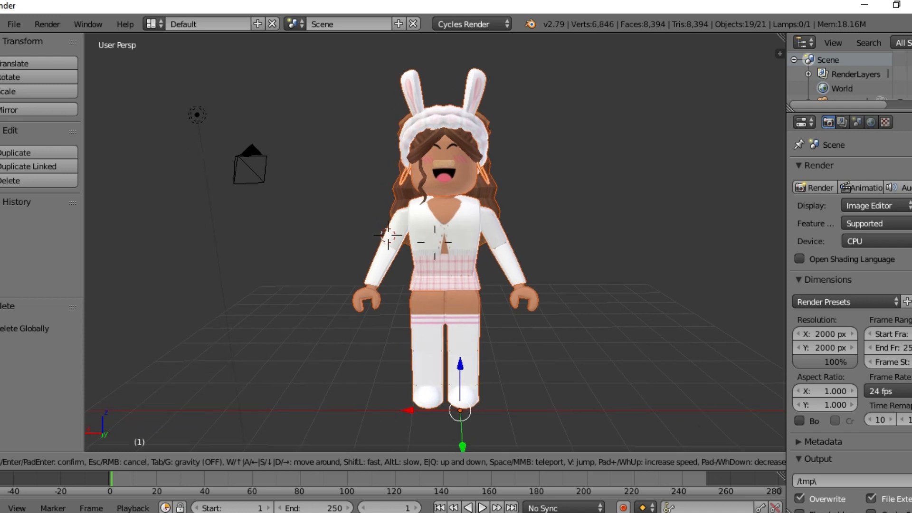
key(w)
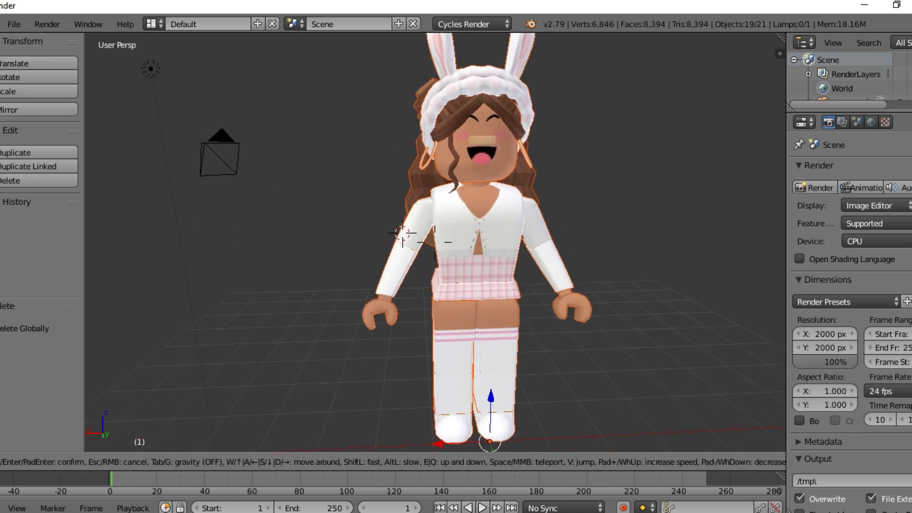
key(s)
key(w)
key(s)
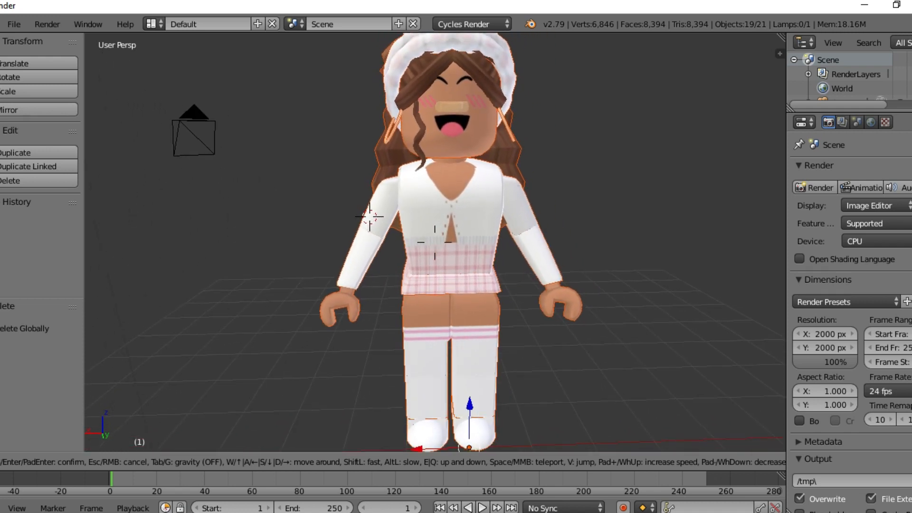
key(w)
key(s)
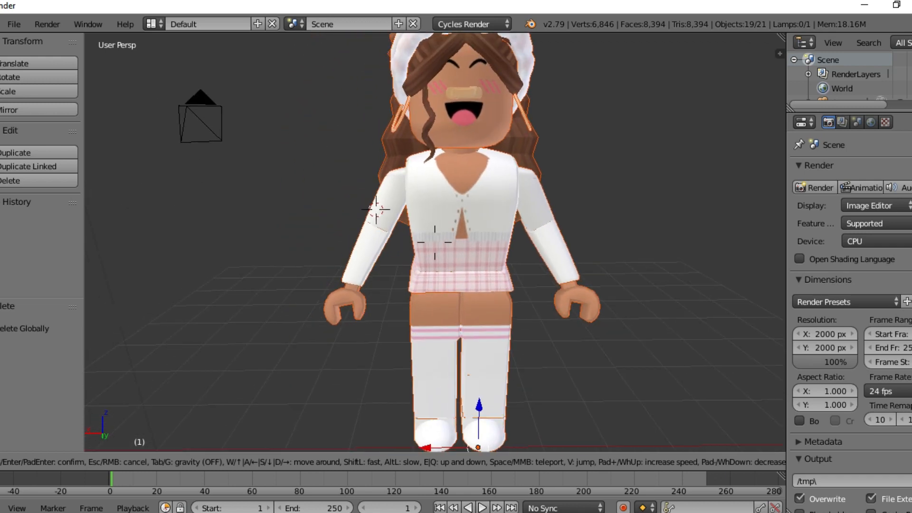
key(a)
key(d)
key(w)
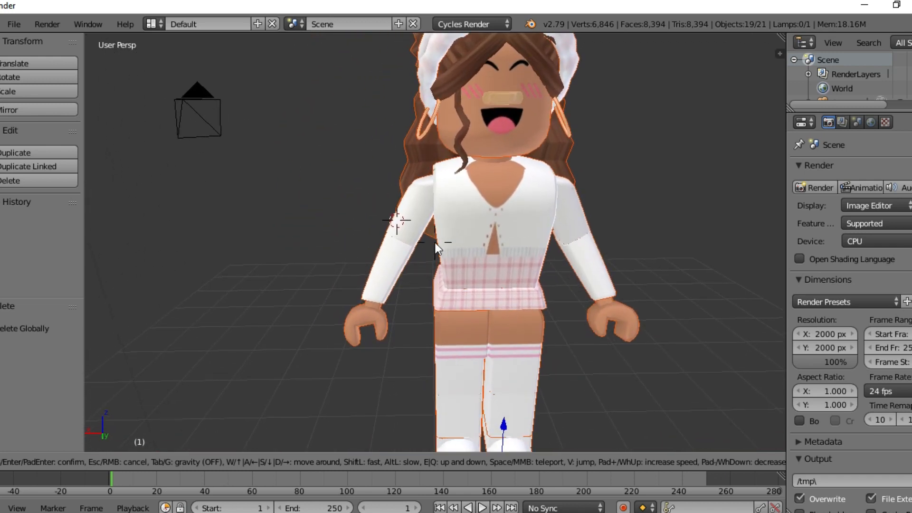
click(435, 242)
Step: Select the upper arm, forearm and hand of the avatar's right arm and join them into one object
right_click(426, 218)
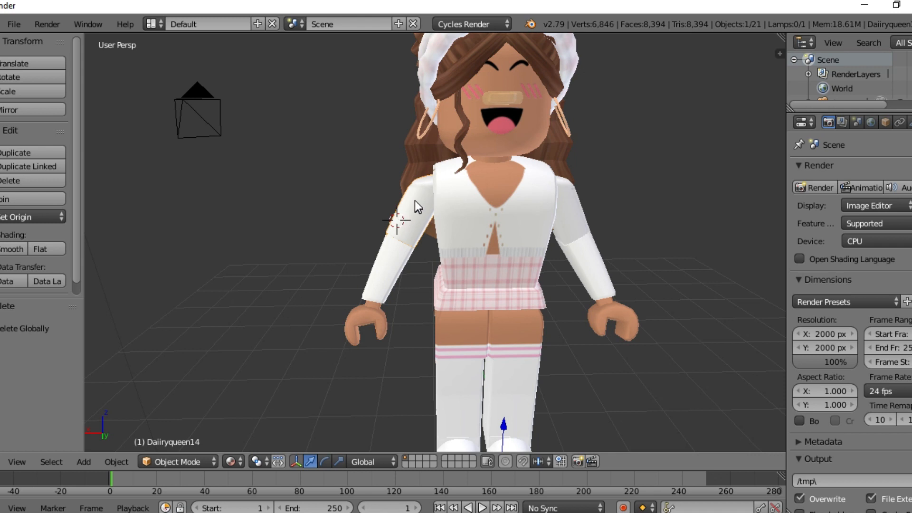
shift+right_click(389, 266)
shift+right_click(376, 318)
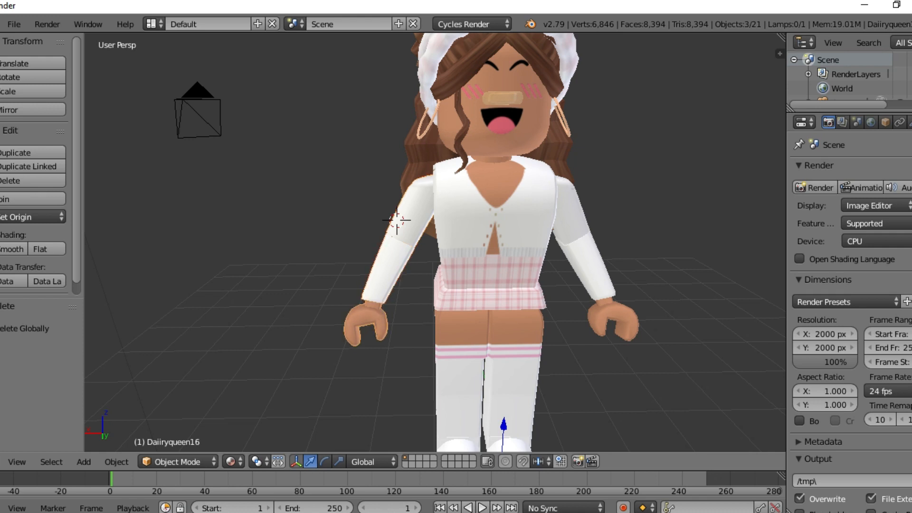
key(shift+f)
key(s)
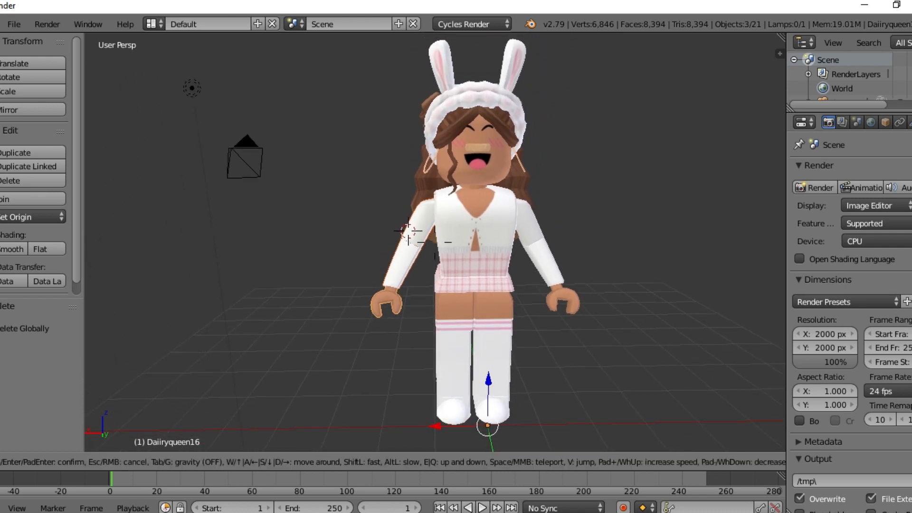
click(434, 242)
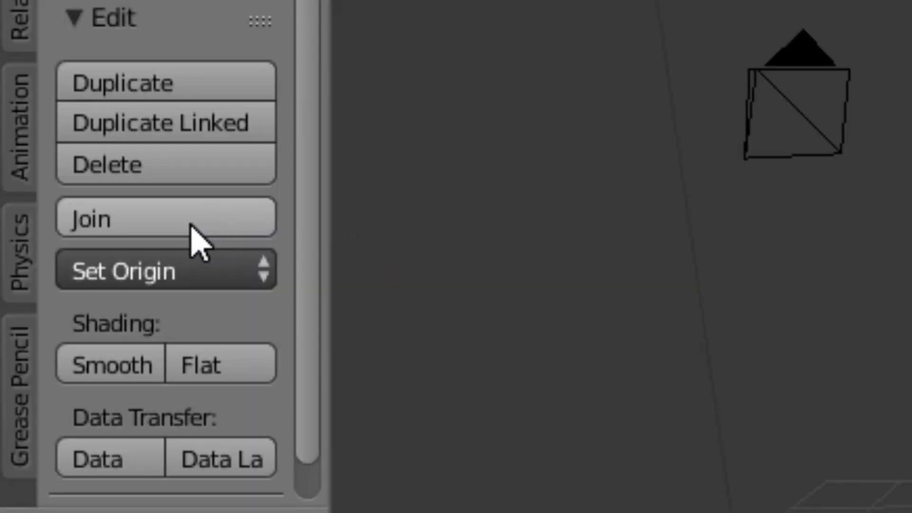
click(38, 201)
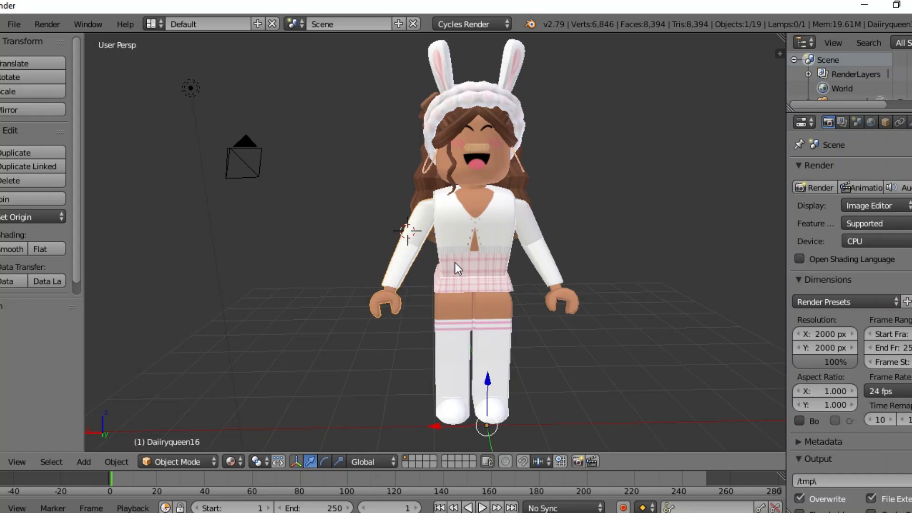
key(shift+f)
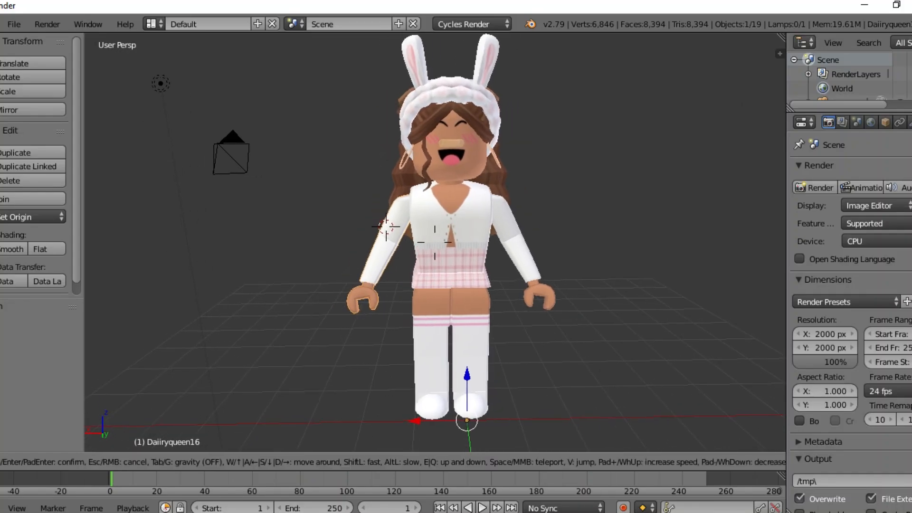
click(435, 242)
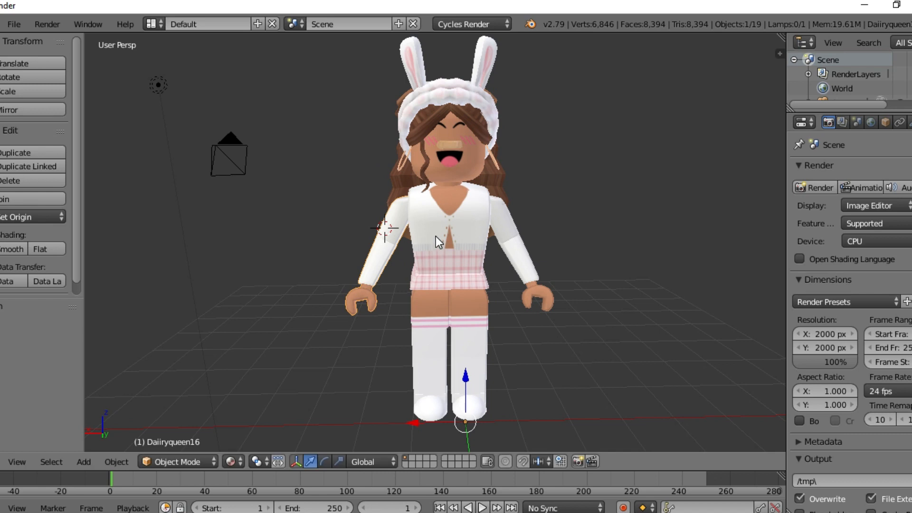
key(r)
key(r)
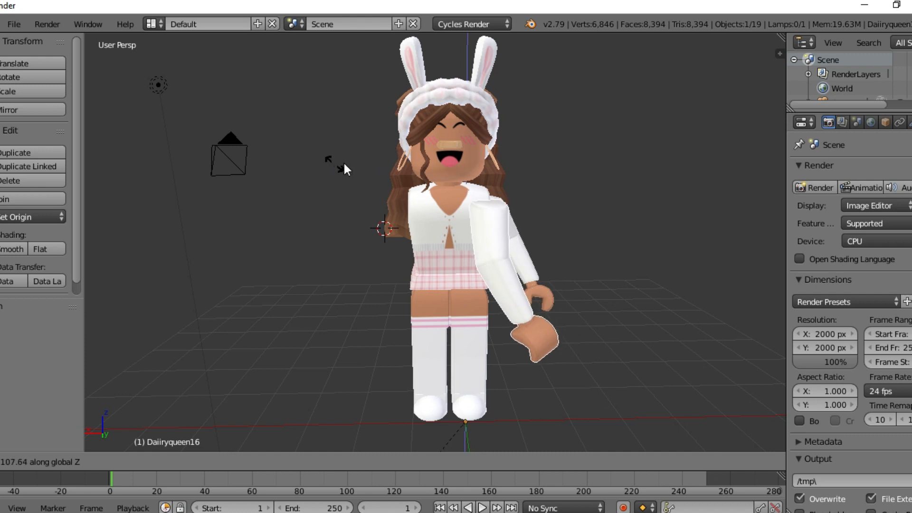
key(Escape)
key(r)
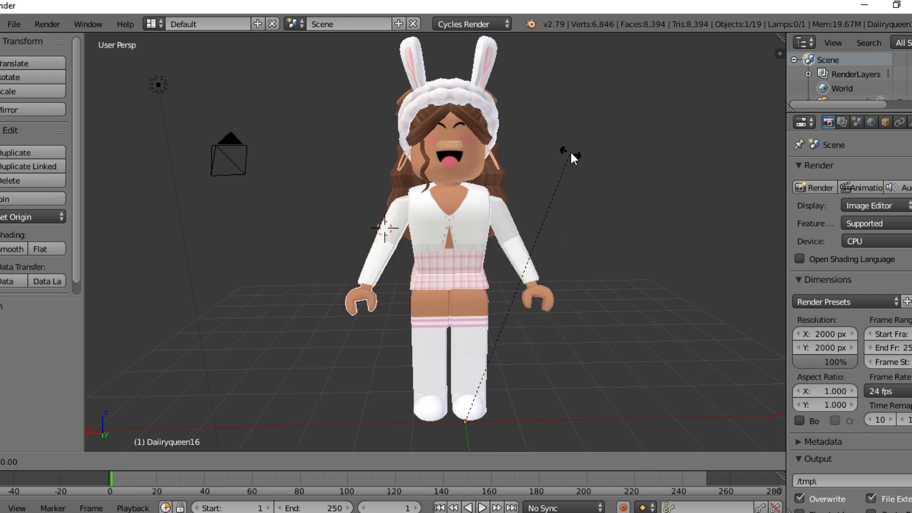
key(x)
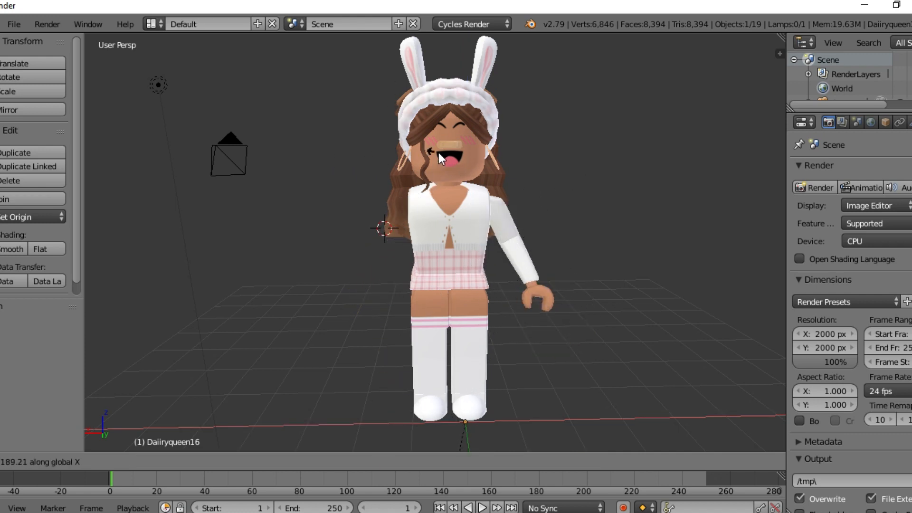
key(Escape)
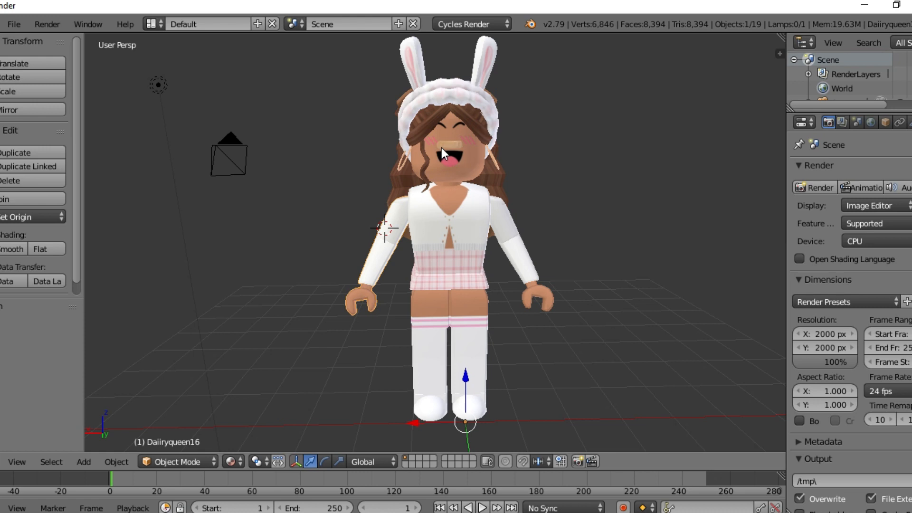
Step: Rotate the joined right arm about 22.2° around global Y and reattach it at the shoulder, moving it -1.449 along X and upward along Z
key(r)
key(y)
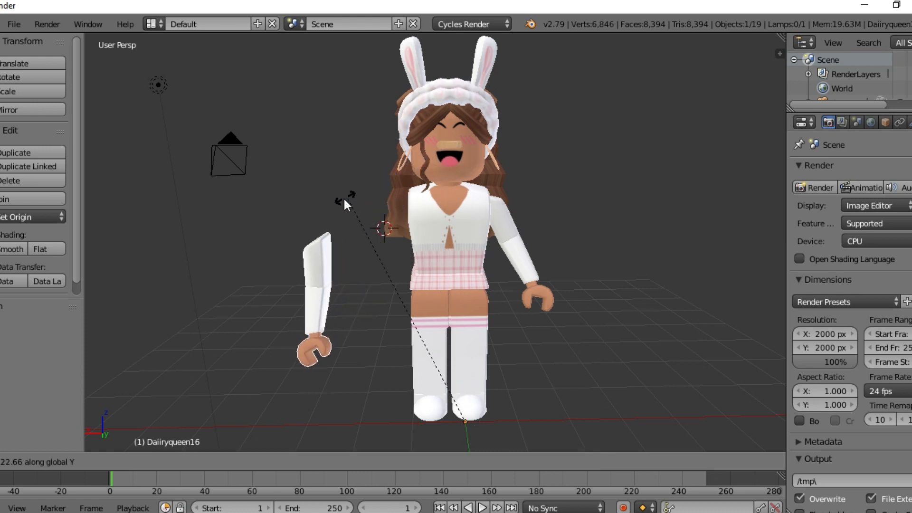
click(350, 198)
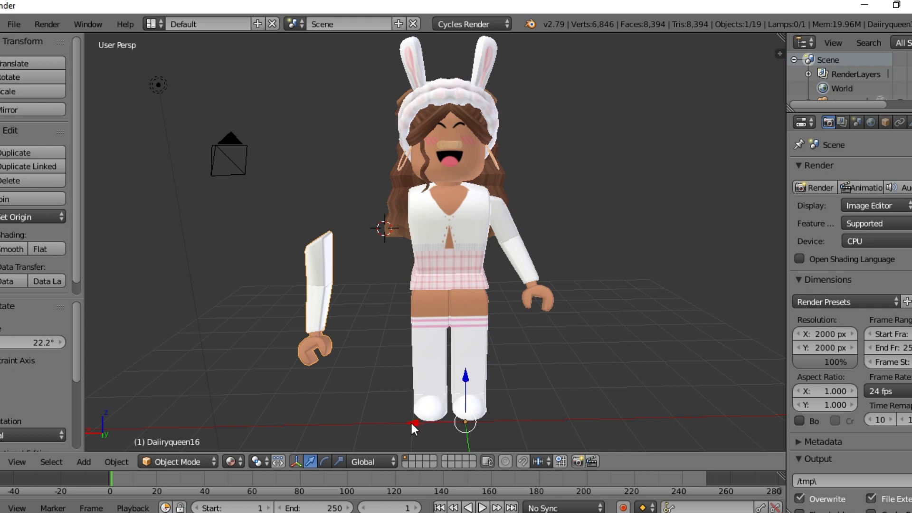
drag(411, 423, 487, 423)
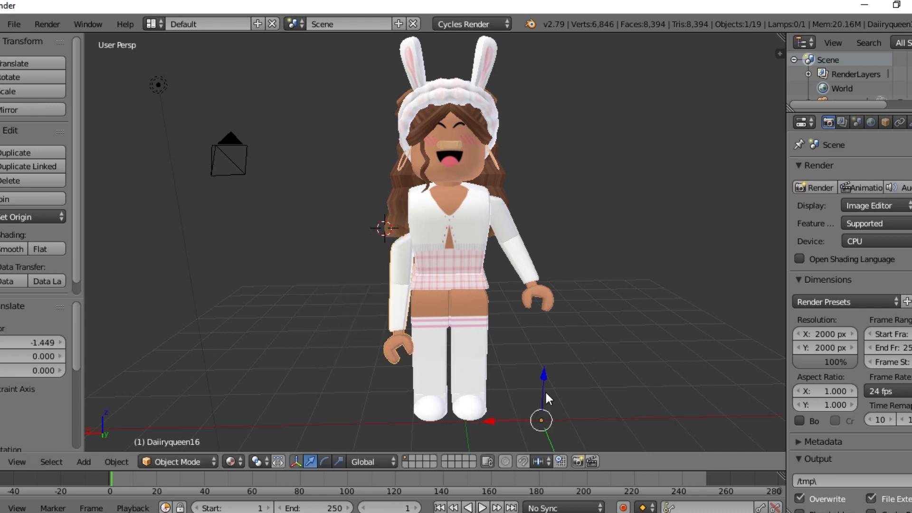
drag(543, 391, 543, 367)
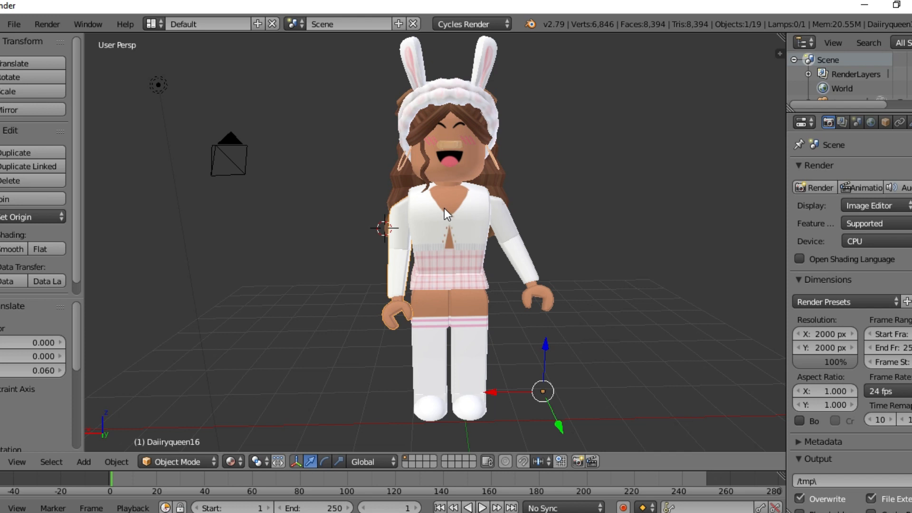
Step: Select the head together with its hair, bunny-ear headband and earrings, and rotate them about -15.4° around global Y
key(shift+f)
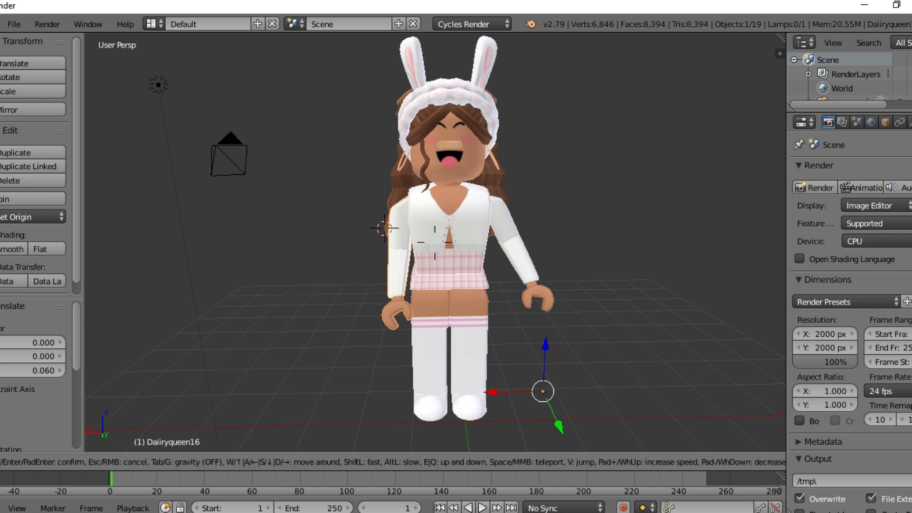
key(w)
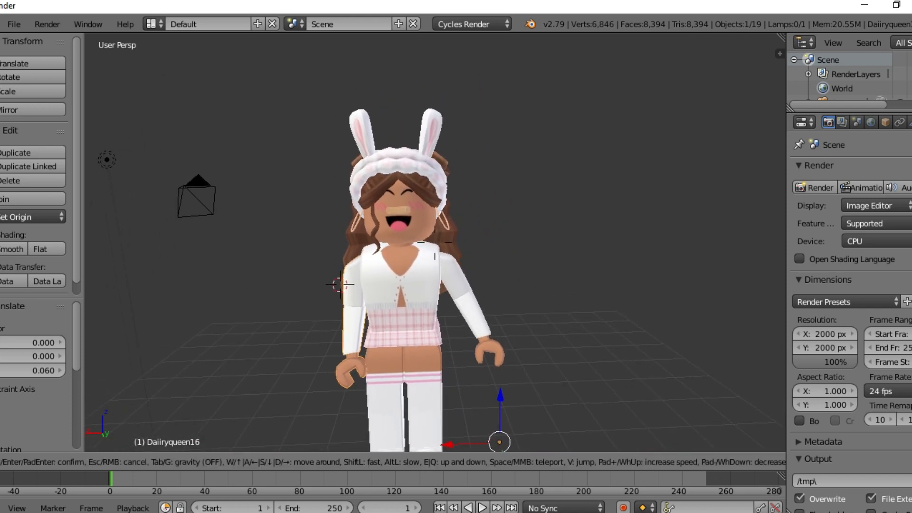
click(434, 242)
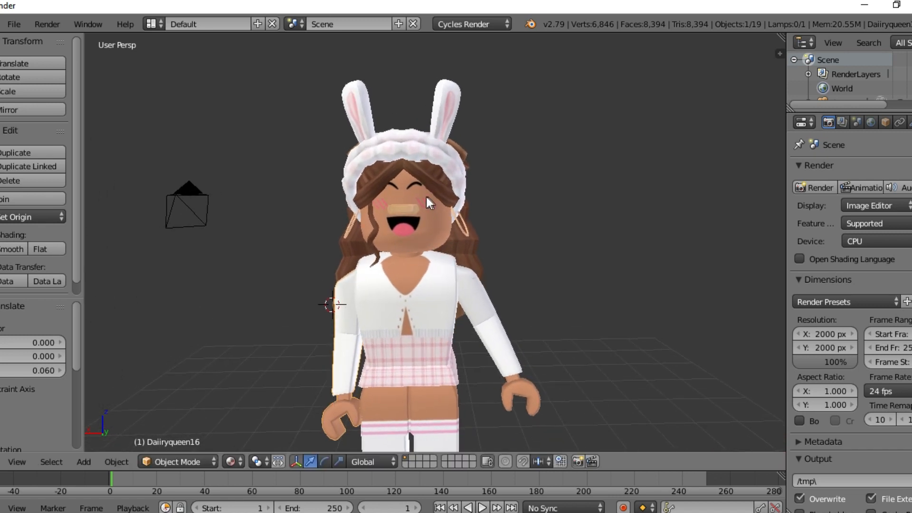
right_click(411, 187)
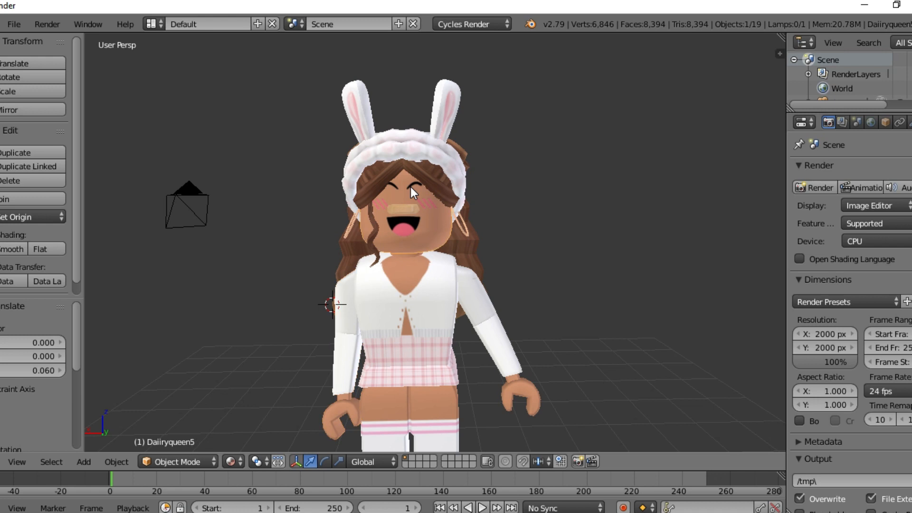
shift+right_click(406, 207)
shift+right_click(351, 226)
shift+right_click(351, 235)
shift+right_click(378, 158)
shift+right_click(431, 191)
shift+right_click(427, 196)
shift+right_click(405, 212)
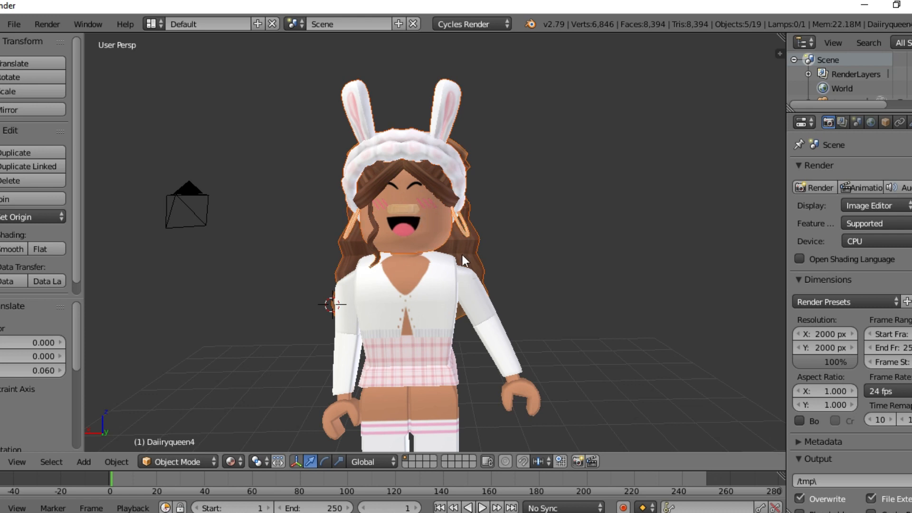
key(shift+f)
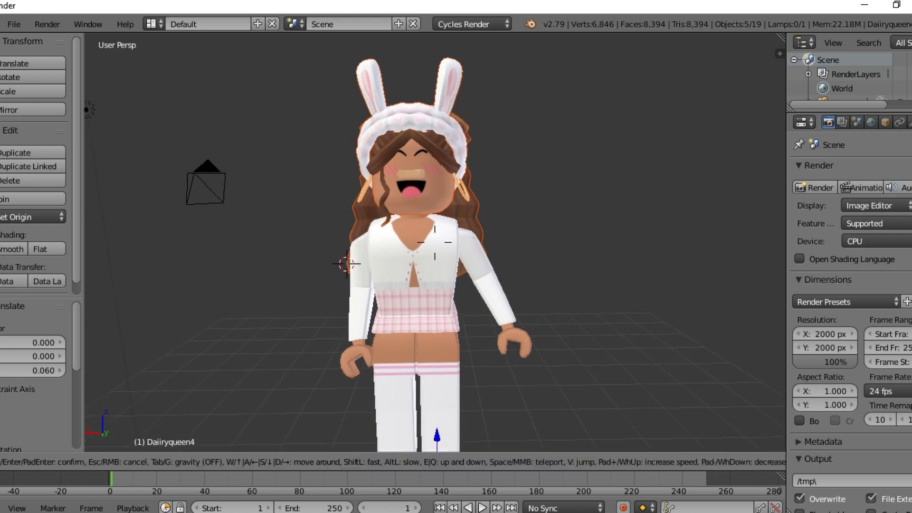
click(435, 242)
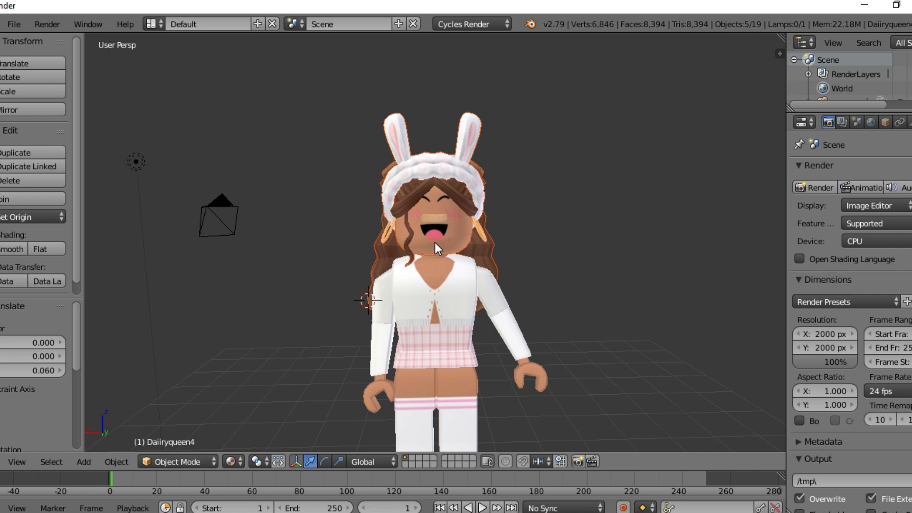
key(r)
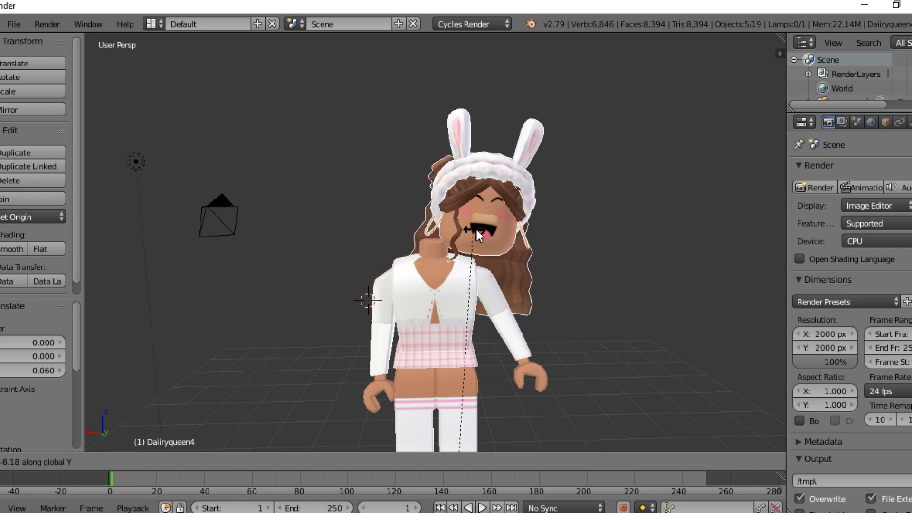
click(510, 230)
Step: Move the tilted head and its accessories about 1.221 along global X back over the neck
key(shift+f)
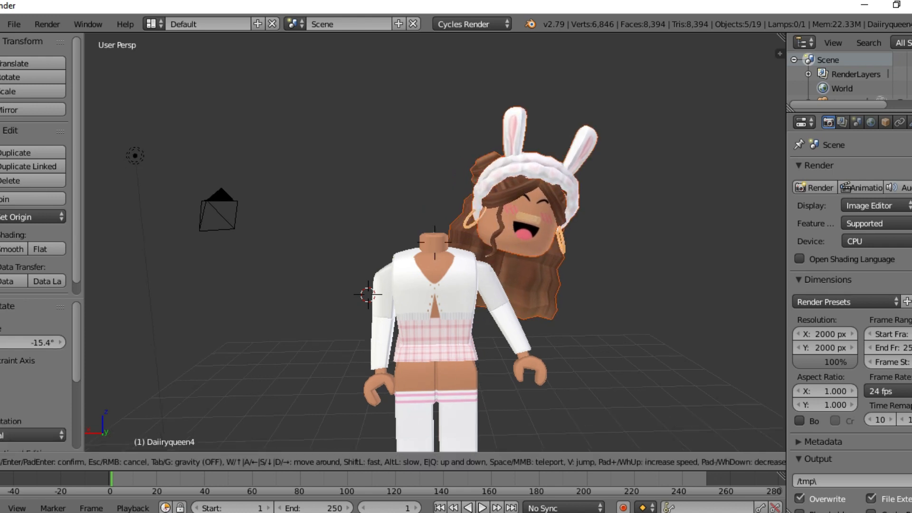
click(401, 367)
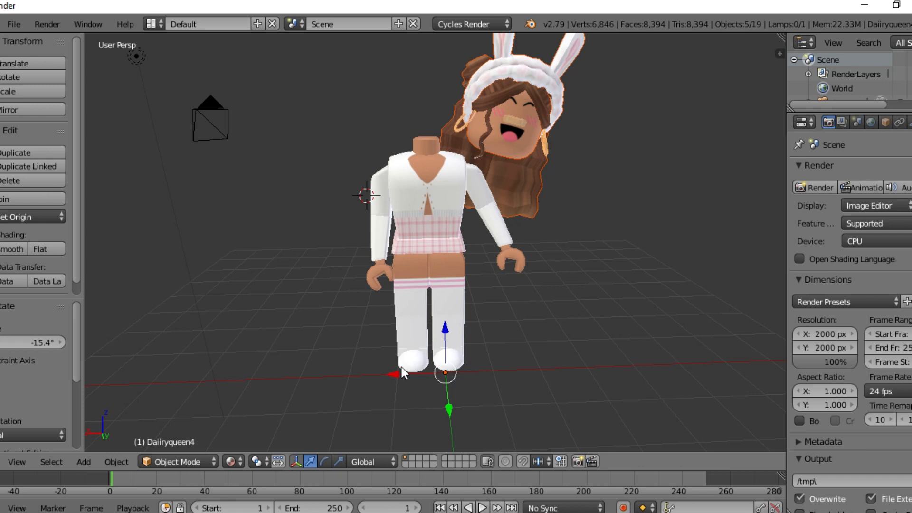
drag(401, 369, 343, 367)
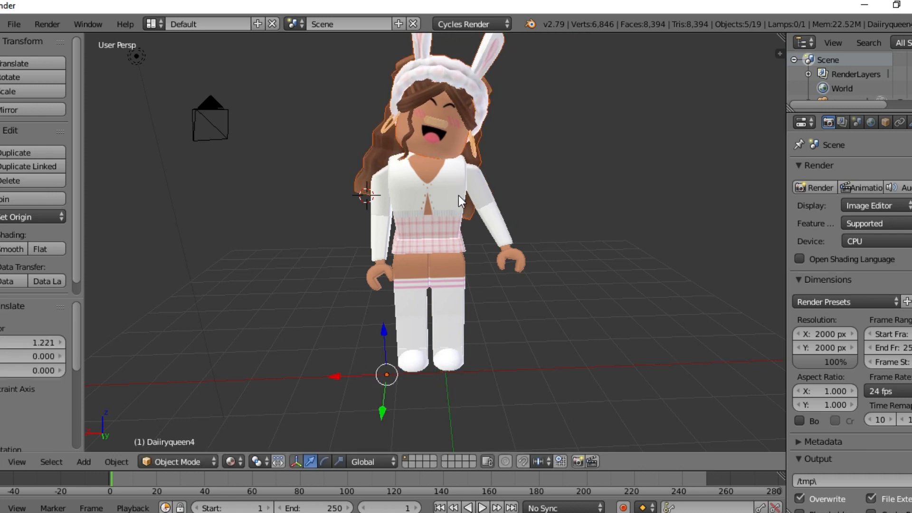
Step: Rotate the head with its hair, bunny-ear headband and earrings about 5.4° around global Y
key(shift+f)
click(435, 243)
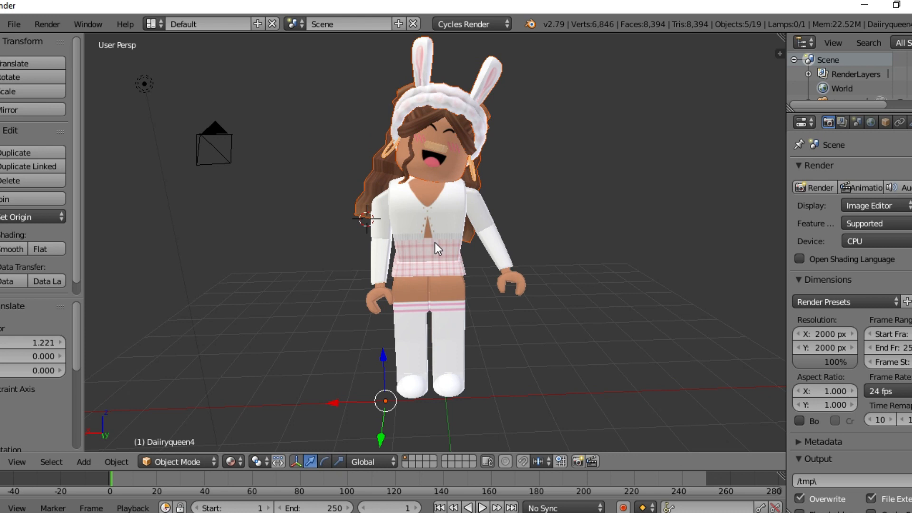
key(g)
key(y)
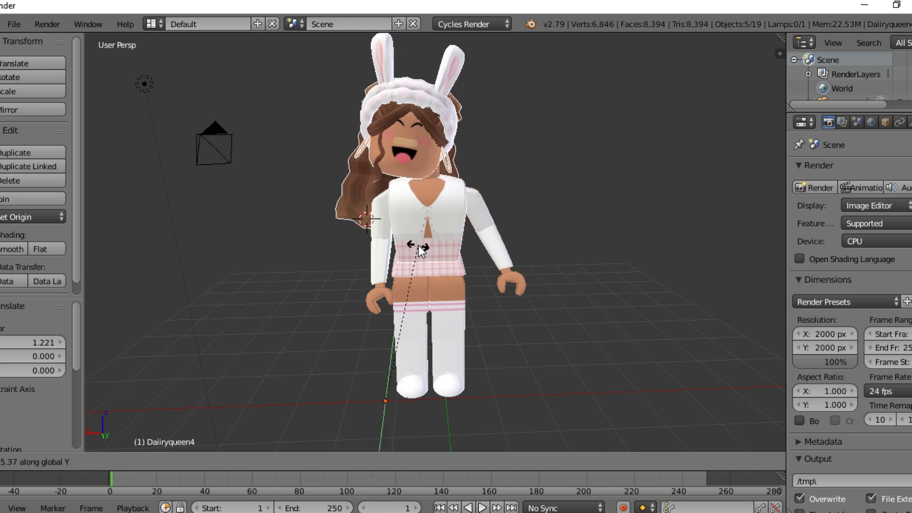
click(419, 245)
Step: Move the head and its accessories back over the neck, finishing with a -0.017 shift along global Z
drag(338, 400, 394, 417)
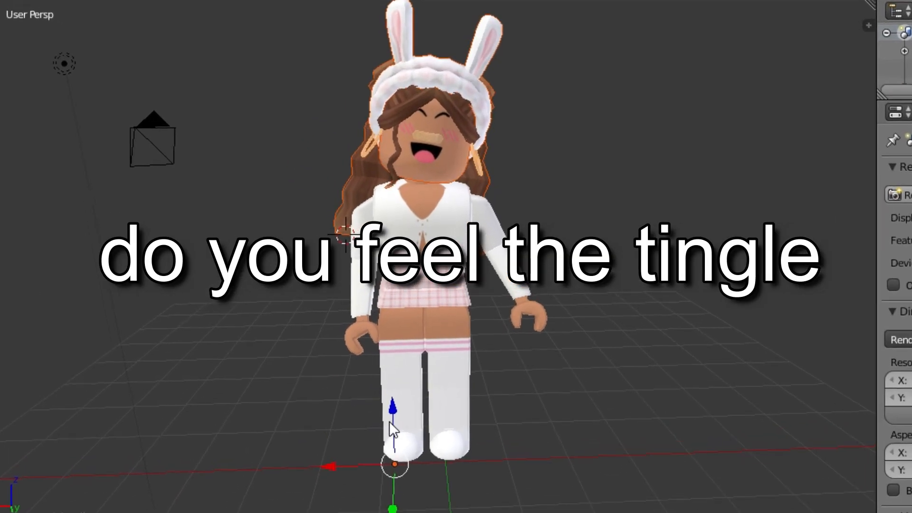
drag(356, 461, 355, 459)
drag(374, 397, 372, 397)
drag(402, 364, 406, 358)
Step: Select the forearm and hand of the arm that is angled away from the body
key(shift+f)
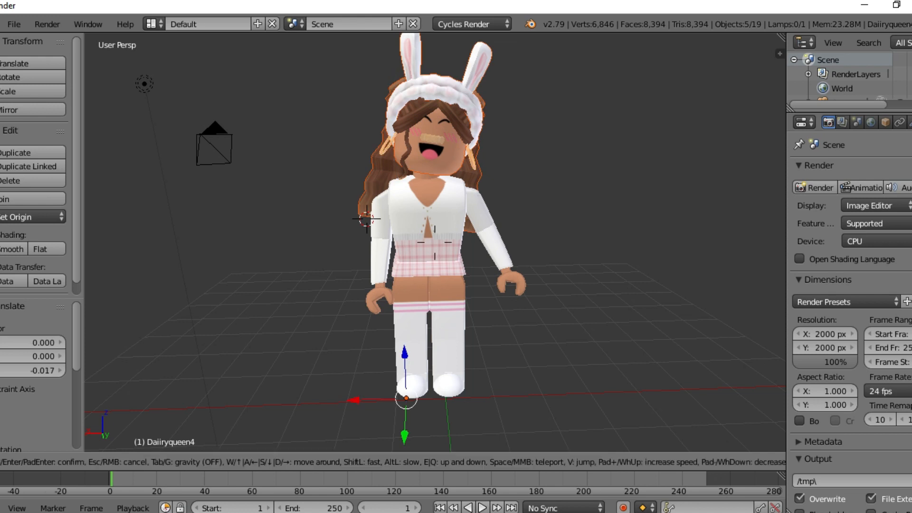
key(w)
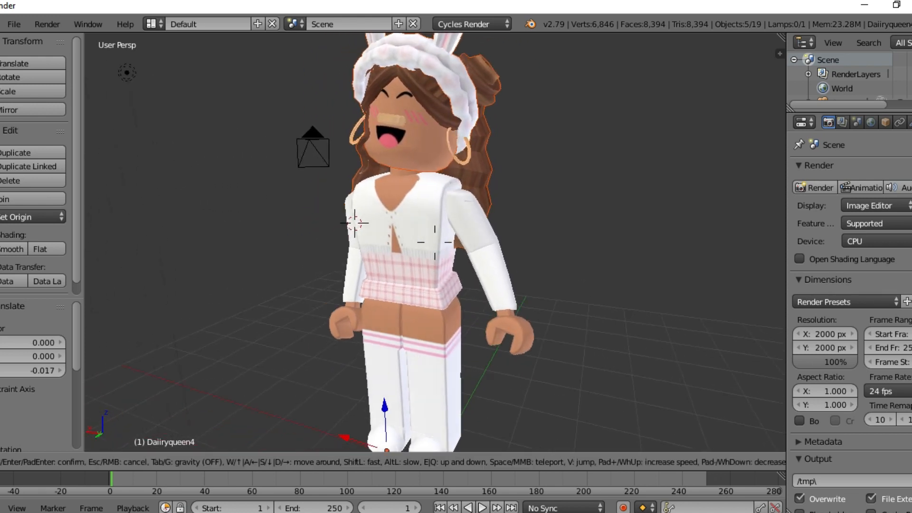
key(d)
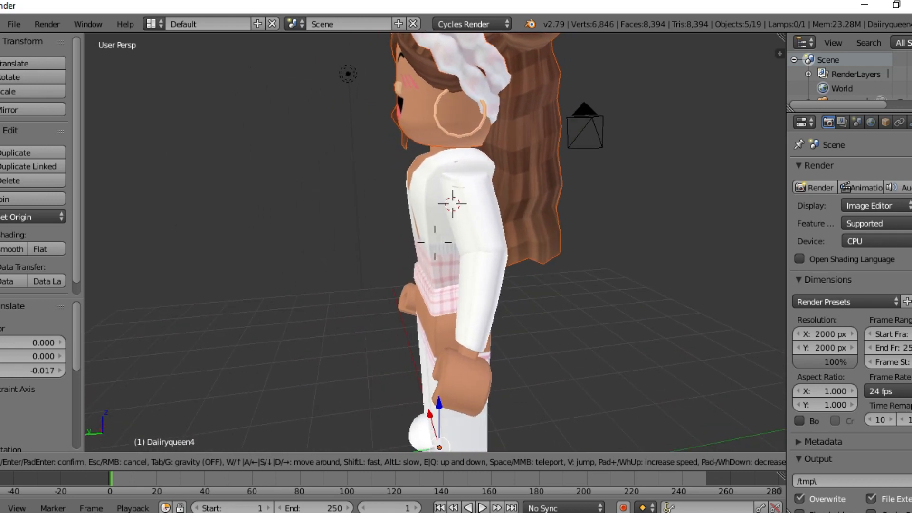
key(a)
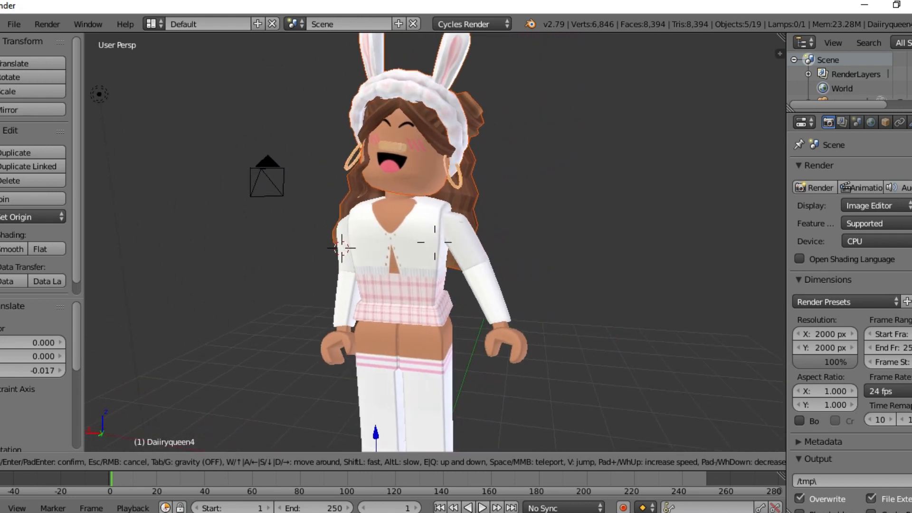
key(d)
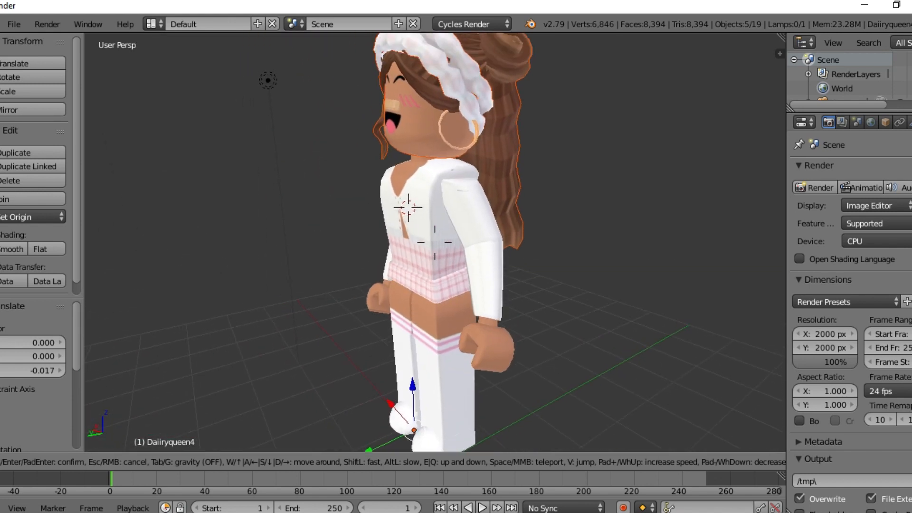
key(s)
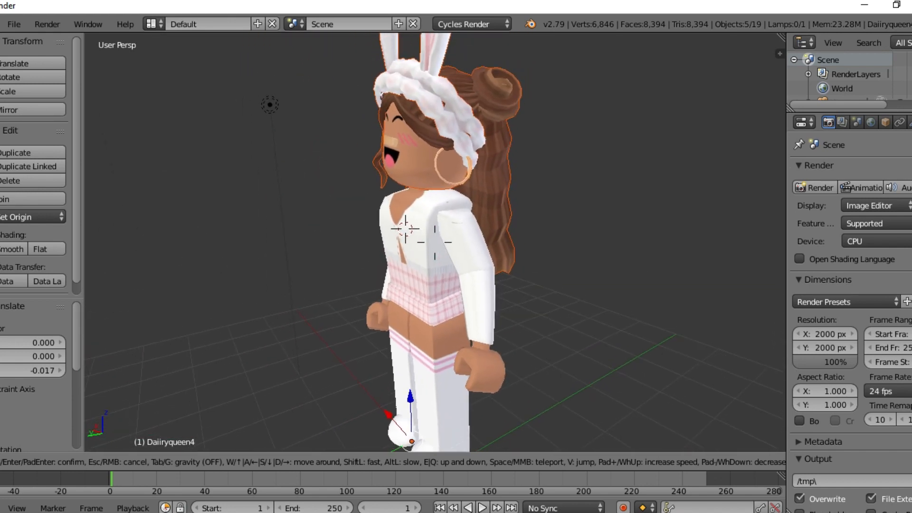
click(435, 242)
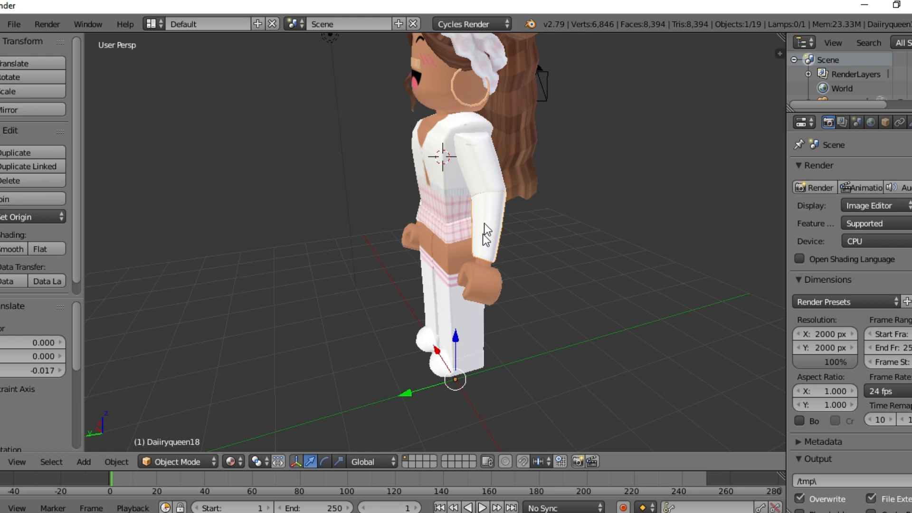
shift+right_click(484, 284)
Step: Rotate the selected forearm and hand about 150° around global X so that the hand points upward
key(shift+f)
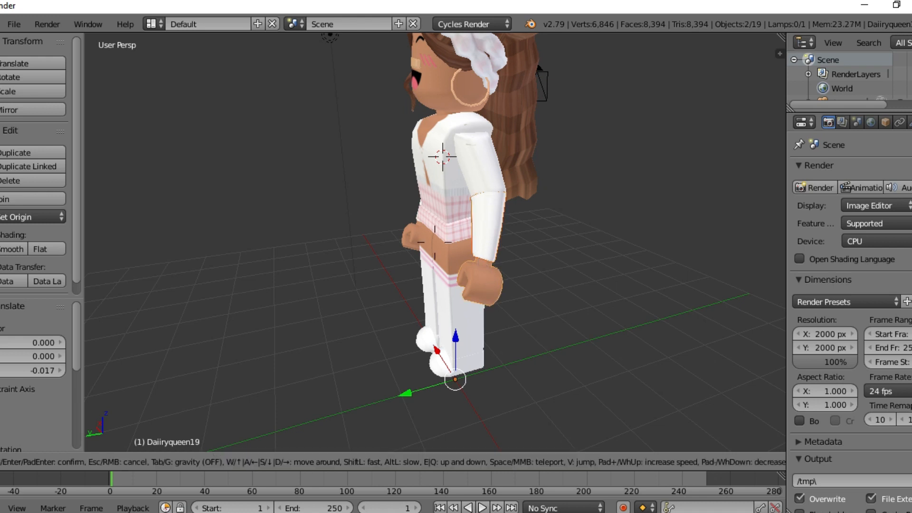
key(w)
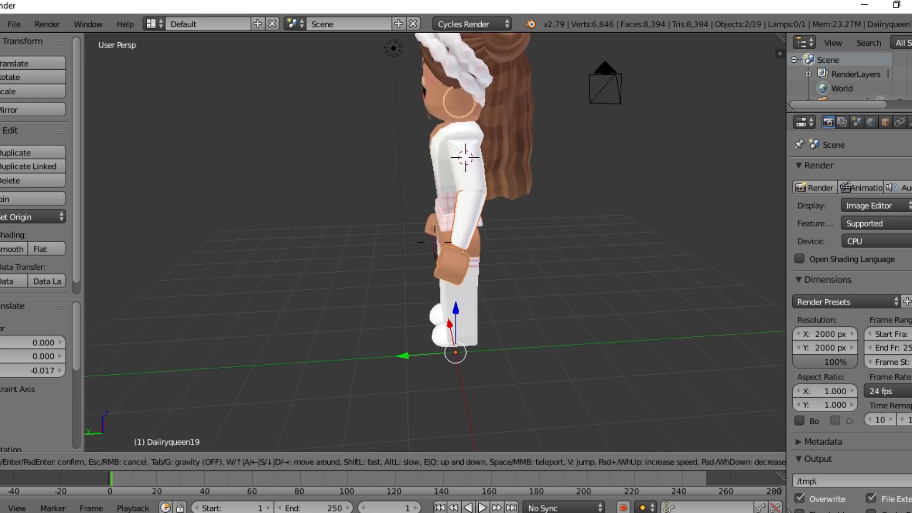
key(s)
key(d)
click(434, 243)
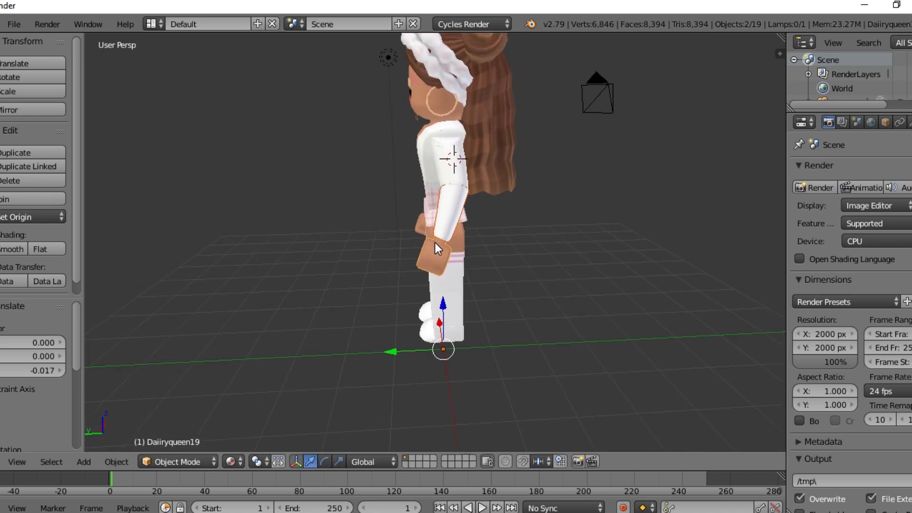
key(g)
key(x)
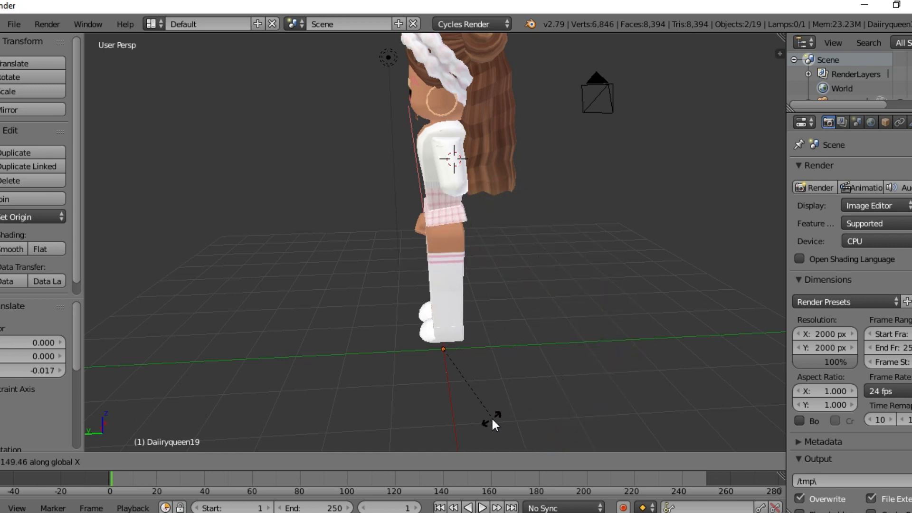
right_click(486, 395)
Step: Raise the rotated forearm and hand 6.597 along global Z to about elbow height
key(shift+f)
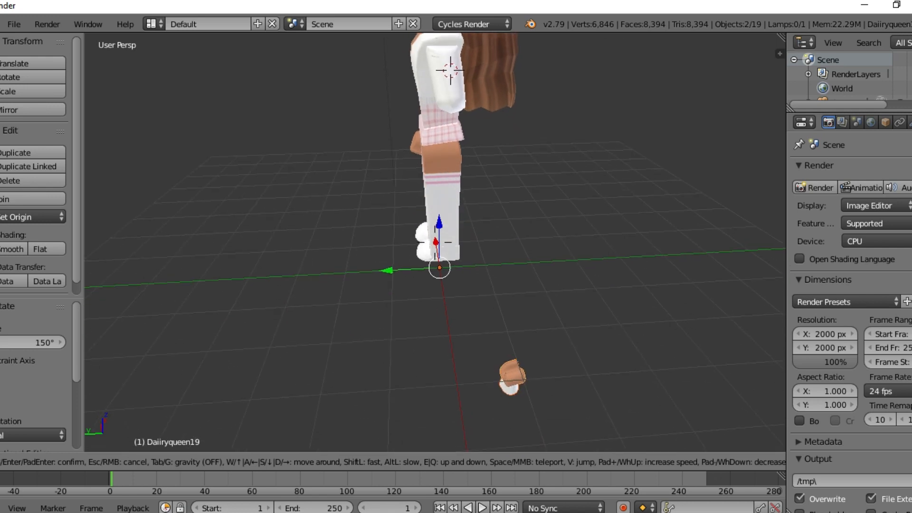
click(437, 247)
key(g)
key(z)
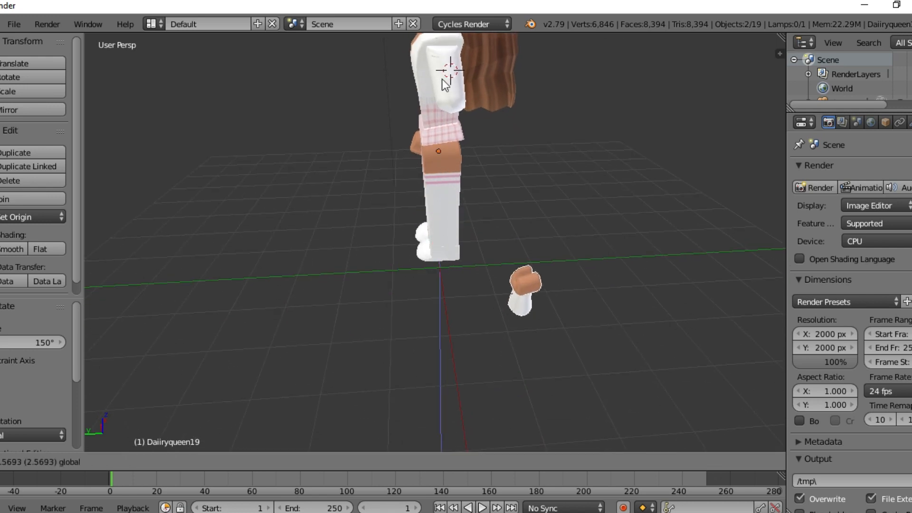
click(441, 218)
Step: Undo the last free move of the forearm and hand
key(shift+f)
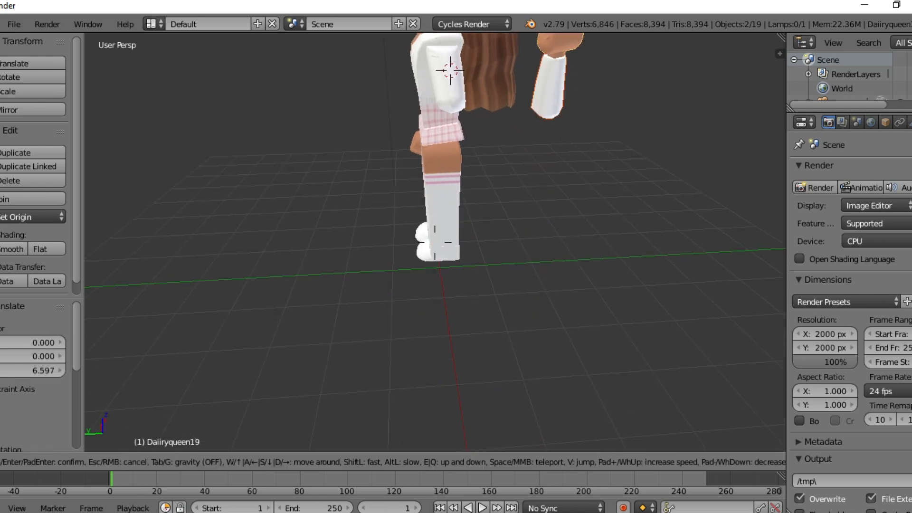
drag(440, 89, 439, 99)
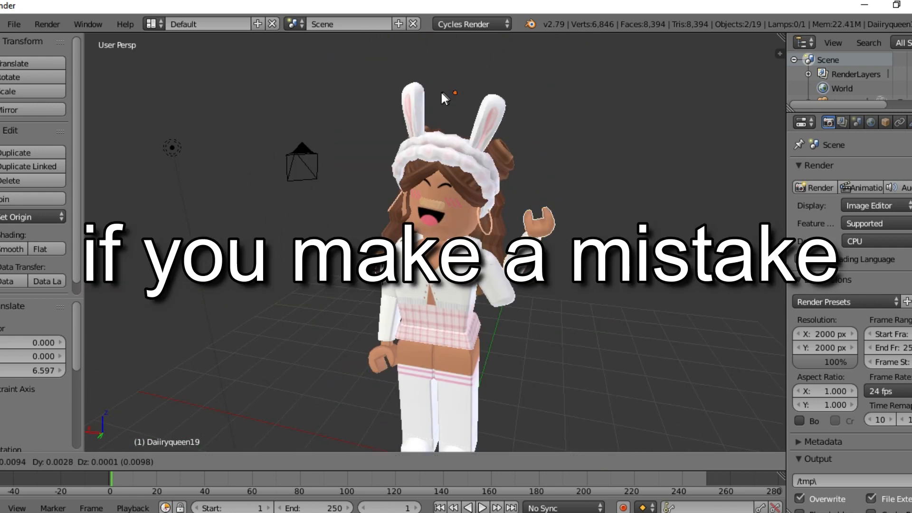
key(shift+f)
key(d)
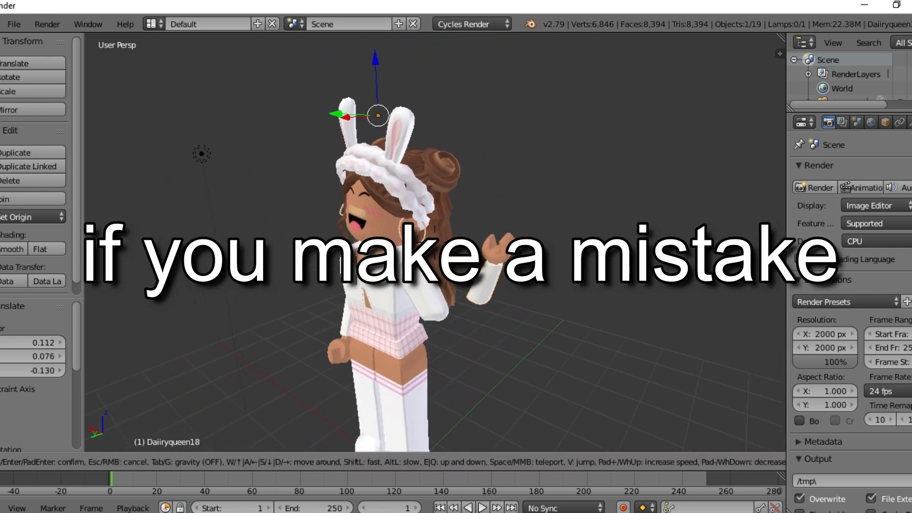
key(Return)
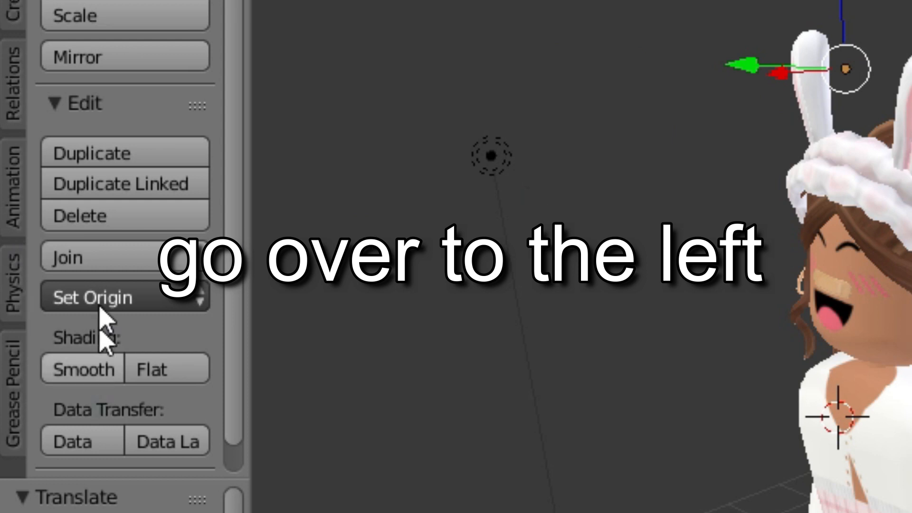
scroll(97, 315, down, 2)
scroll(86, 430, down, 5)
click(89, 317)
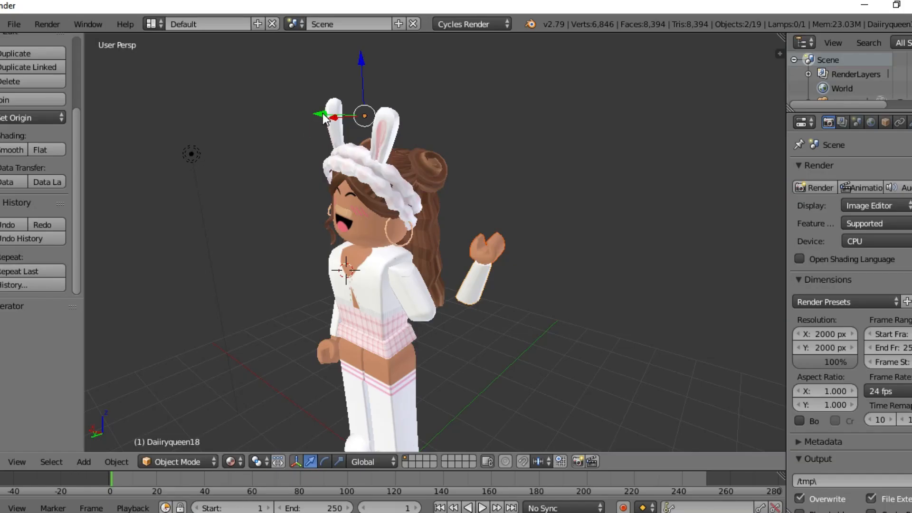
Step: Move the forearm and hand 1.883 along global Y and rotate them around global Y so the hand leans toward the face
drag(323, 115, 196, 173)
key(shift+f)
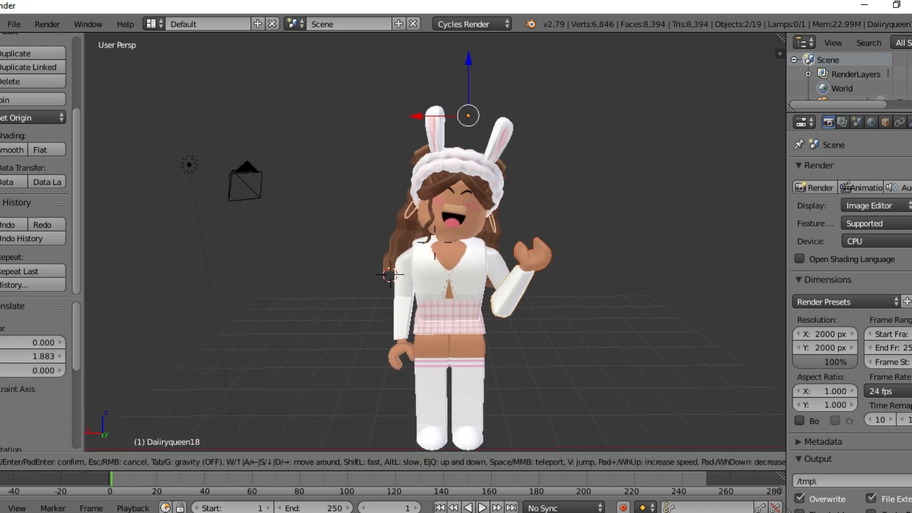
key(w)
key(d)
key(s)
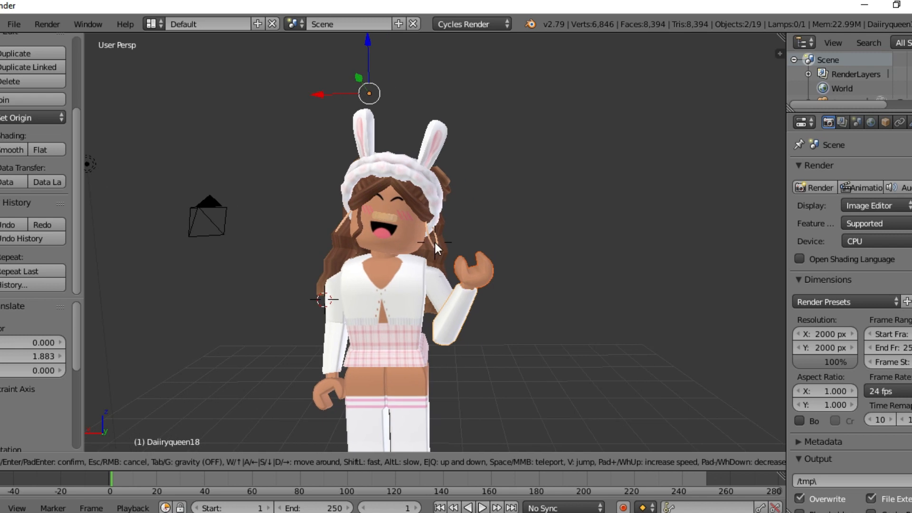
click(434, 242)
key(g)
key(y)
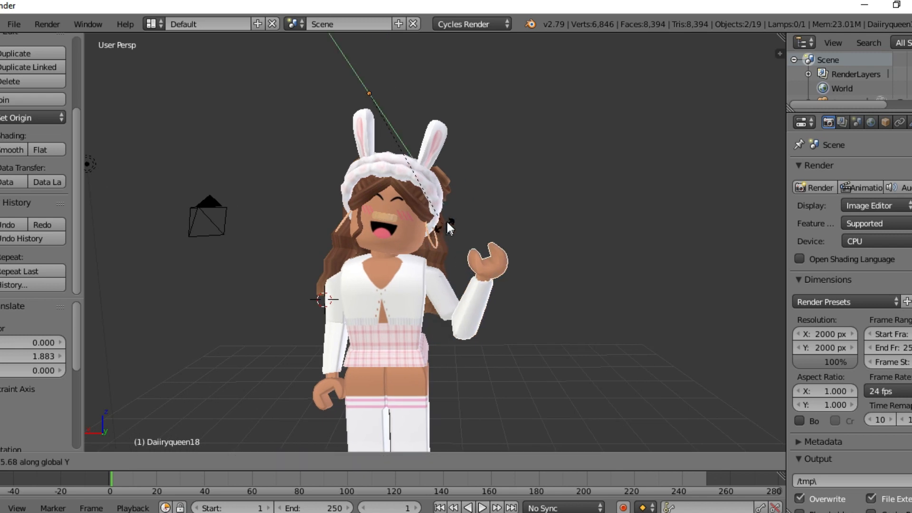
click(511, 123)
Step: Move the forearm and hand down along global Z and 2.163 along X to rejoin the elbow beside the face
drag(369, 55, 350, 200)
drag(317, 241, 139, 267)
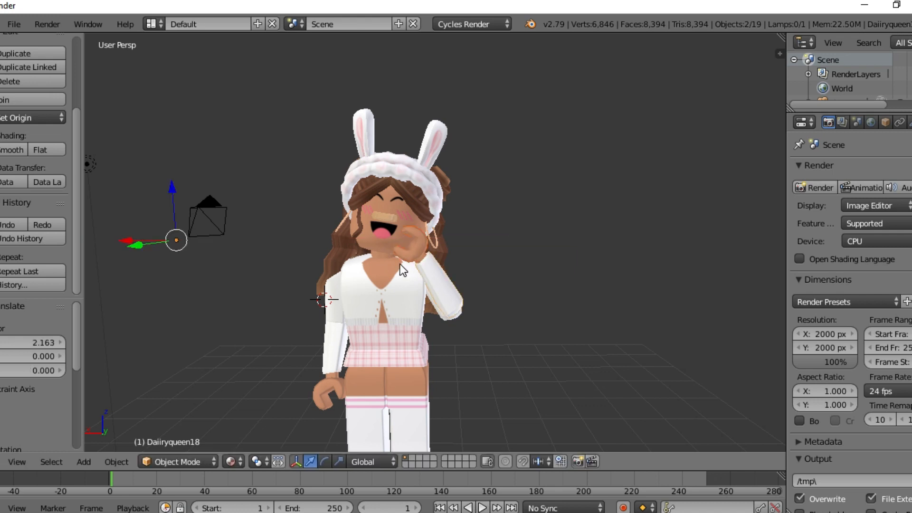
Step: Fine-tune the forearm and hand by rotating them -4.22° and about another -0.36° around global Y
key(shift+f)
key(w)
key(s)
click(436, 243)
key(r)
key(y)
click(411, 271)
key(r)
key(y)
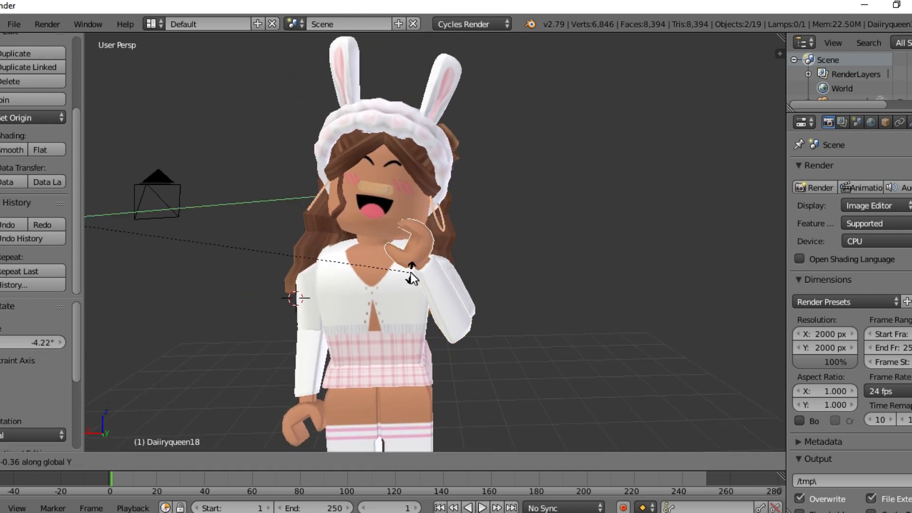
click(412, 277)
Step: Nudge the forearm and hand along global X and Z, and 0.053 along Y, to align them with the upper arm
scroll(412, 276, down, 2)
drag(162, 231, 167, 231)
drag(195, 183, 197, 165)
drag(170, 208, 168, 208)
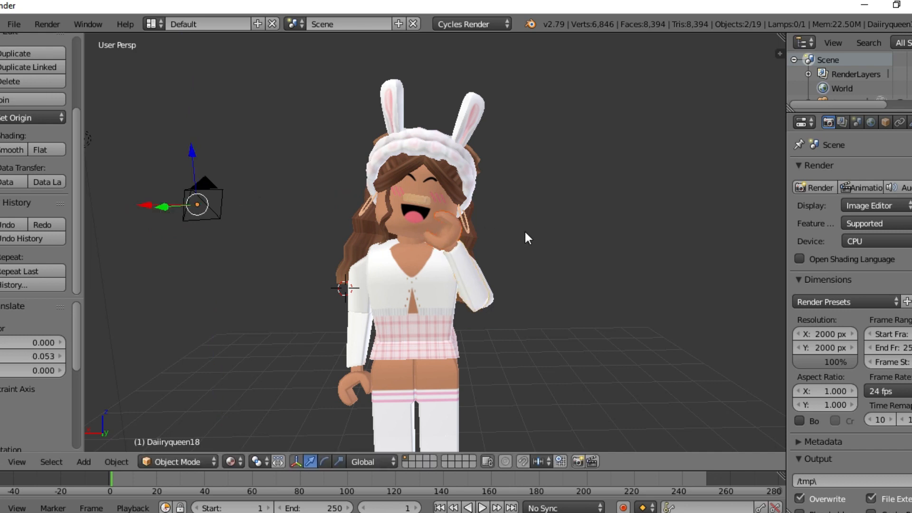
Step: Select the upper arm of the raised arm and rotate it about 41.7° around global X
key(shift+f)
key(w)
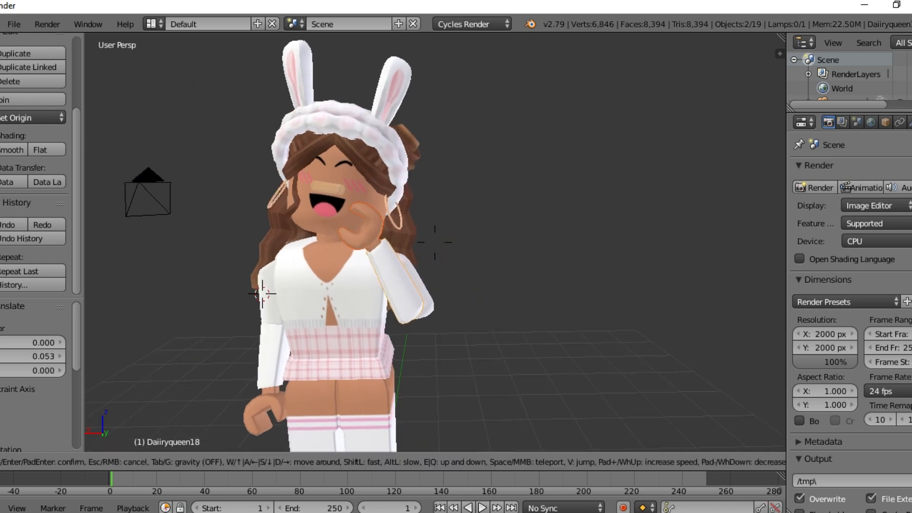
key(s)
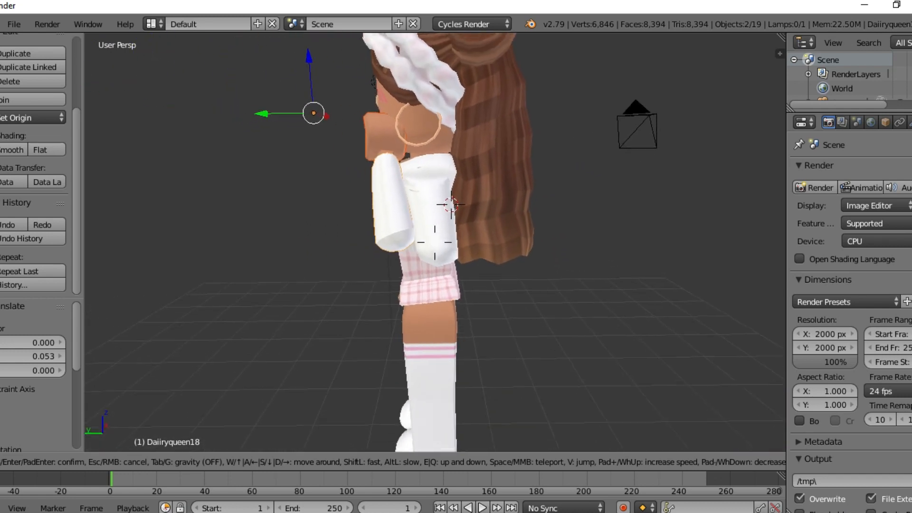
click(435, 243)
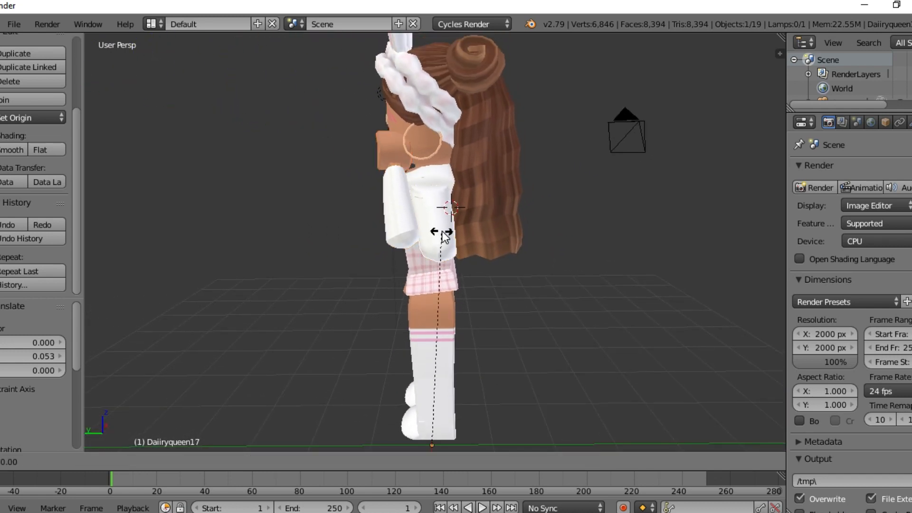
key(g)
key(r)
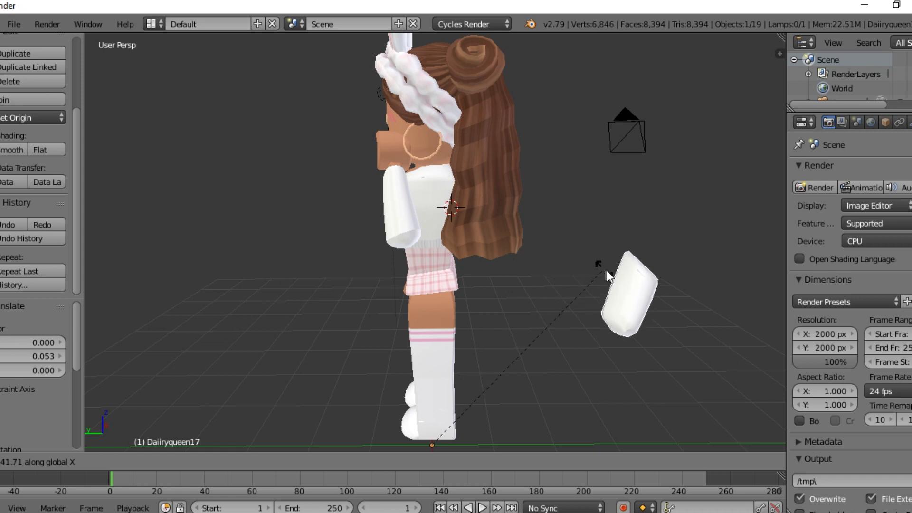
click(614, 281)
Step: Move the upper arm along global Z and Y between shoulder and elbow, finishing with -0.076 along Z
drag(431, 408, 415, 338)
drag(380, 380, 211, 365)
drag(257, 333, 252, 343)
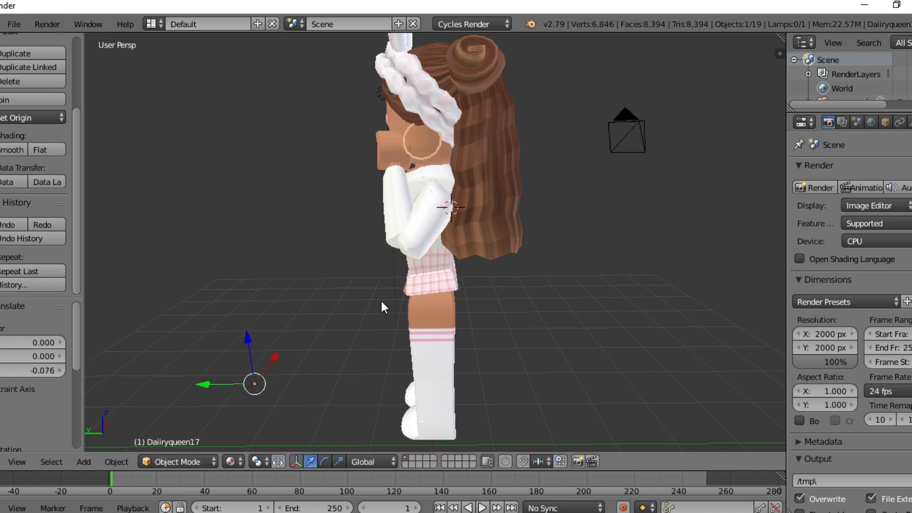
Step: Rotate the upper arm about -32.7° around global Z
key(shift+f)
key(a)
key(s)
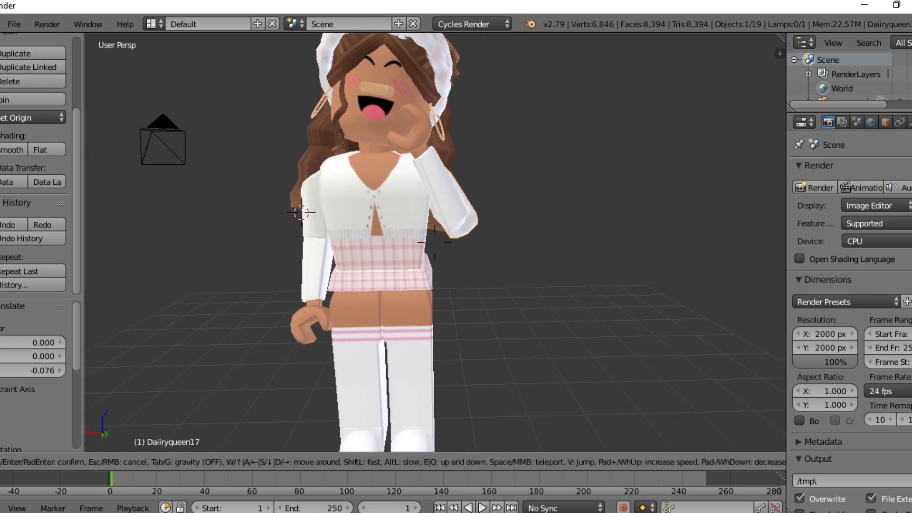
key(w)
click(435, 242)
key(r)
key(z)
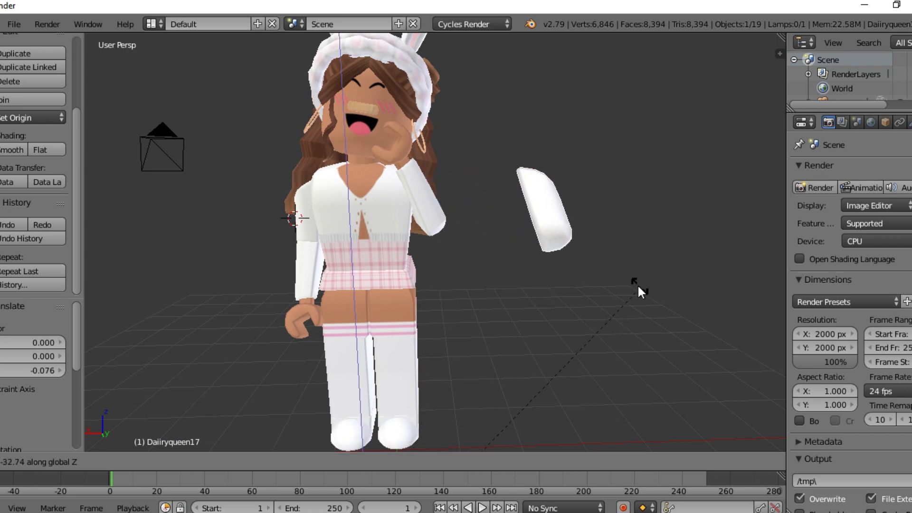
click(651, 284)
Step: Move the raised arm's upper arm along global Y, including a -1.200 shift, and finish with -0.035 along global Z
key(shift+f)
key(s)
click(435, 242)
drag(341, 386, 218, 383)
drag(269, 430, 250, 409)
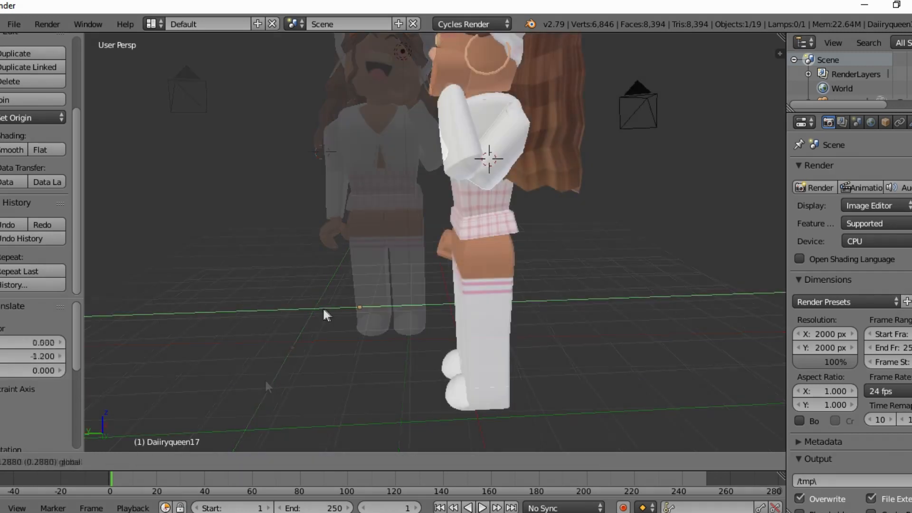
drag(264, 378, 326, 308)
drag(361, 272, 354, 255)
Step: Nudge the upper arm along global Y and Z to meet the shoulder and elbow, finishing with -0.073 along Z
key(shift+f)
click(435, 242)
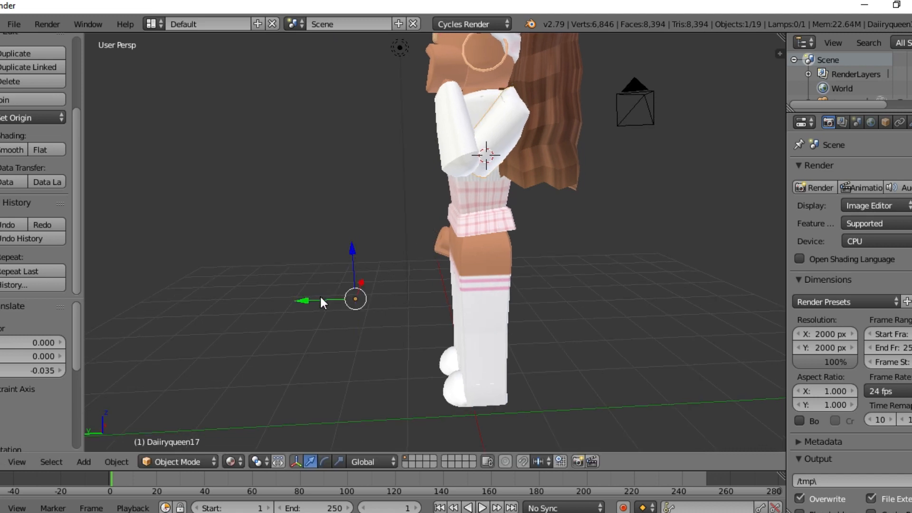
mouse_move(354, 294)
mouse_down()
mouse_move(326, 296)
mouse_move(348, 295)
mouse_up()
drag(348, 259, 352, 254)
key(shift+f)
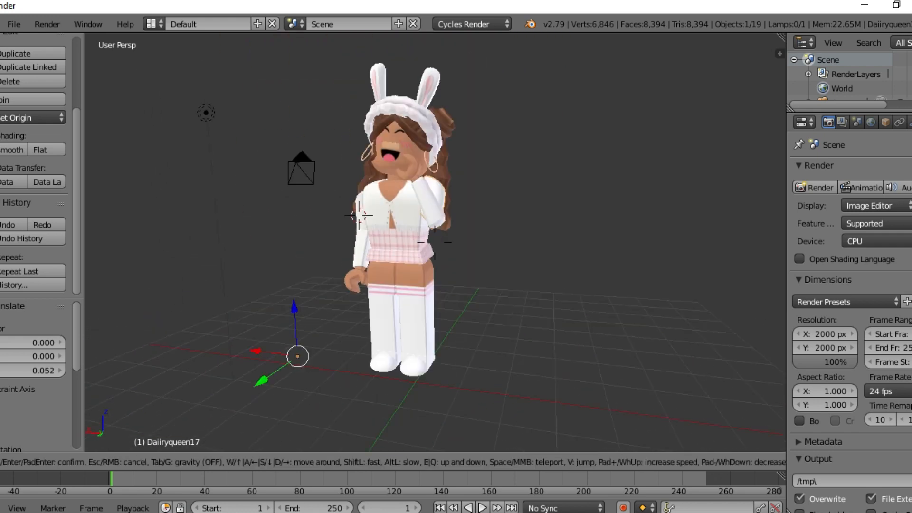
click(306, 367)
drag(340, 325, 346, 329)
Step: Preview the posed avatar from the front in Rendered viewport shading and return to Material shading
key(shift+f)
key(d)
key(w)
key(a)
key(s)
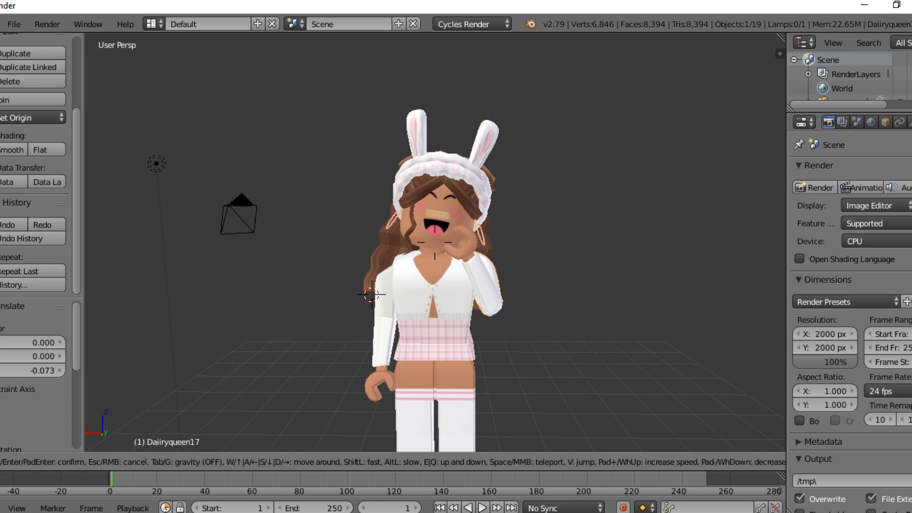
click(411, 269)
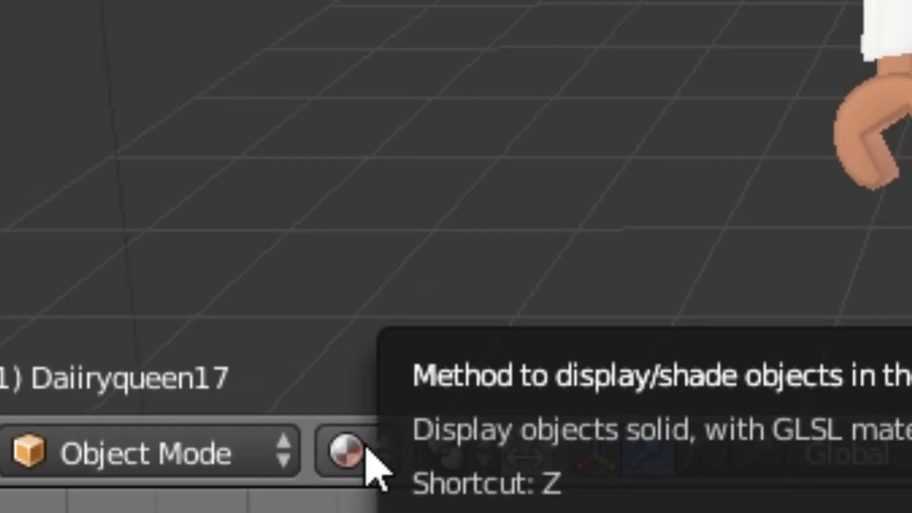
click(367, 451)
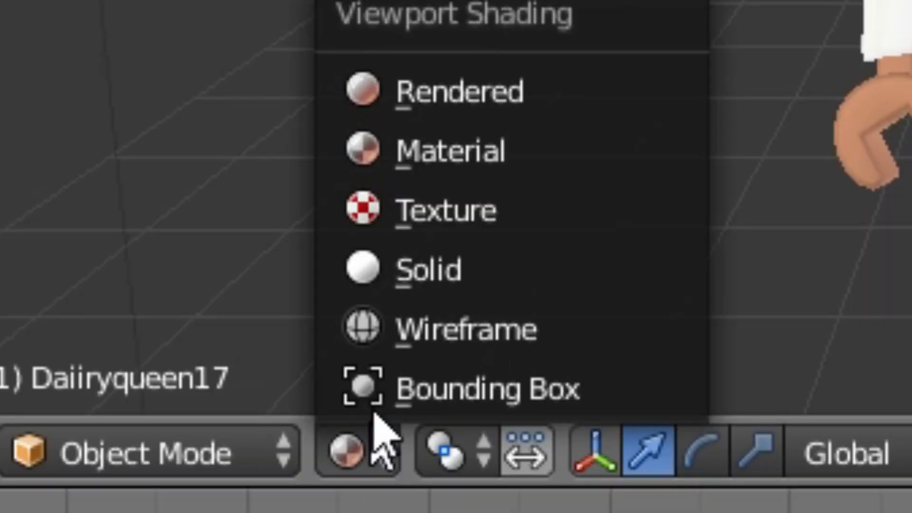
click(458, 98)
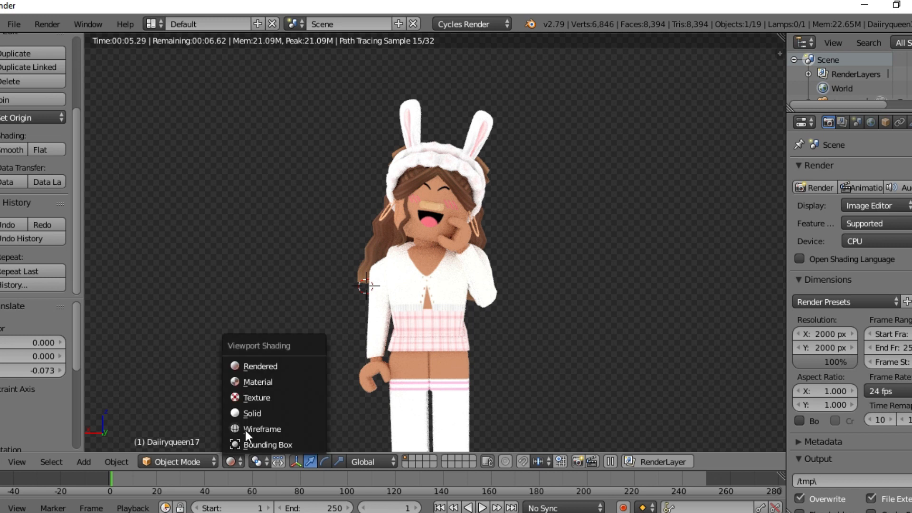
click(278, 380)
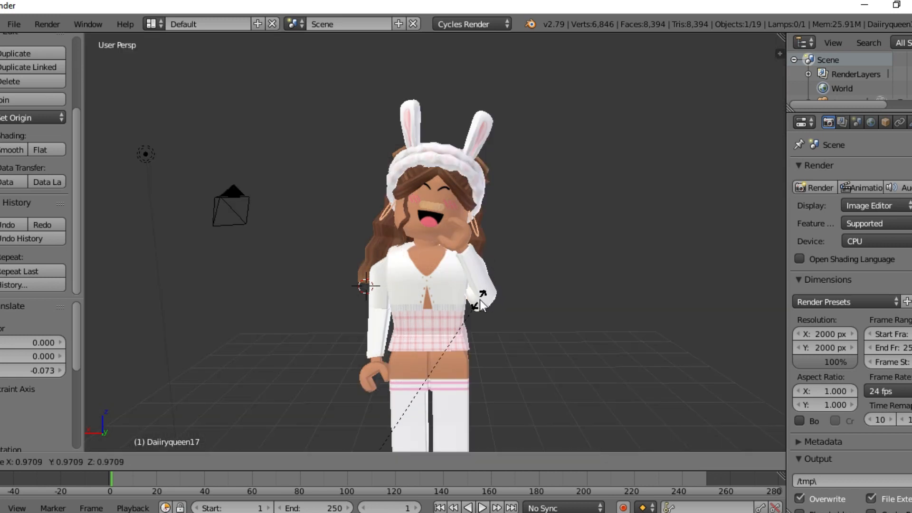
Step: Shift the upper arm 0.062 along global X and adjust it along Y and Z to fit the shoulder
key(shift+f)
key(w)
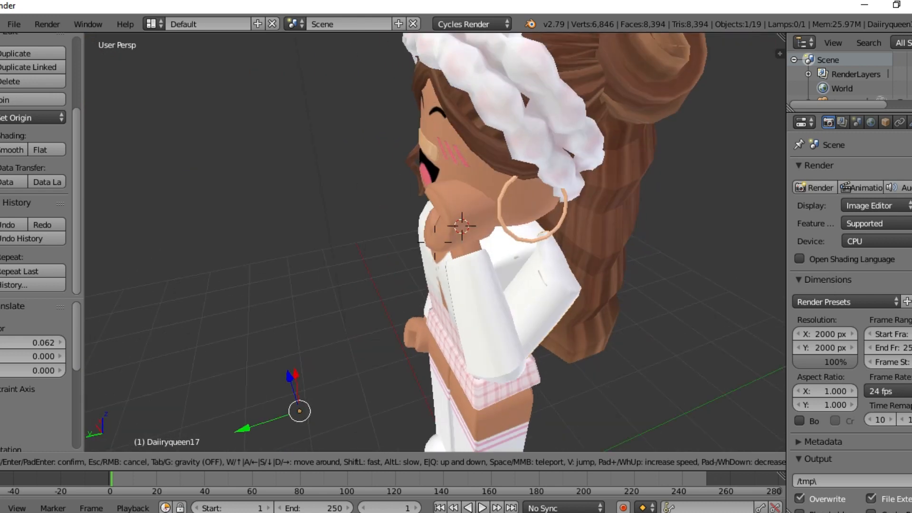
key(a)
key(s)
click(435, 243)
drag(221, 365, 215, 364)
drag(247, 325, 229, 309)
Step: Fine-tune the upper arm along global X, Y and Z, finishing with 0.030 along Z
key(shift+f)
key(d)
click(435, 242)
key(g)
key(x)
click(472, 252)
drag(279, 266, 276, 246)
drag(232, 287, 237, 286)
drag(287, 251, 287, 248)
click(287, 254)
Step: Check the adjusted arm from the front in Rendered viewport shading and switch back to Material shading
key(shift+f)
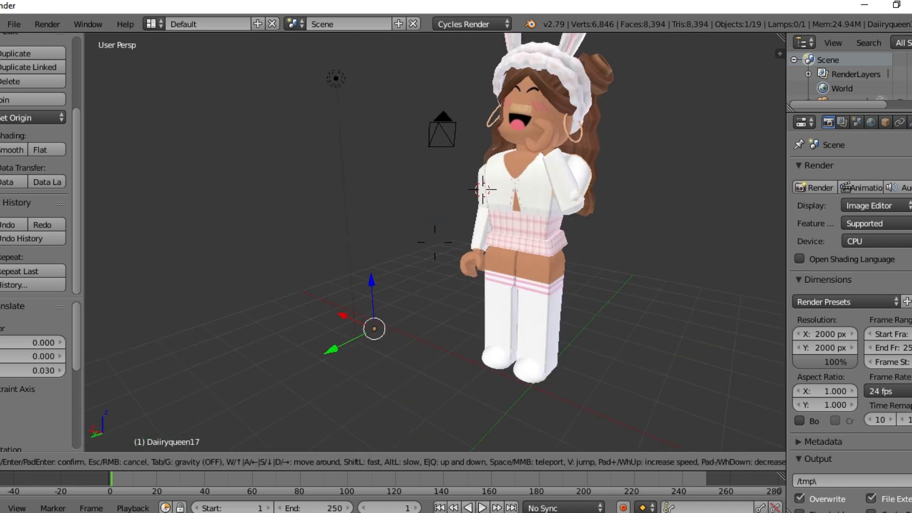
key(w)
key(s)
click(435, 242)
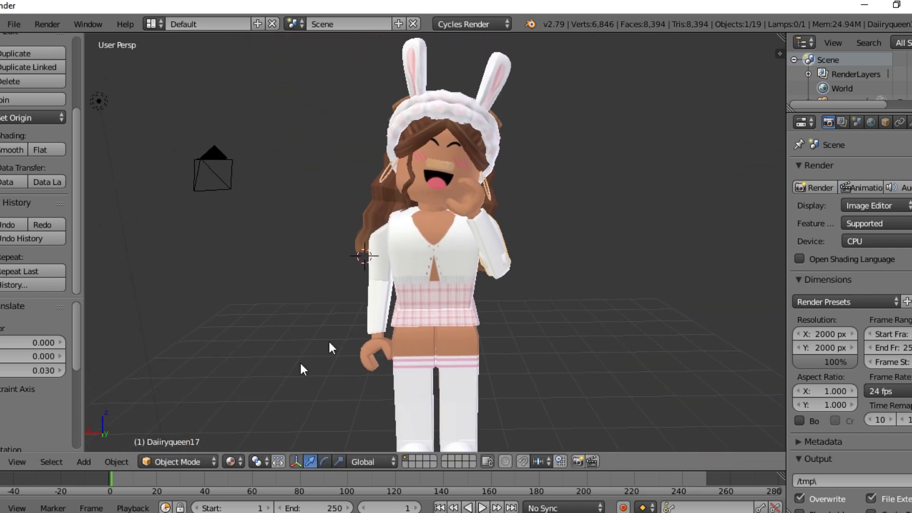
click(233, 462)
click(261, 365)
click(234, 462)
click(259, 382)
Step: Examine the raised arm's joints at the shoulder and elbow from the side and the front
key(shift+f)
click(458, 235)
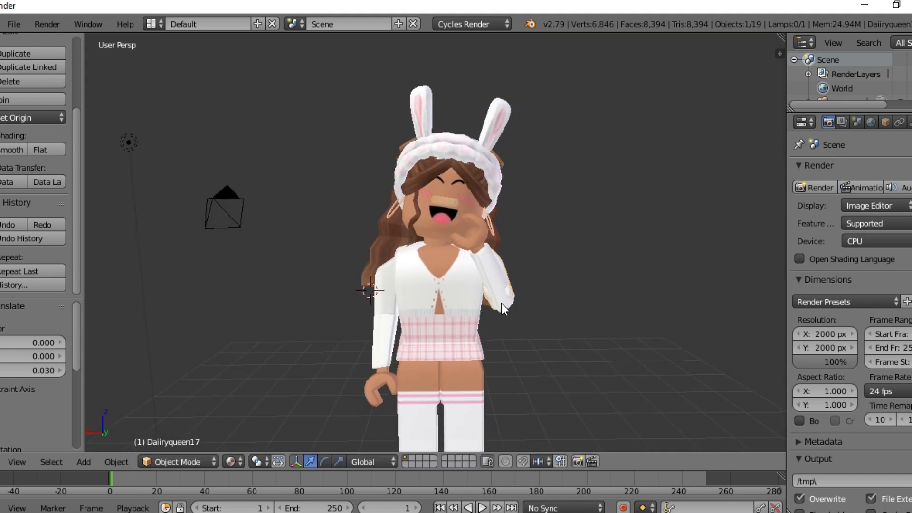
key(shift+f)
key(w)
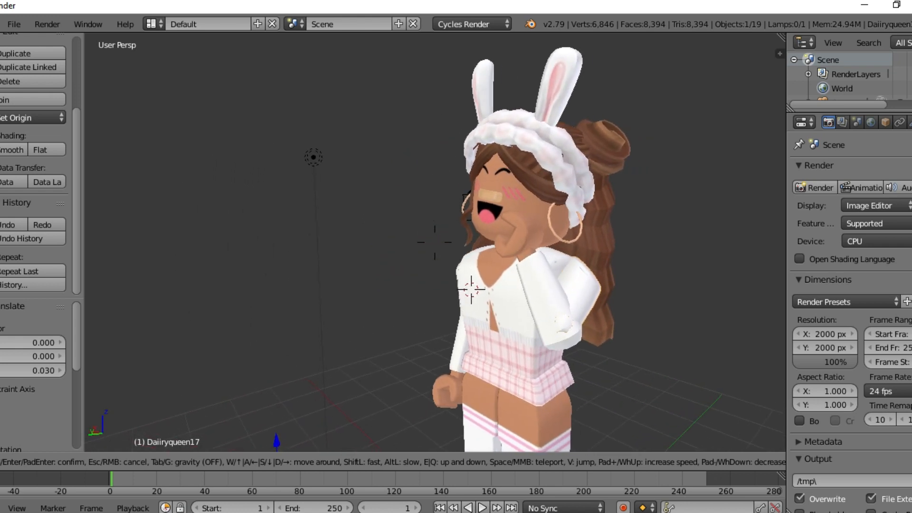
key(a)
key(s)
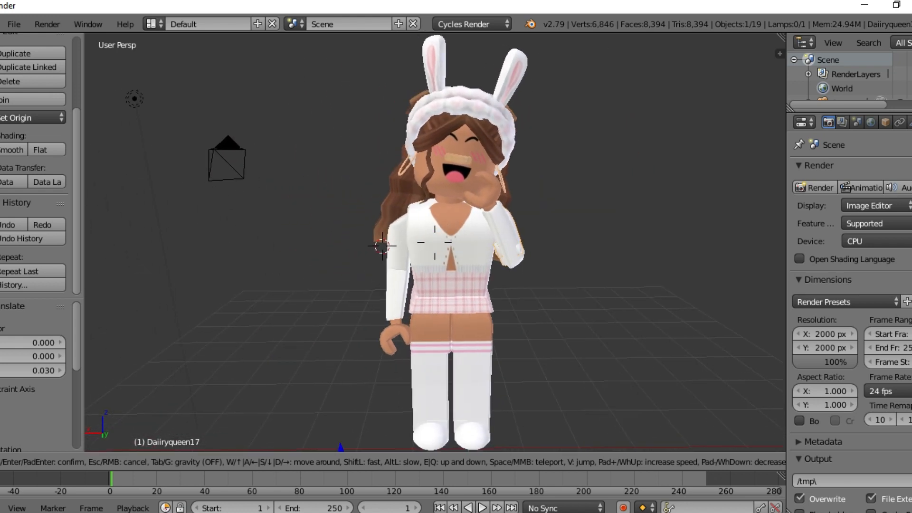
key(a)
key(e)
key(d)
key(a)
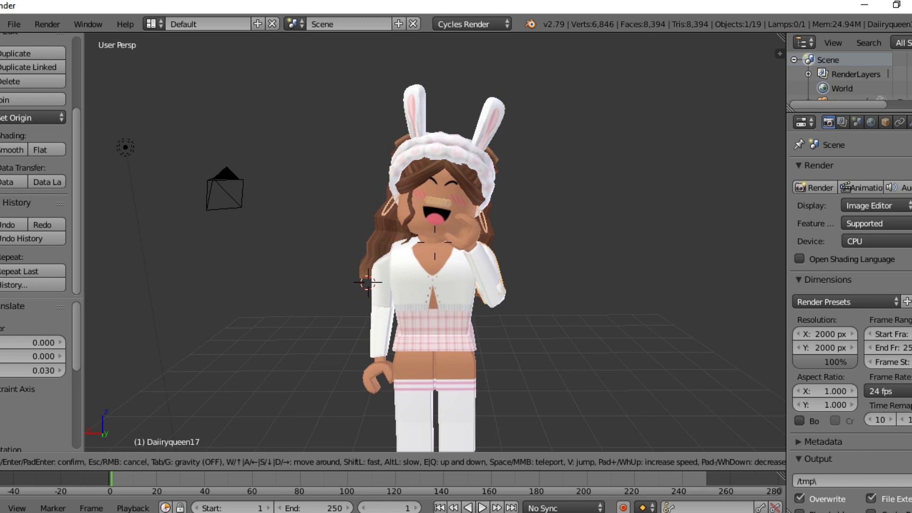
click(437, 247)
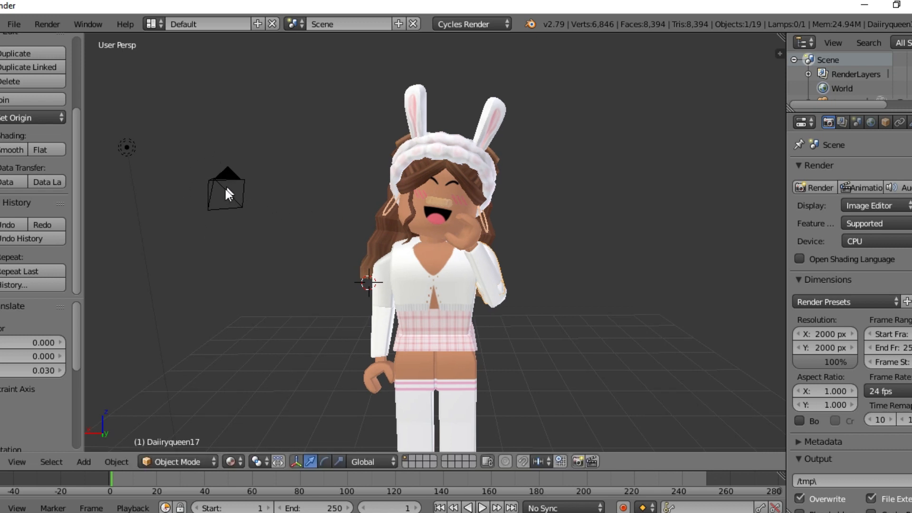
Step: Select the scene camera and look through it in Camera view
right_click(221, 187)
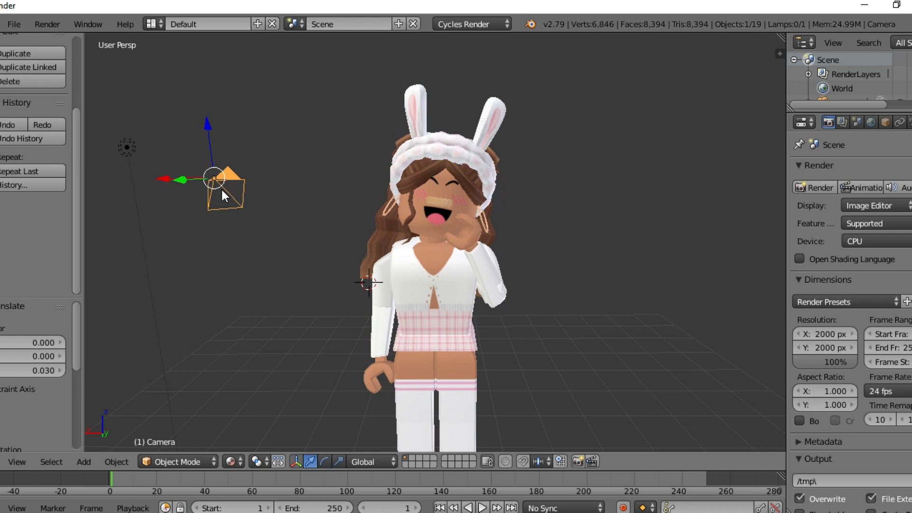
key(KP_0)
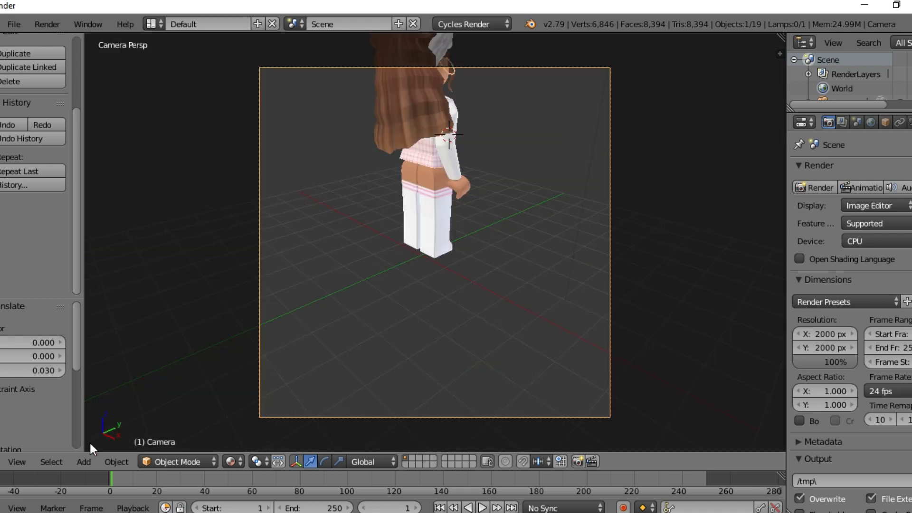
click(17, 462)
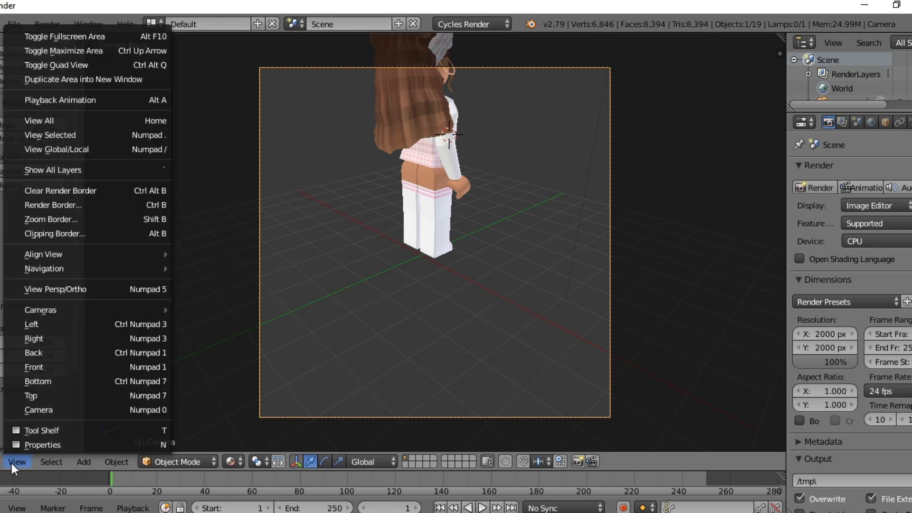
click(64, 410)
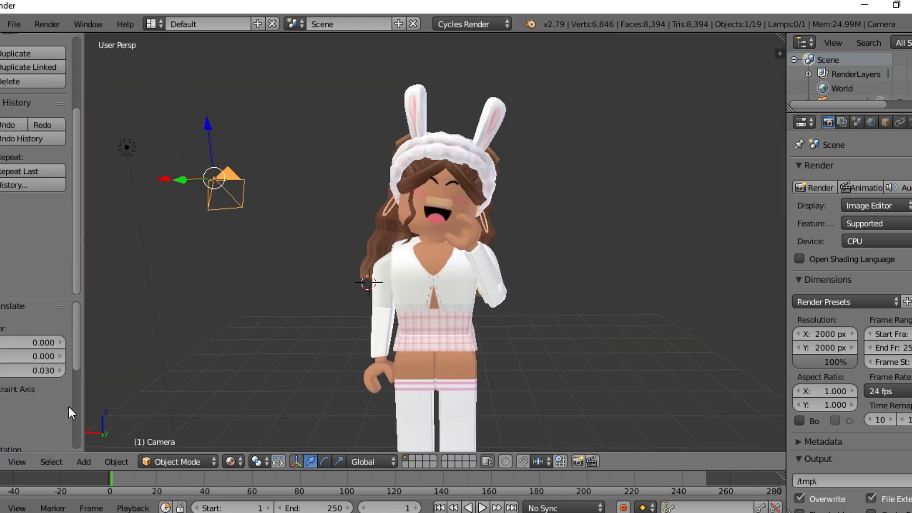
click(19, 463)
click(43, 409)
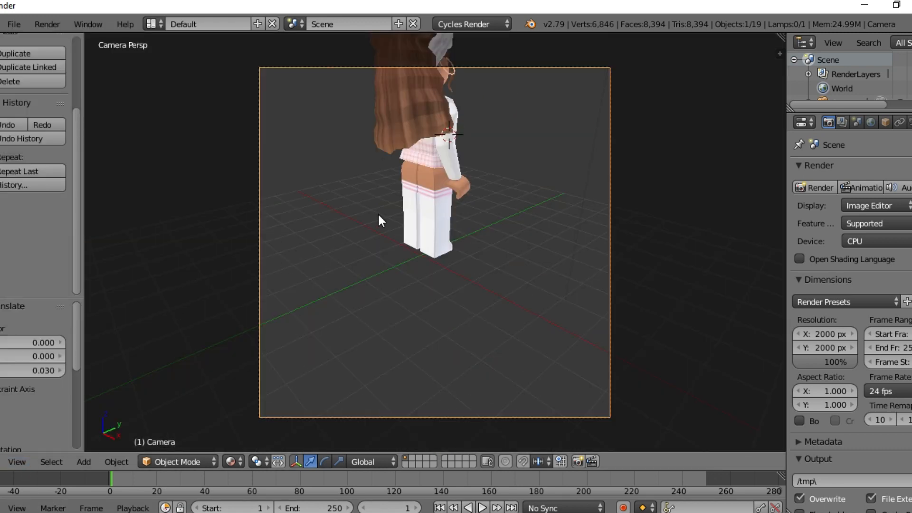
Step: Fly the camera around to the avatar's front and frame it from the bunny ears down to the upper thighs
key(shift+f)
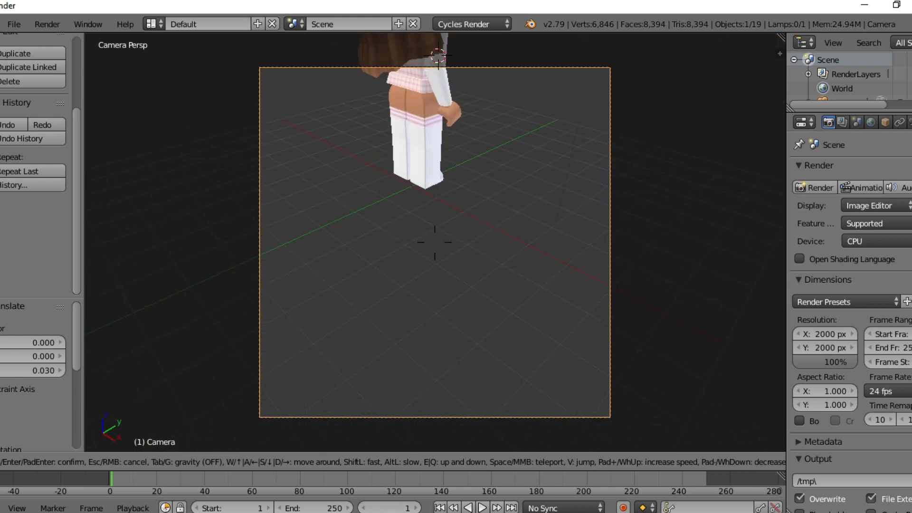
key(w)
key(d)
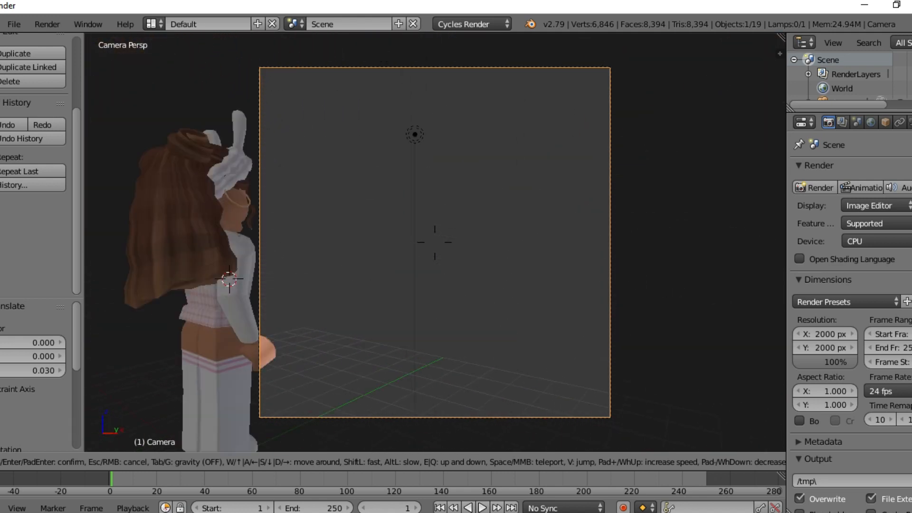
key(w)
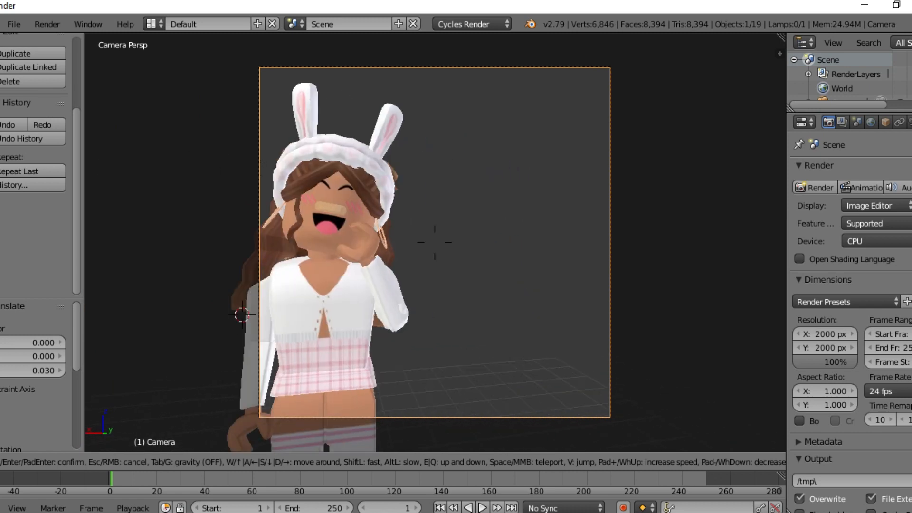
key(s)
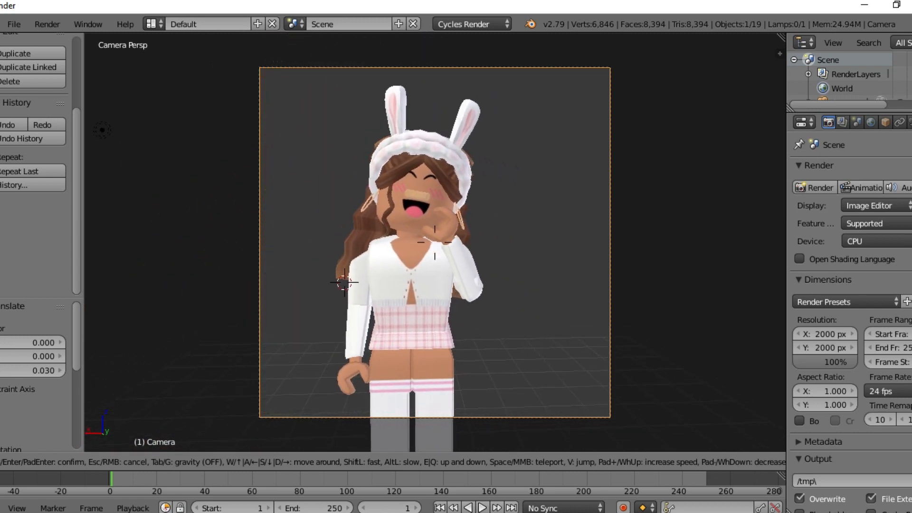
key(w)
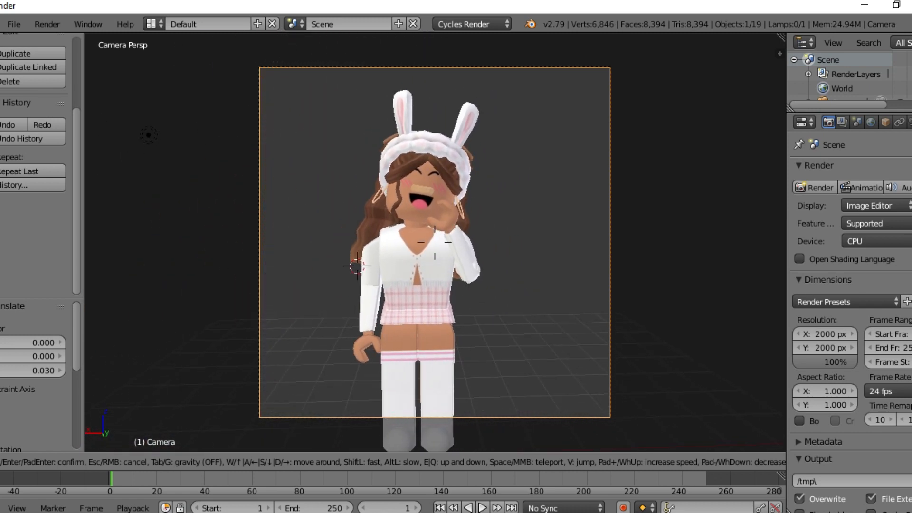
key(s)
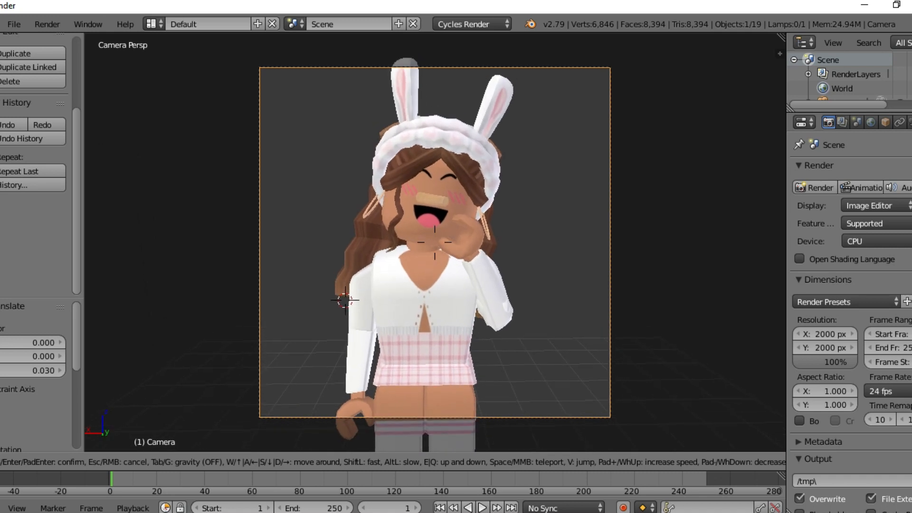
key(q)
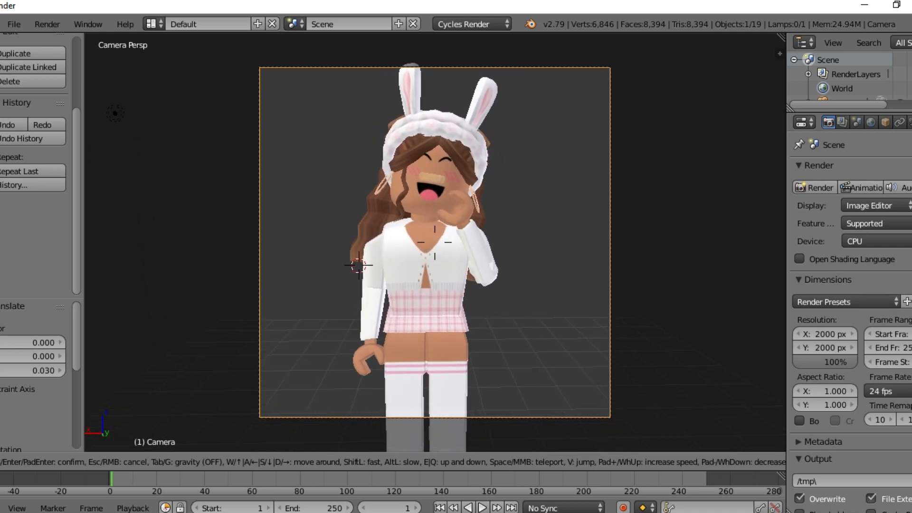
key(e)
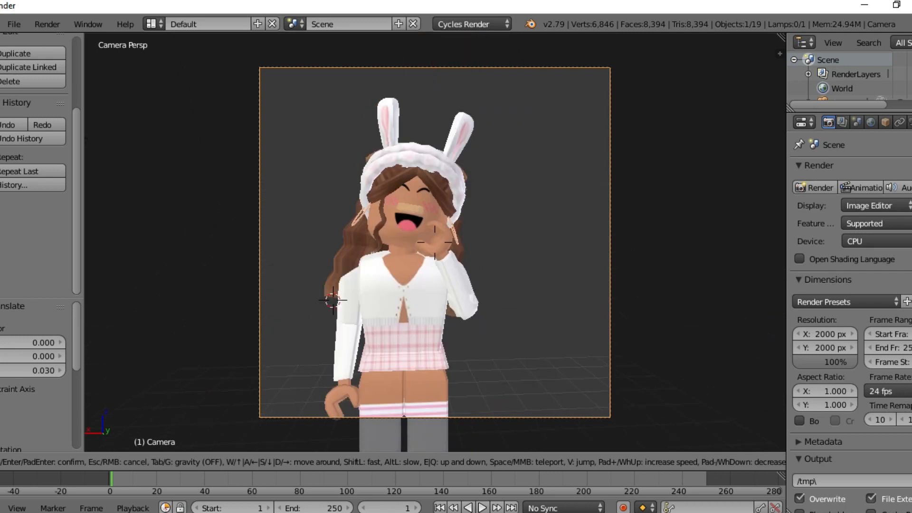
key(e)
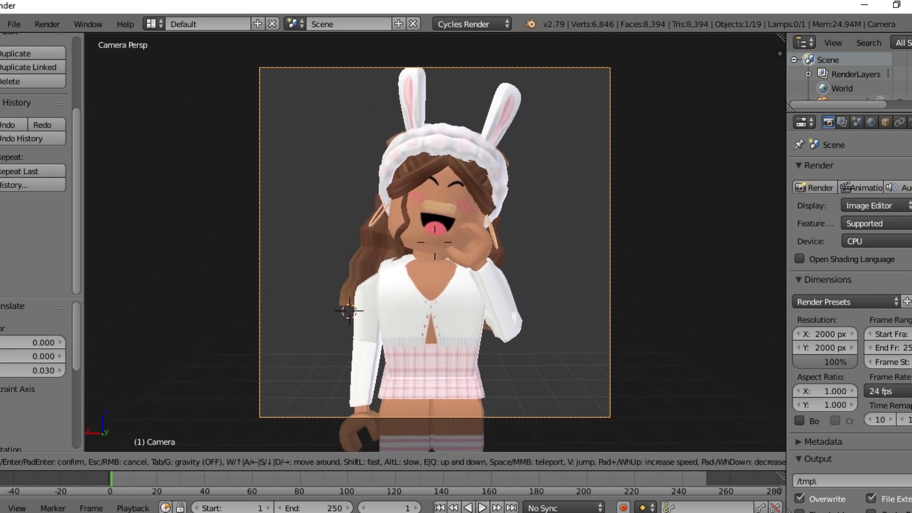
key(s)
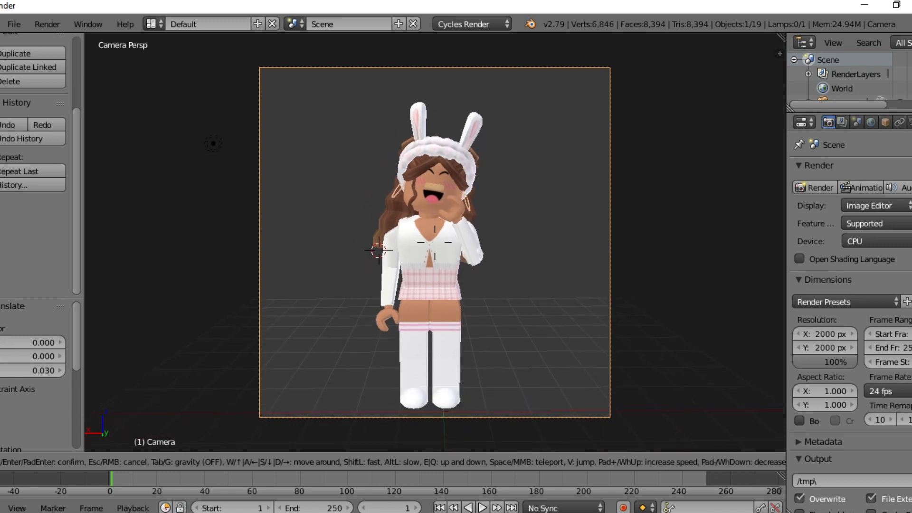
key(w)
key(q)
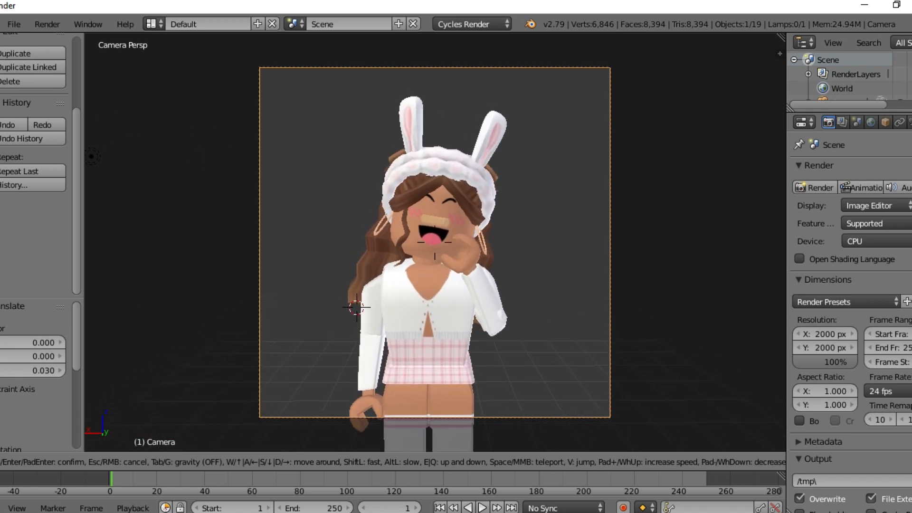
key(e)
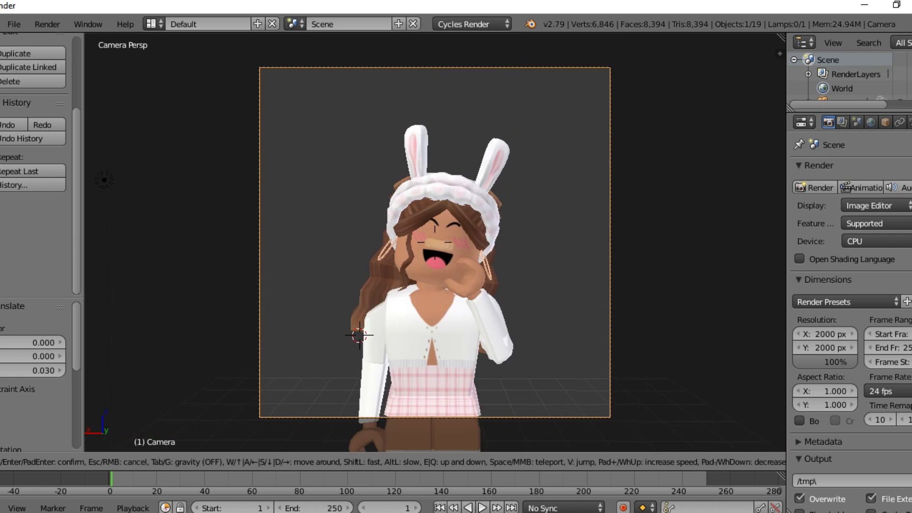
key(Return)
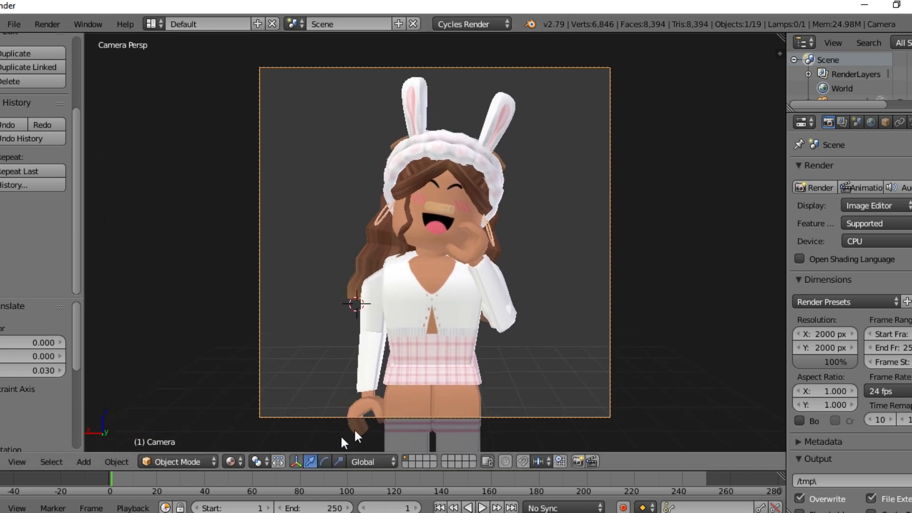
Step: Preview the camera framing of the avatar in Rendered viewport shading, and switch the viewport to Texture shading
click(234, 461)
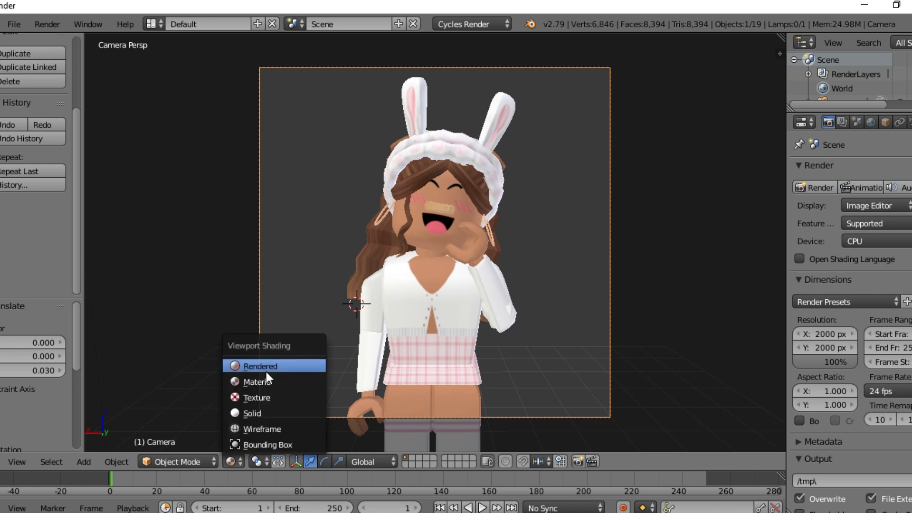
click(270, 366)
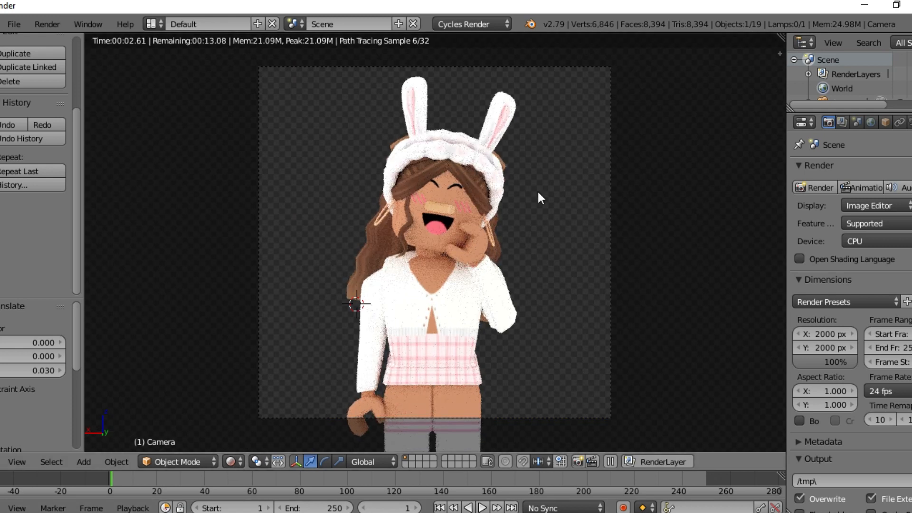
click(234, 460)
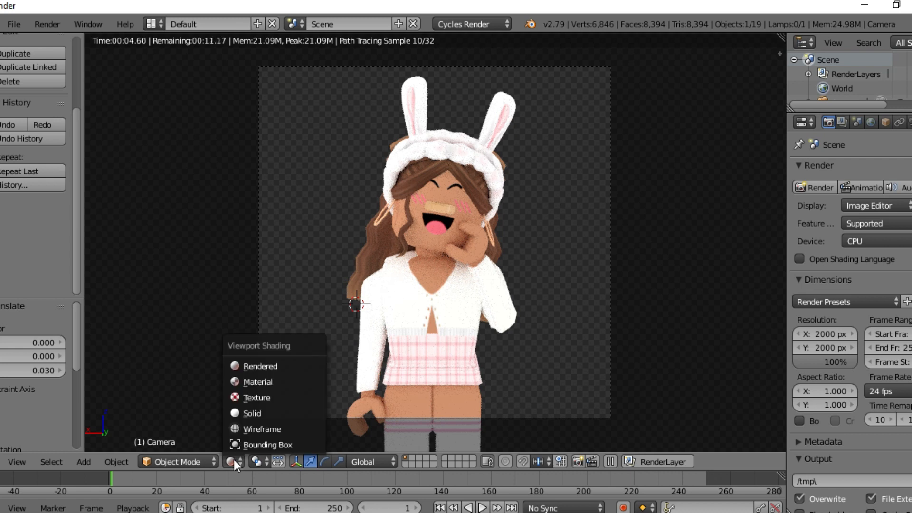
click(253, 397)
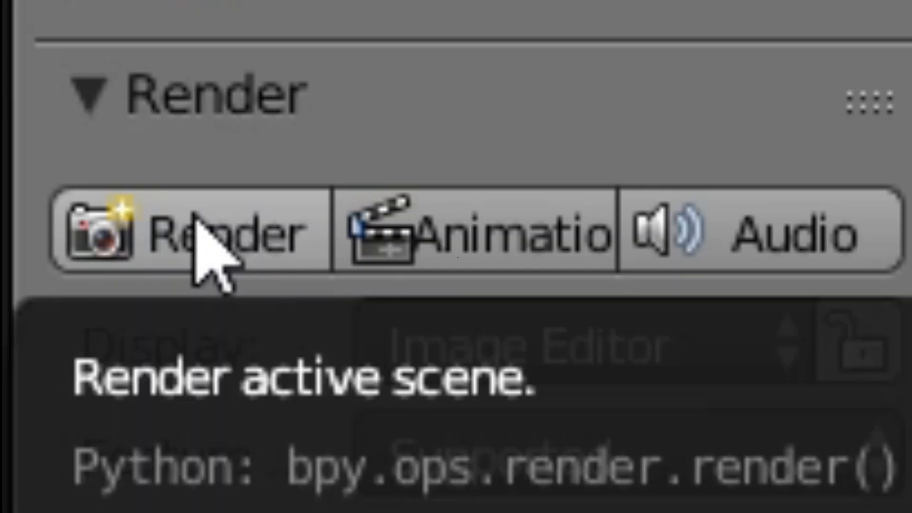
Step: Render the active scene and save the render result as an image in the chosen destination folder
click(196, 216)
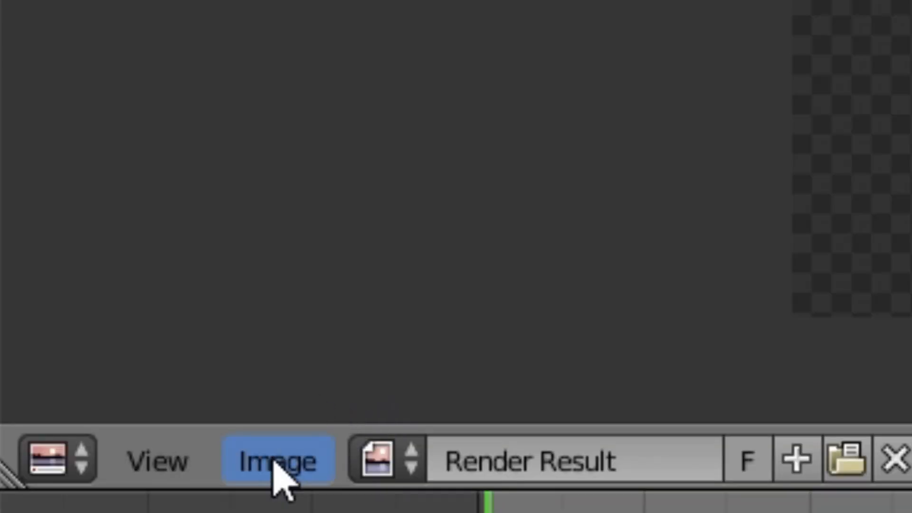
click(278, 461)
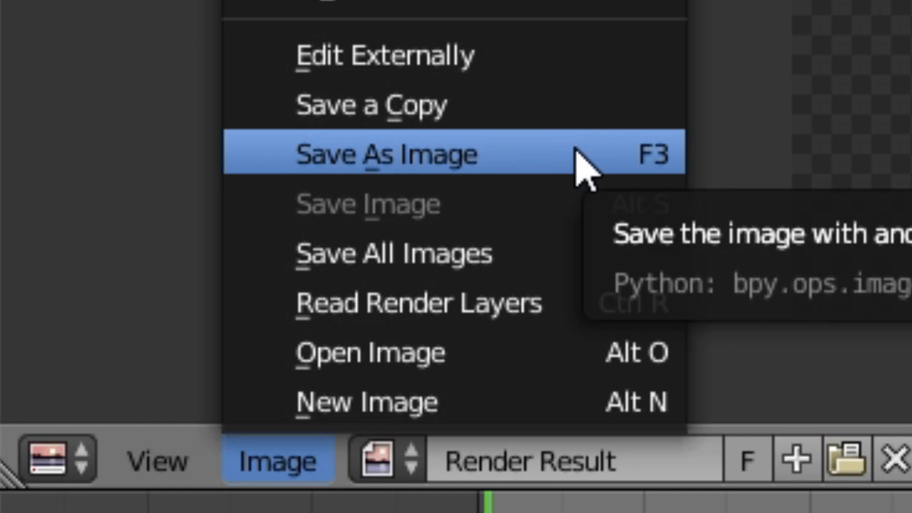
click(575, 151)
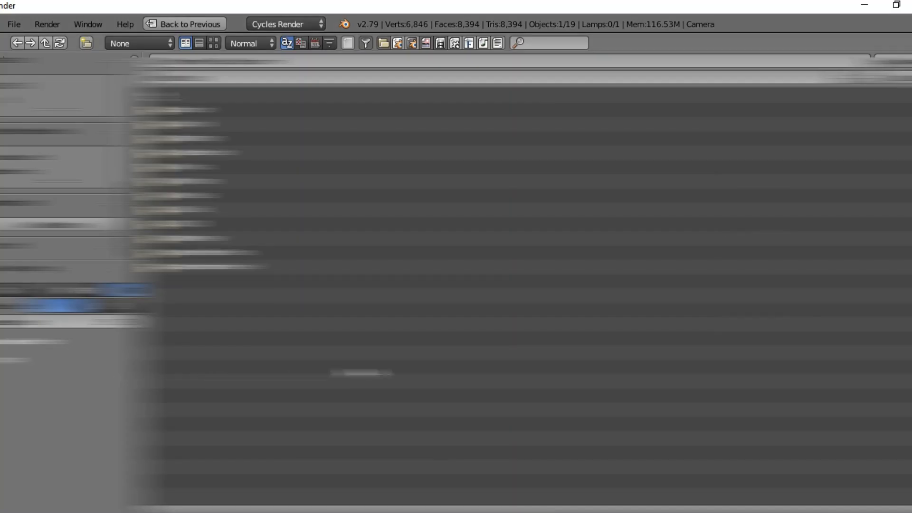
click(3, 175)
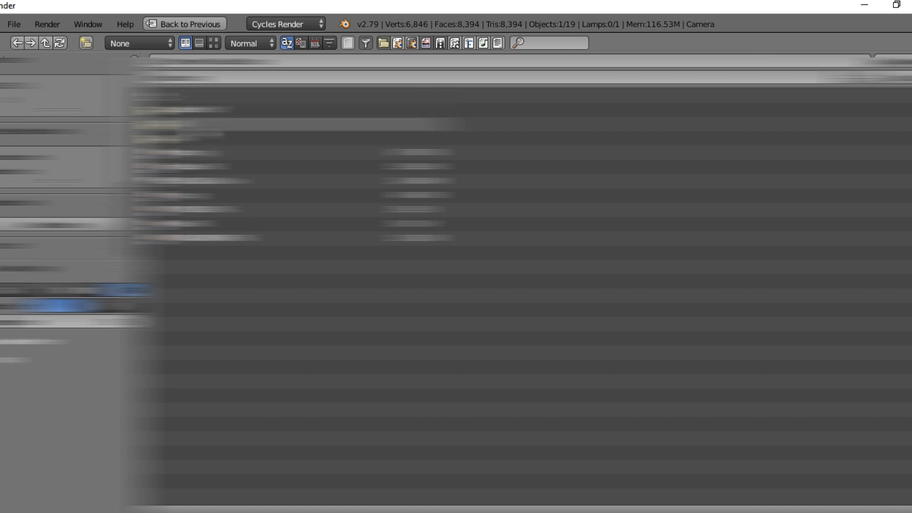
click(200, 128)
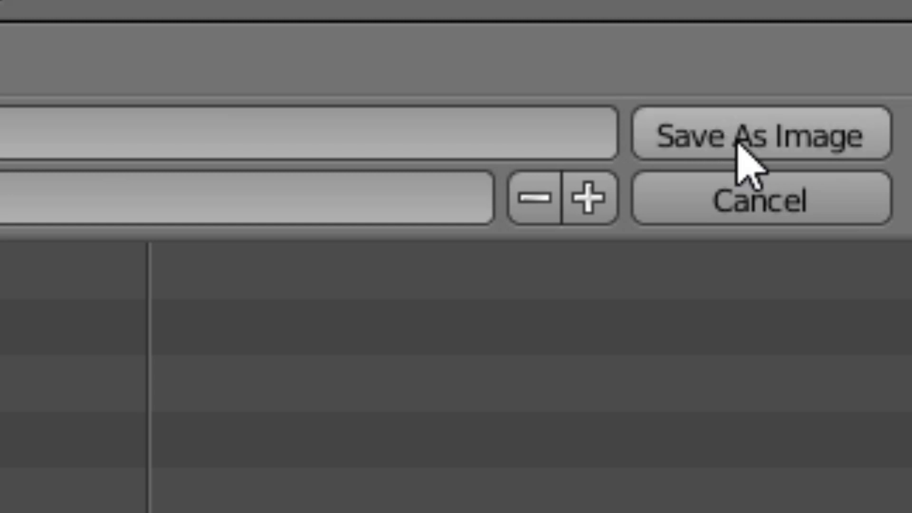
click(739, 141)
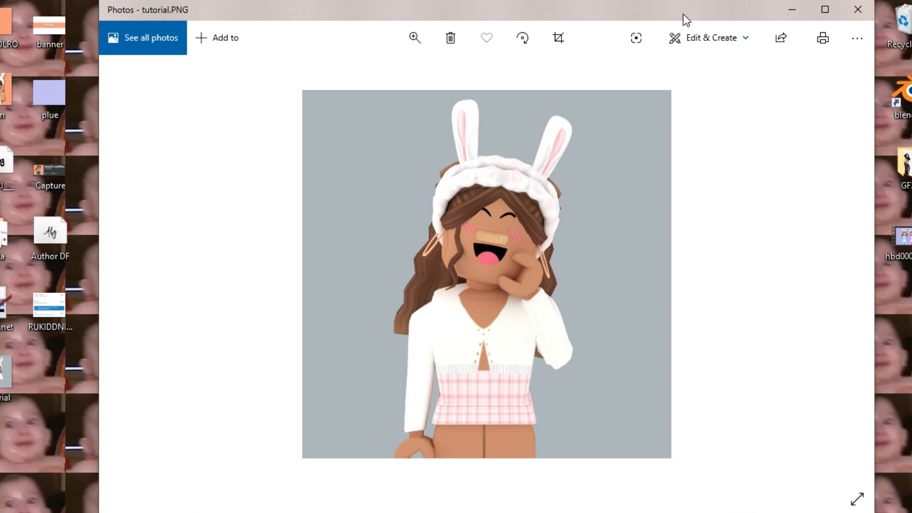
drag(679, 11, 640, 11)
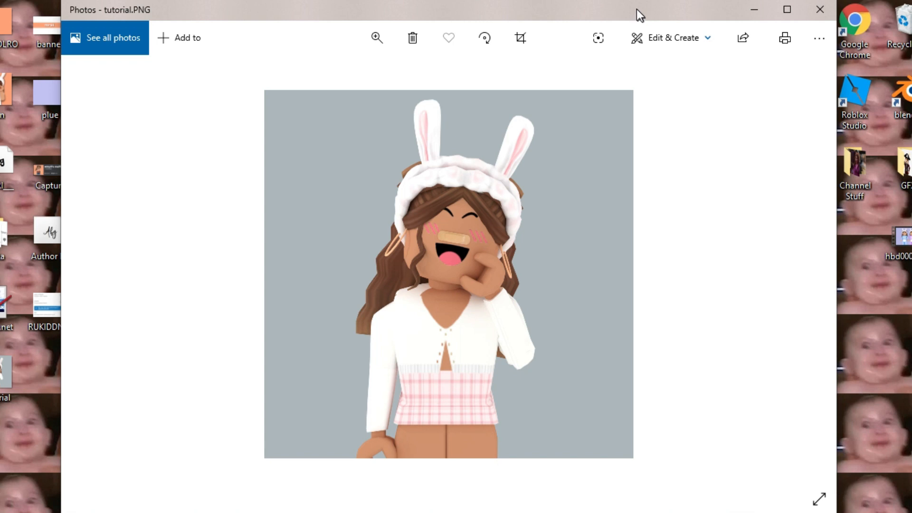